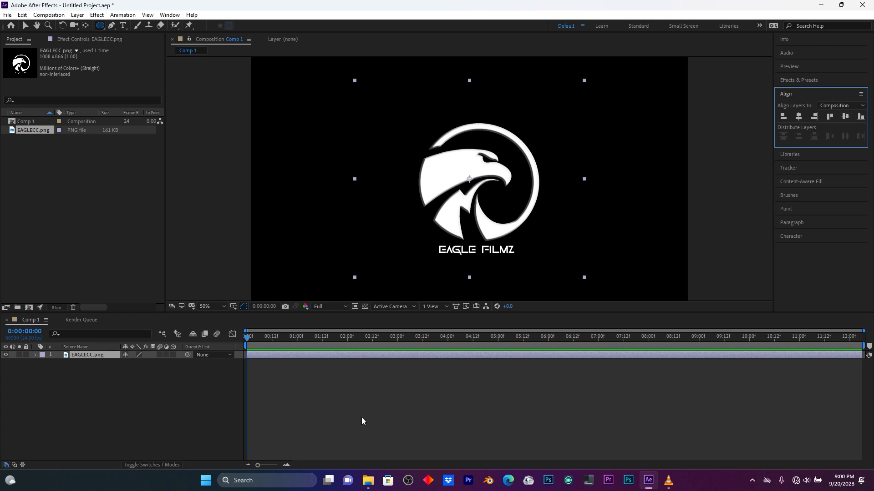
# Add a new shape layer and draw a large circle on it that covers the whole eagle logo
pyautogui.click(167, 301)
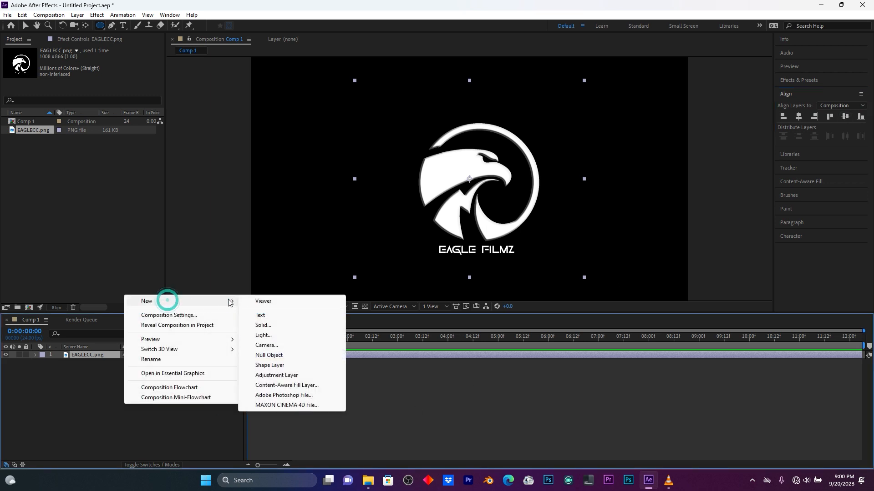
pyautogui.click(289, 365)
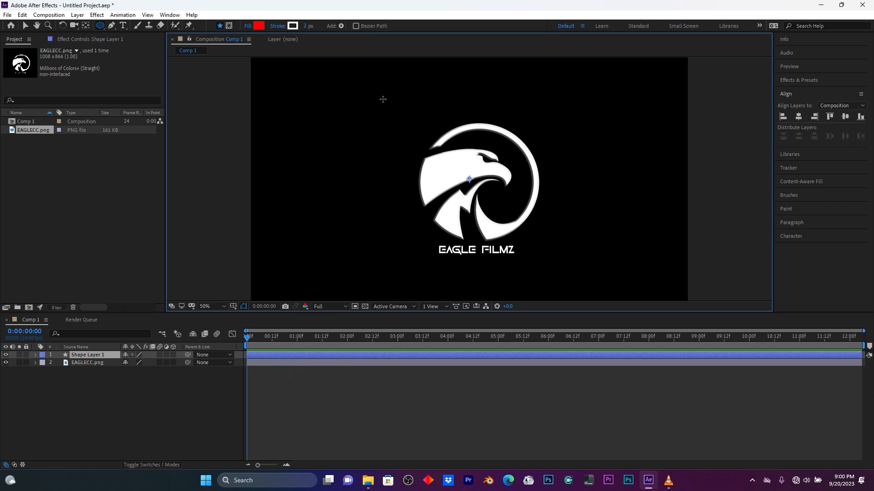
pyautogui.moveTo(397, 105); pyautogui.dragTo(569, 272)
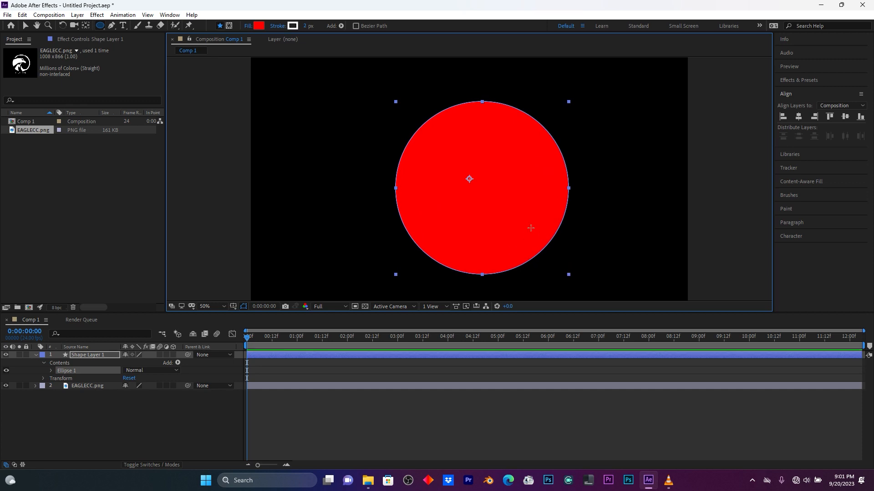
# Change the circle's fill color to white (FFFFFF)
pyautogui.click(259, 25)
pyautogui.moveTo(90, 74); pyautogui.dragTo(3, 15)
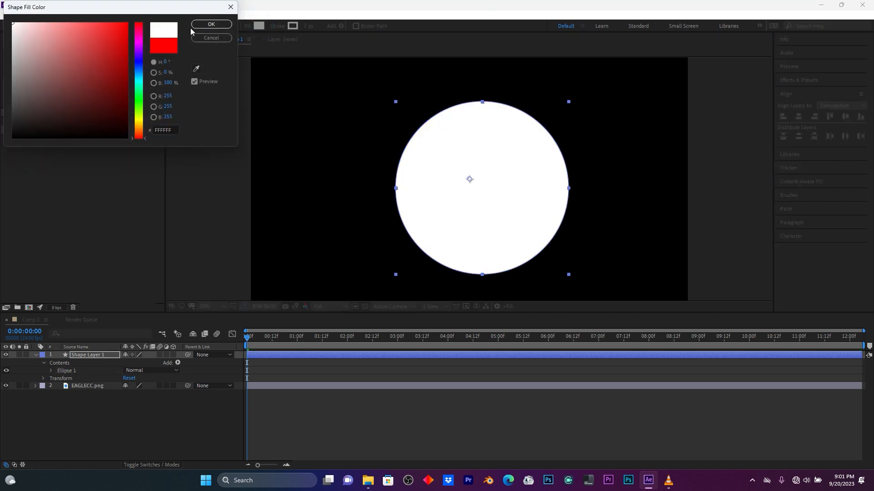
pyautogui.click(217, 26)
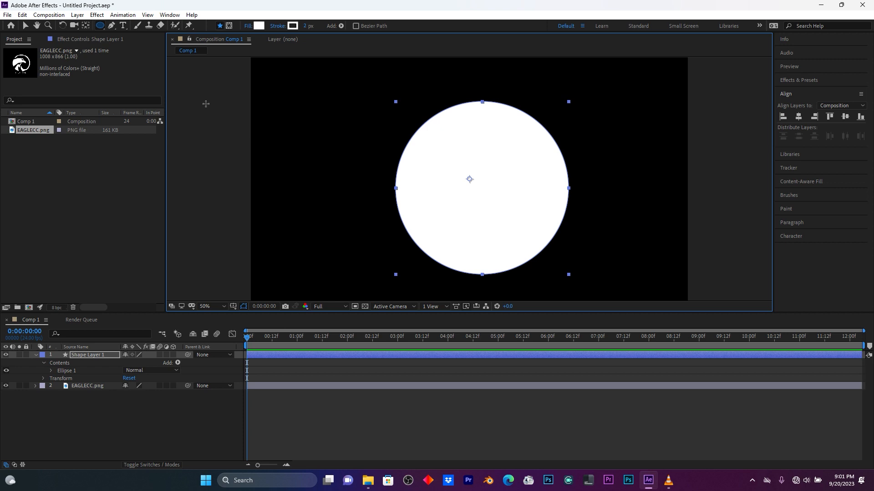
# Move the circle slightly up and to the left, and shift its anchor point slightly downward
pyautogui.click(26, 26)
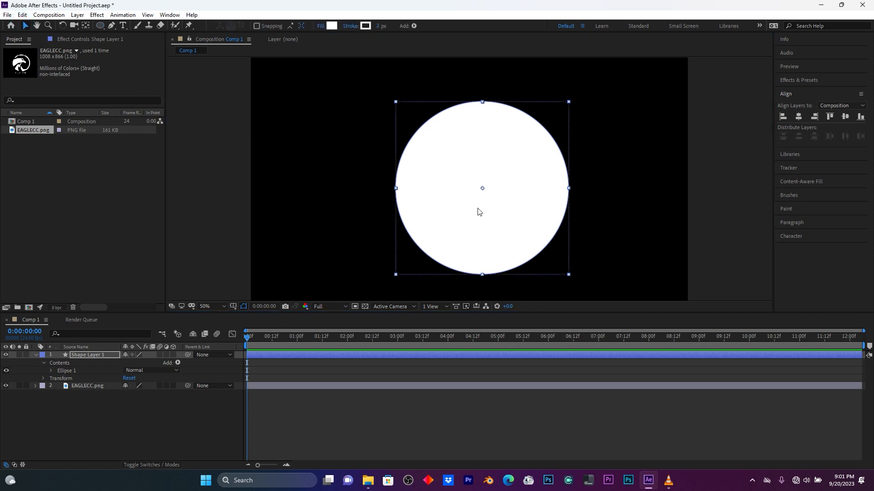
pyautogui.click(496, 222)
pyautogui.moveTo(496, 221); pyautogui.dragTo(492, 218)
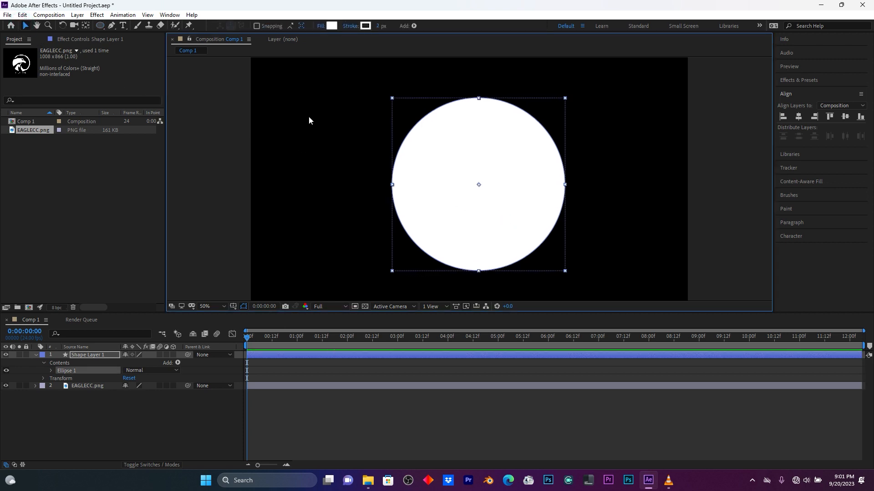
pyautogui.click(85, 25)
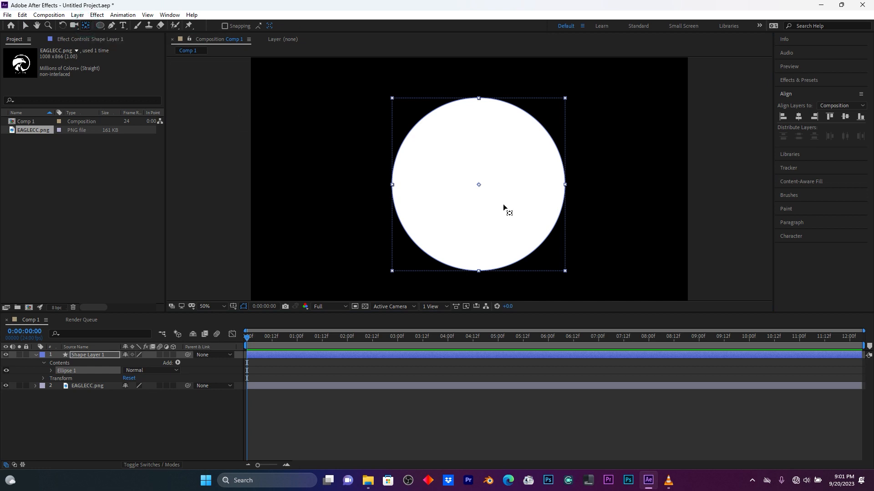
pyautogui.moveTo(479, 185)
pyautogui.mouseDown()
pyautogui.moveTo(485, 187)
pyautogui.moveTo(478, 189)
pyautogui.mouseUp()
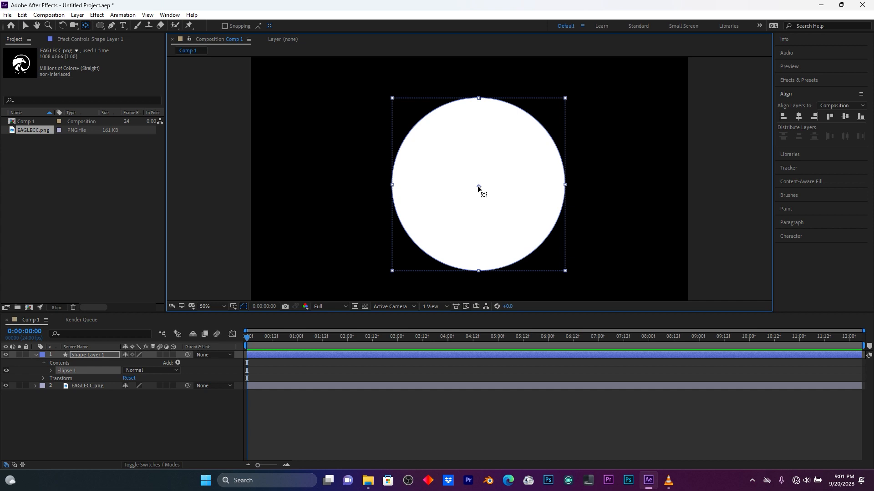
# Align the circle vertically and horizontally to the center of the composition, and deselect it
pyautogui.click(845, 118)
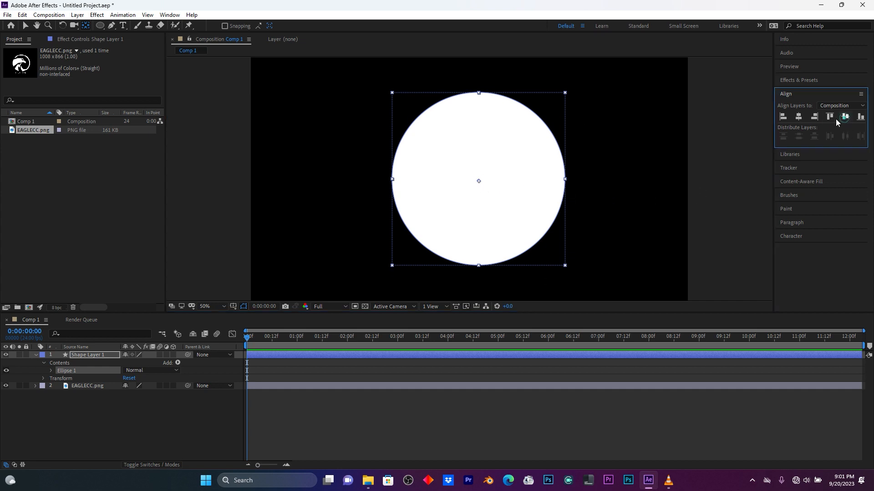
pyautogui.click(799, 118)
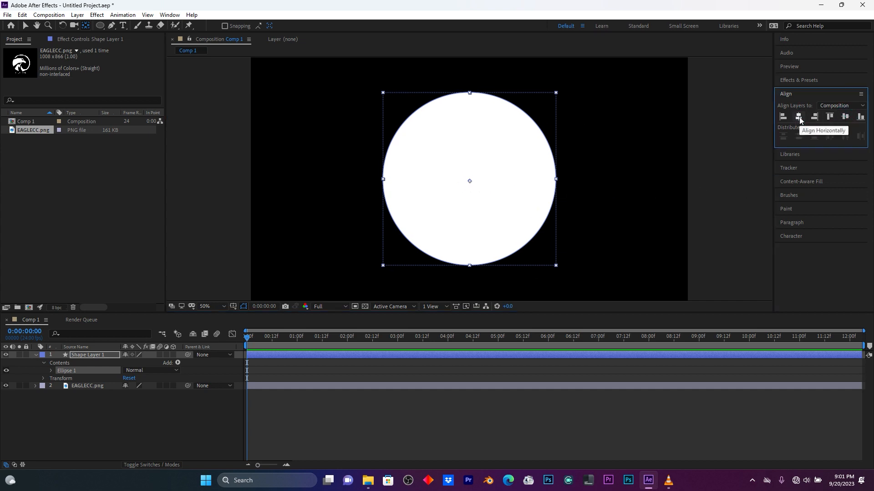
pyautogui.click(26, 26)
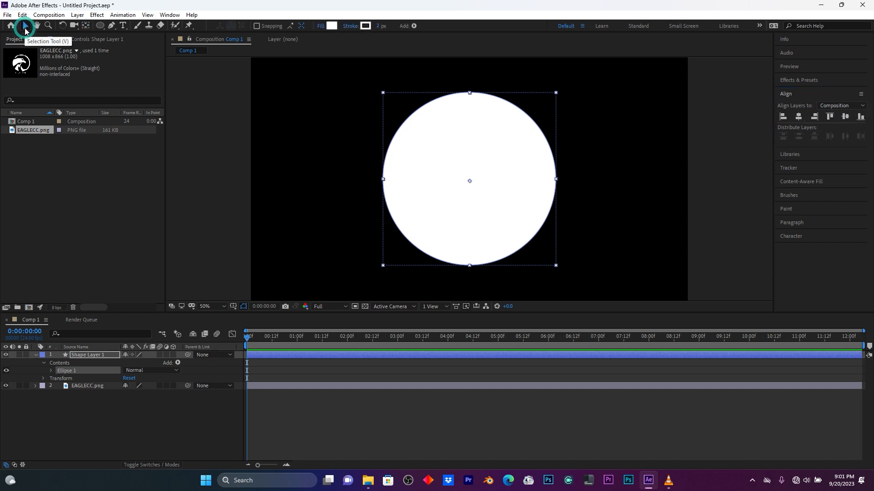
pyautogui.click(168, 408)
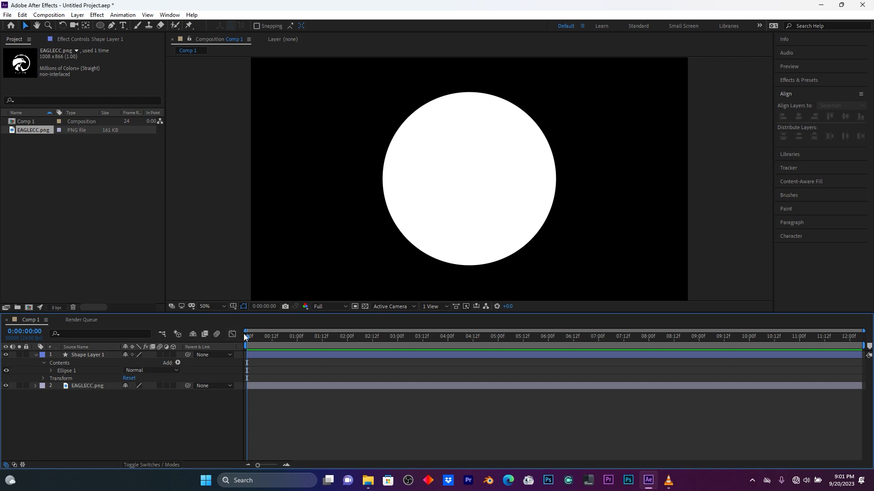
# Add a Scale keyframe of 0% to Shape Layer 1 at the start of the timeline
pyautogui.moveTo(246, 335)
pyautogui.mouseDown()
pyautogui.moveTo(268, 336)
pyautogui.moveTo(245, 338)
pyautogui.mouseUp()
pyautogui.click(94, 354)
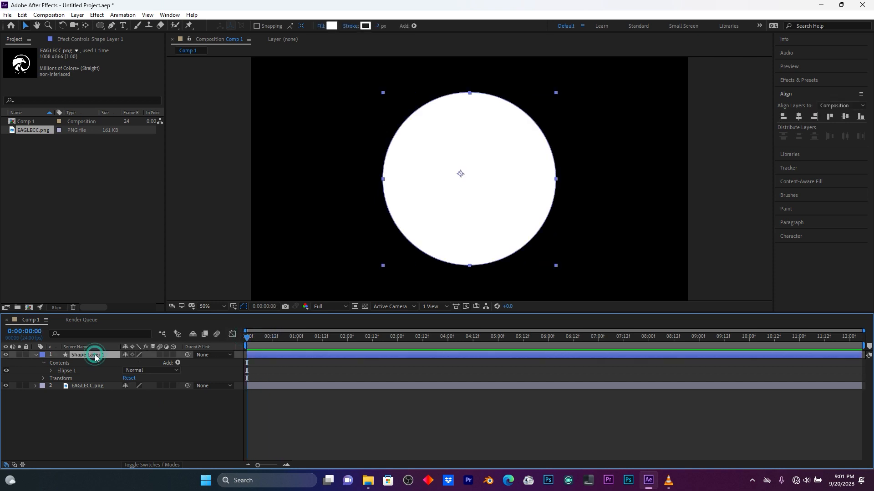
pyautogui.press('s')
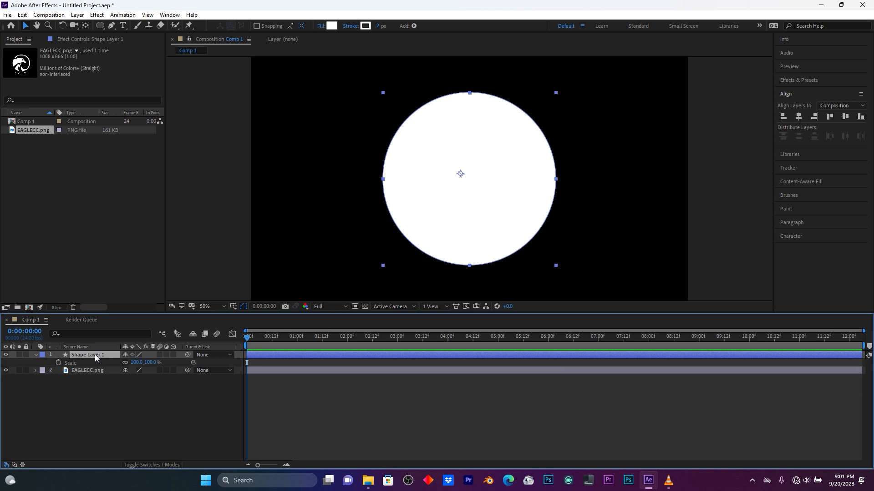
pyautogui.click(58, 362)
pyautogui.click(139, 362)
pyautogui.write('0')
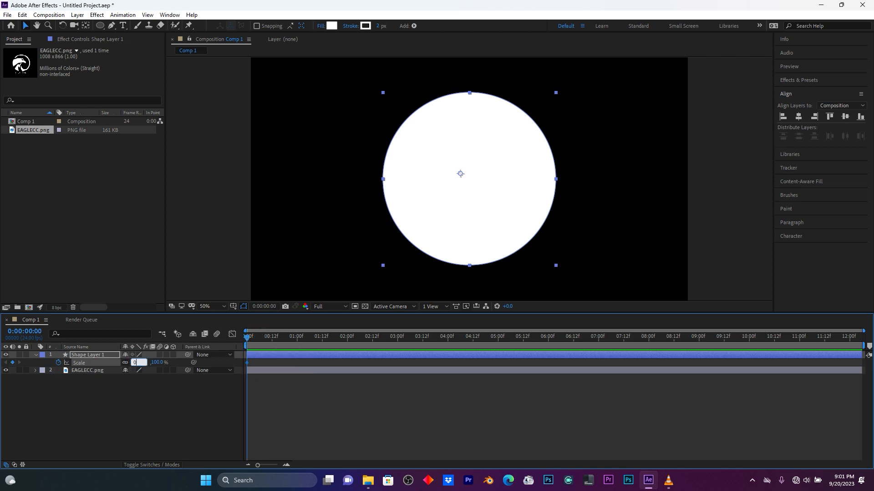
pyautogui.click(150, 397)
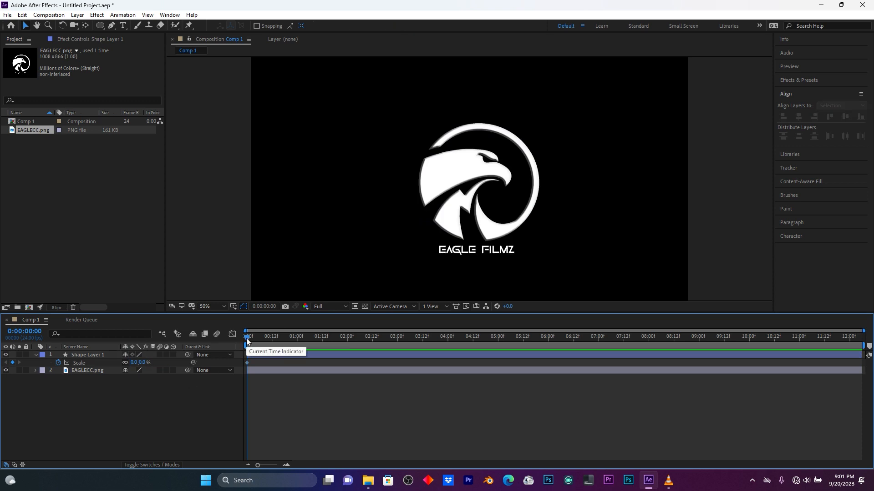
# Add a second Scale keyframe of 100% to Shape Layer 1 at the 2-second mark
pyautogui.click(247, 341)
pyautogui.moveTo(247, 338); pyautogui.dragTo(348, 337)
pyautogui.click(133, 364)
pyautogui.write('100')
pyautogui.press('Return')
# Preview the circle's scale animation from the beginning, and stop with Shape Layer 1 selected
pyautogui.moveTo(267, 337); pyautogui.dragTo(250, 336)
pyautogui.press('space')
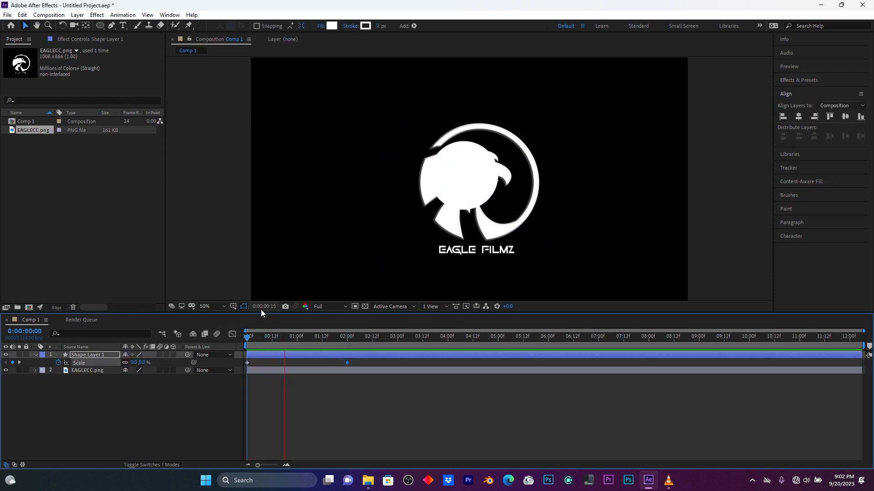
pyautogui.click(272, 364)
pyautogui.click(265, 354)
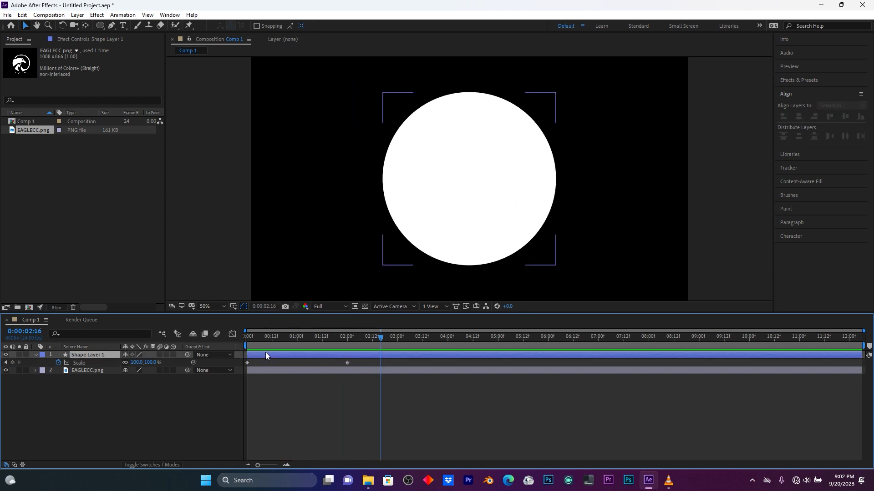
# Set the track matte of the EAGLECC.png layer to Alpha Matte "Shape Layer 1"
pyautogui.click(151, 464)
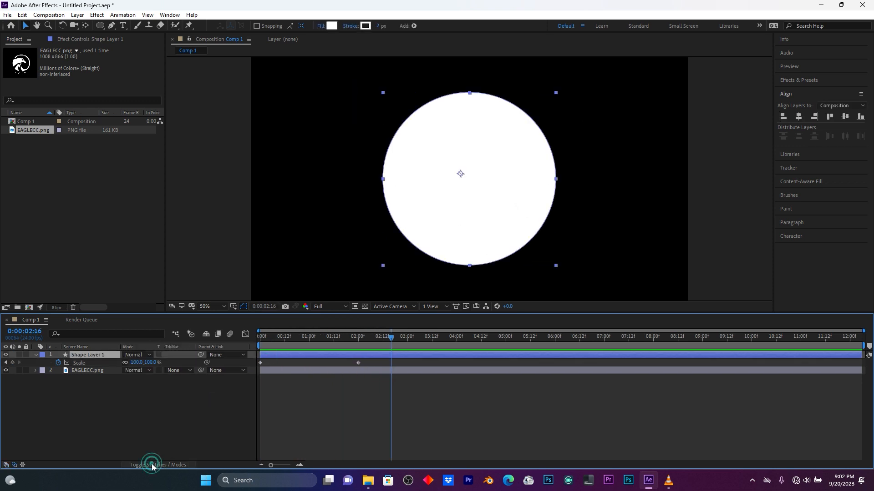
pyautogui.click(180, 370)
pyautogui.click(203, 394)
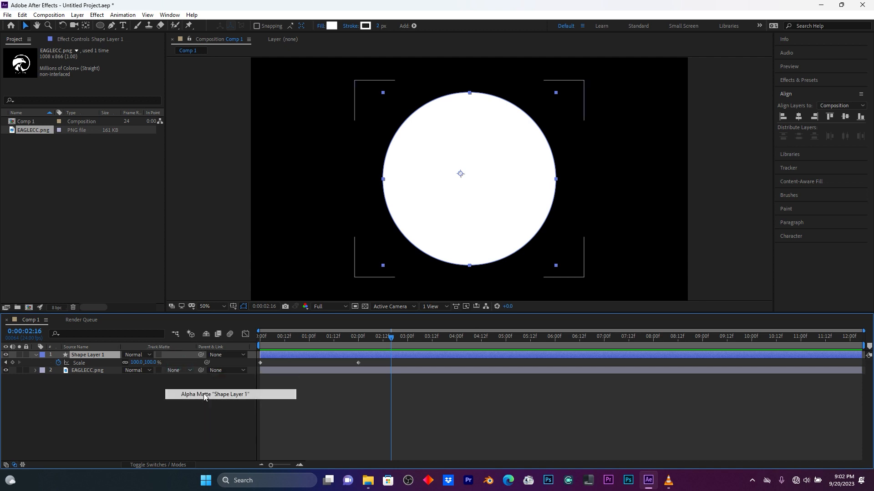
# Preview the circular logo reveal from the beginning of the timeline
pyautogui.moveTo(310, 338); pyautogui.dragTo(261, 340)
pyautogui.press('space')
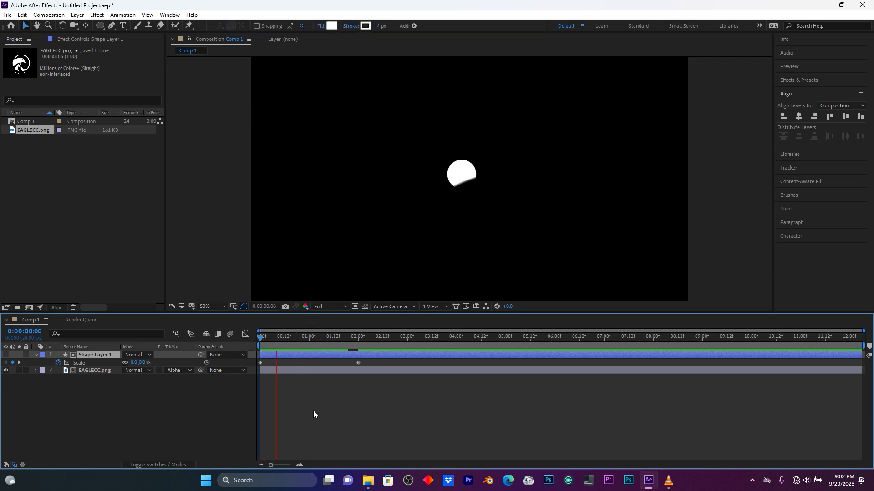
pyautogui.press('space')
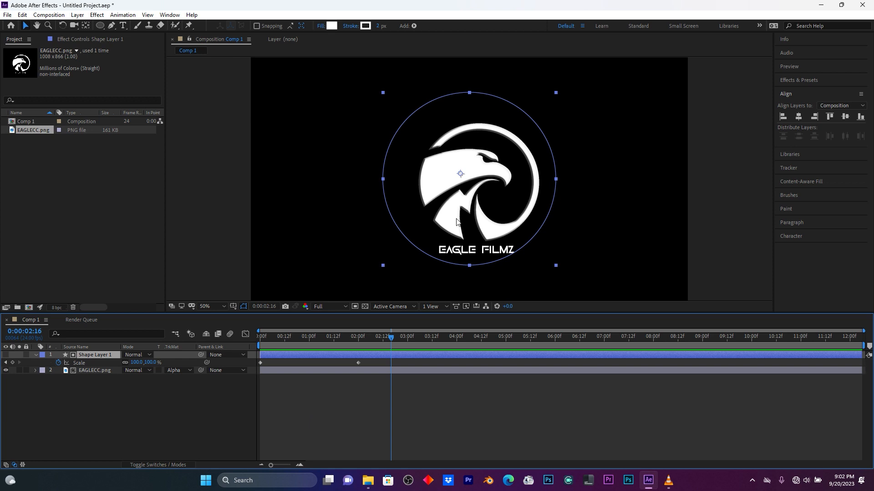
# Move the matte circle slightly down and right so it surrounds the logo, and preview the reveal
pyautogui.moveTo(469, 177); pyautogui.dragTo(484, 188)
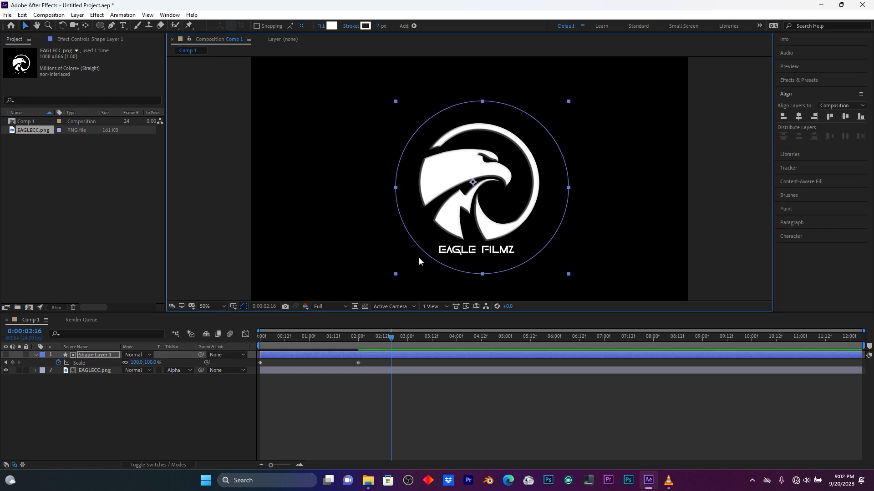
pyautogui.moveTo(309, 337); pyautogui.dragTo(250, 346)
pyautogui.press('space')
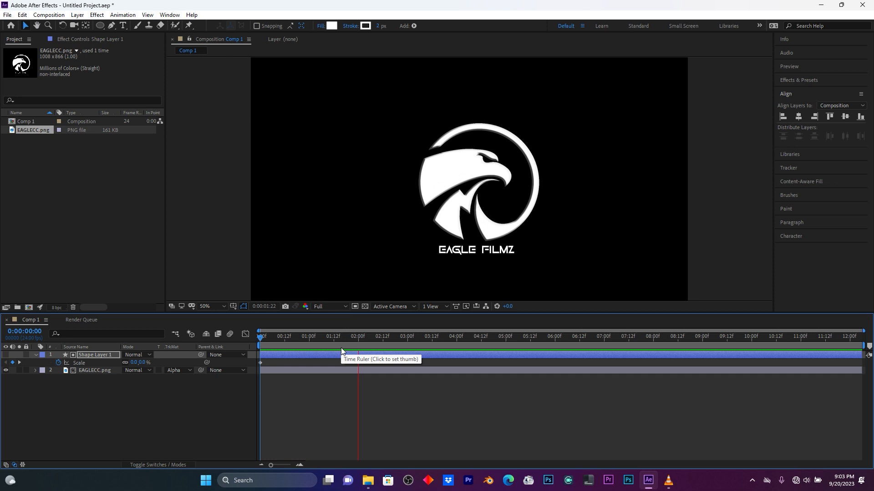
pyautogui.press('space')
# At frame 0:00:00:16, find the Turbulent Displace effect by searching "turb" and apply it to Shape Layer 1
pyautogui.moveTo(359, 334); pyautogui.dragTo(293, 341)
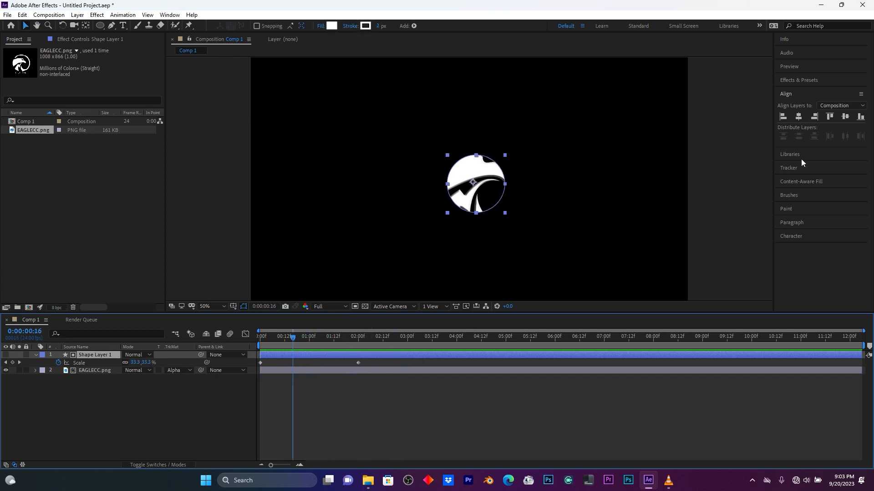
pyautogui.click(797, 79)
pyautogui.doubleClick(810, 92)
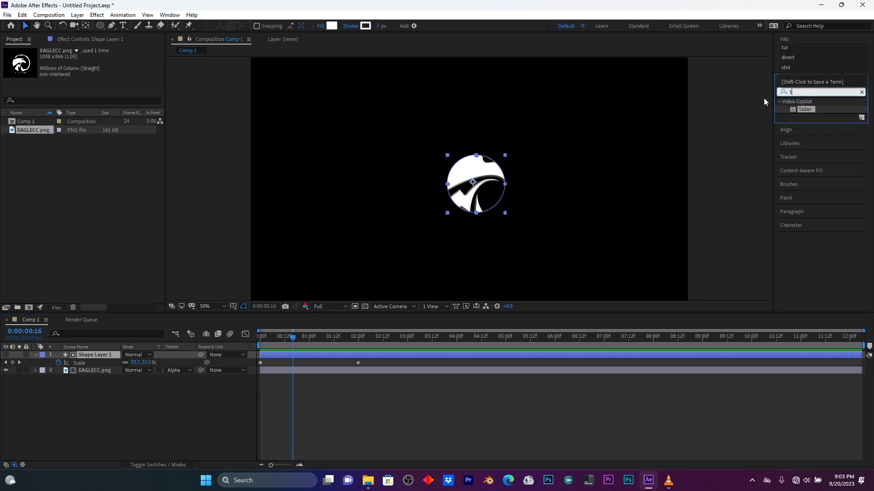
pyautogui.write('tur')
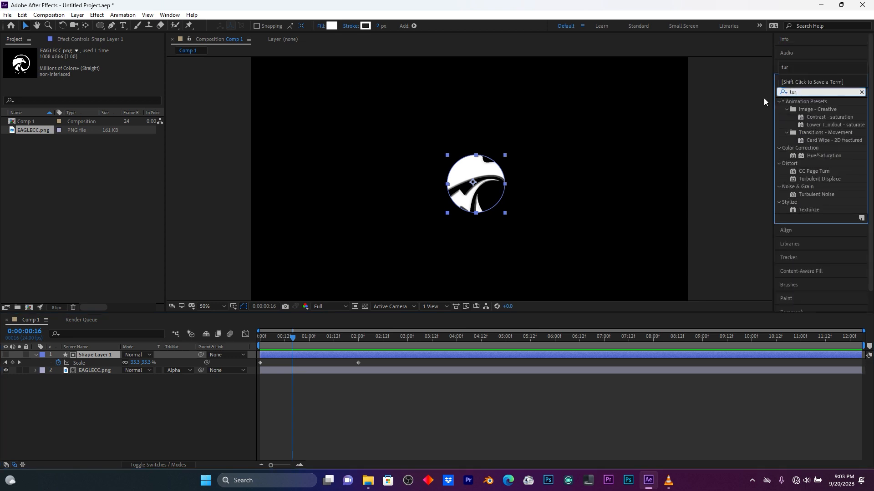
pyautogui.write('b')
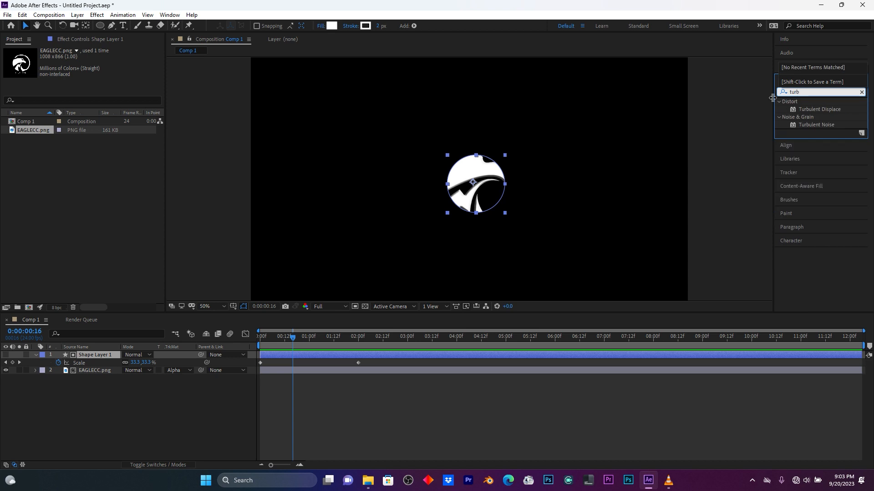
pyautogui.moveTo(829, 109); pyautogui.dragTo(105, 353)
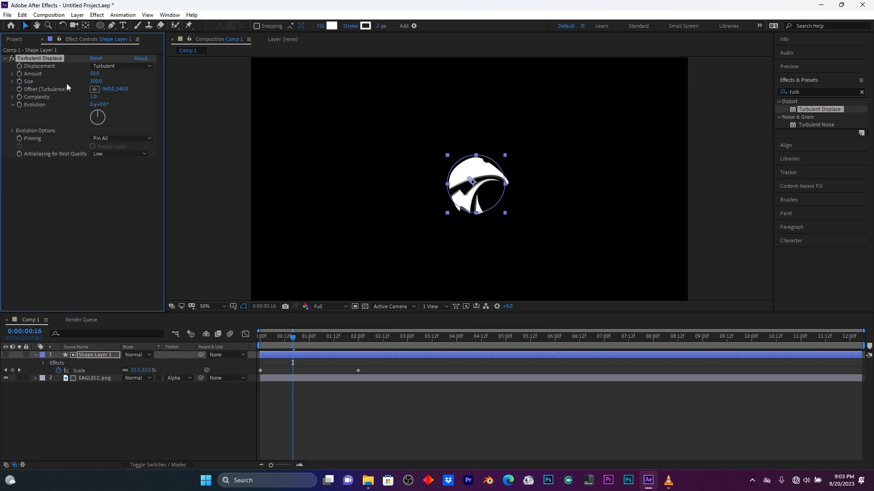
# Set the Turbulent Displace Amount to 203, Size to 17 and Complexity to 10
pyautogui.moveTo(95, 73); pyautogui.dragTo(165, 73)
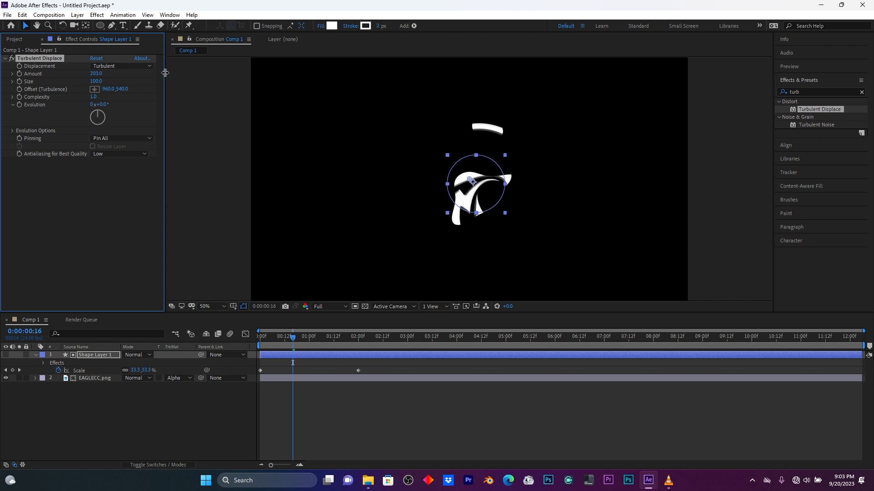
pyautogui.moveTo(98, 83); pyautogui.dragTo(60, 82)
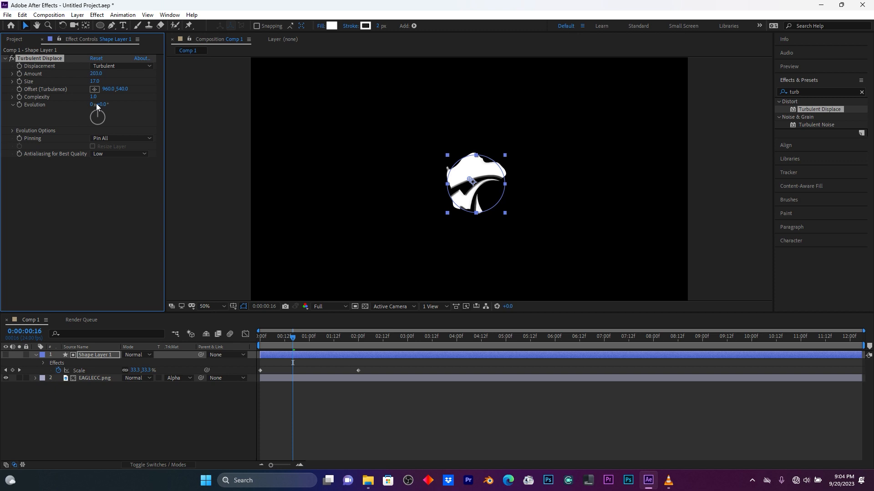
pyautogui.moveTo(94, 97); pyautogui.dragTo(328, 93)
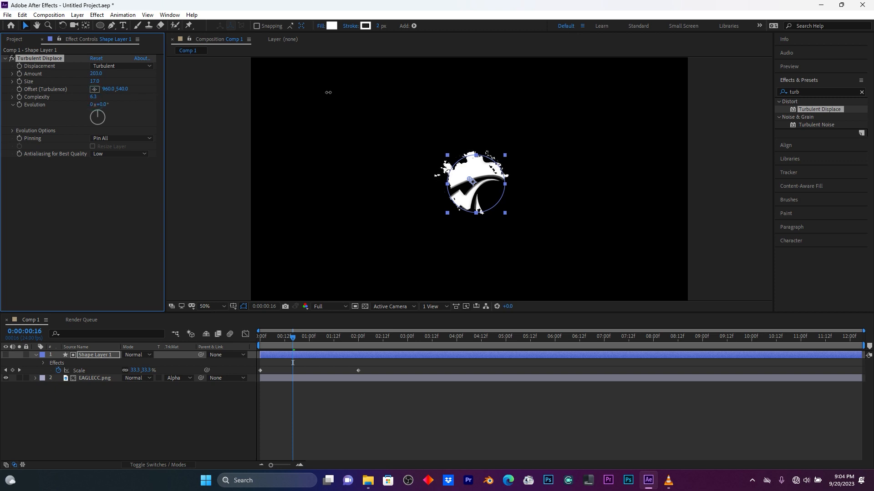
pyautogui.moveTo(385, 94); pyautogui.dragTo(374, 100)
pyautogui.moveTo(91, 97); pyautogui.dragTo(169, 96)
# Preview the turbulent logo reveal from the beginning of the timeline
pyautogui.moveTo(286, 336); pyautogui.dragTo(259, 338)
pyautogui.press('space')
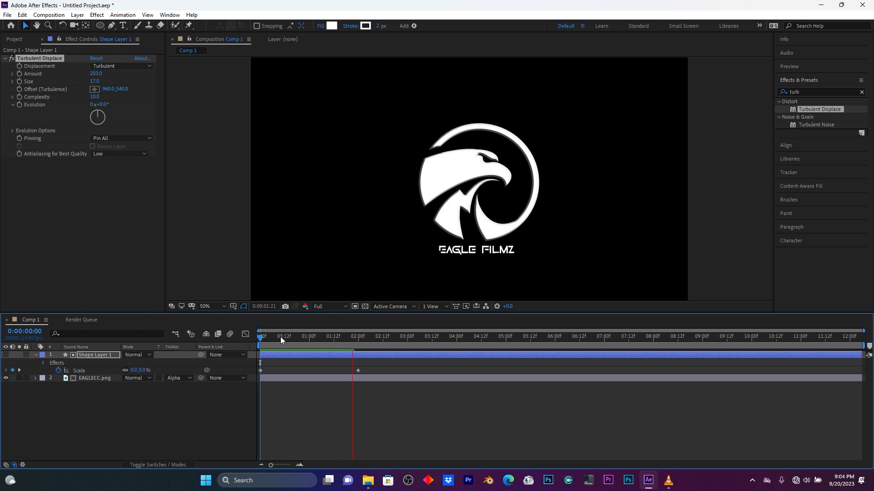
pyautogui.moveTo(281, 337); pyautogui.dragTo(244, 340)
pyautogui.press('space')
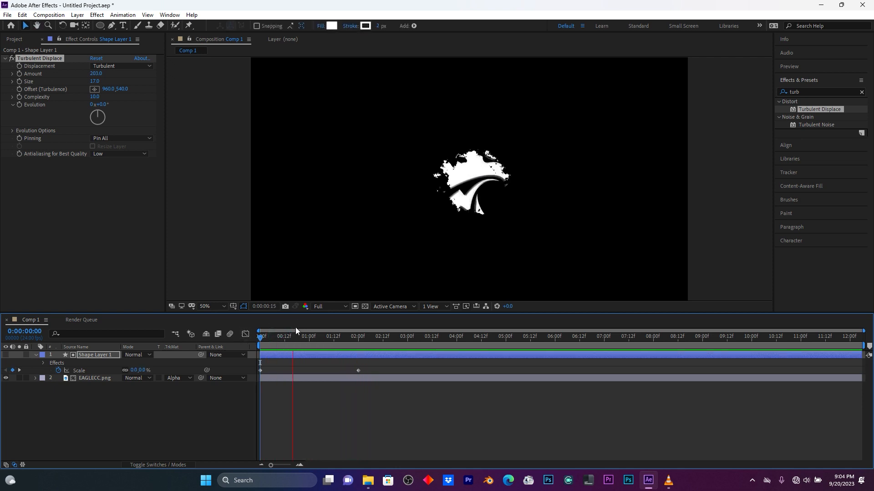
# Find the Mosaic effect by searching "mosa", apply it to Shape Layer 1 and preview the reveal from the beginning
pyautogui.click(350, 355)
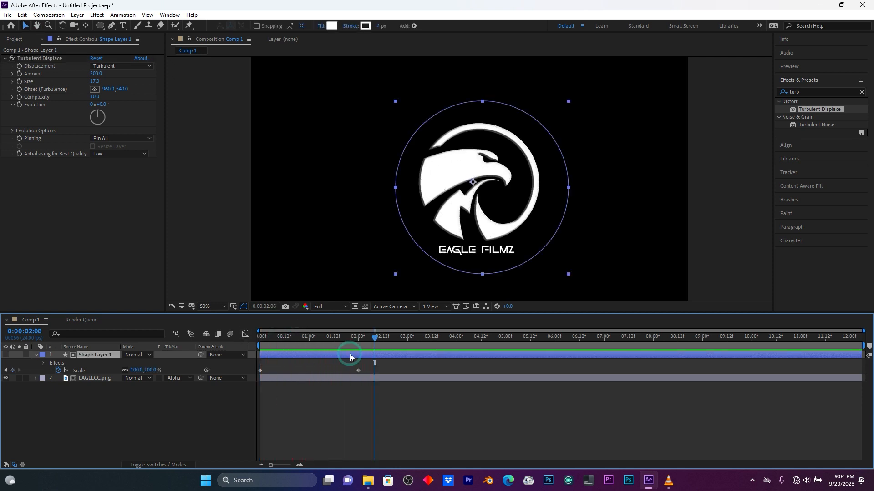
pyautogui.click(806, 89)
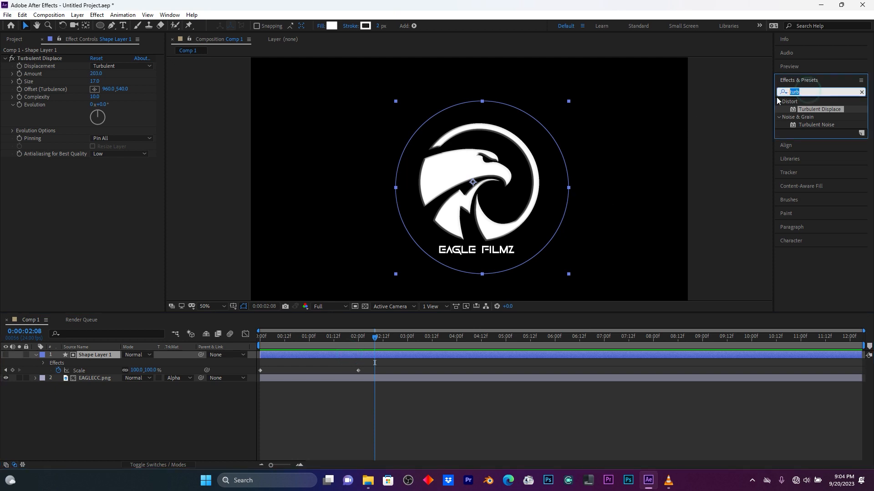
pyautogui.write('mo')
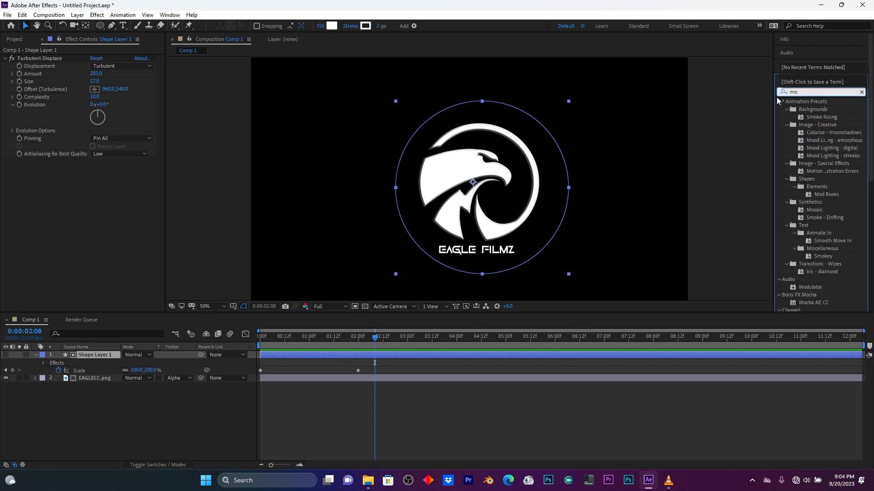
pyautogui.write('sa')
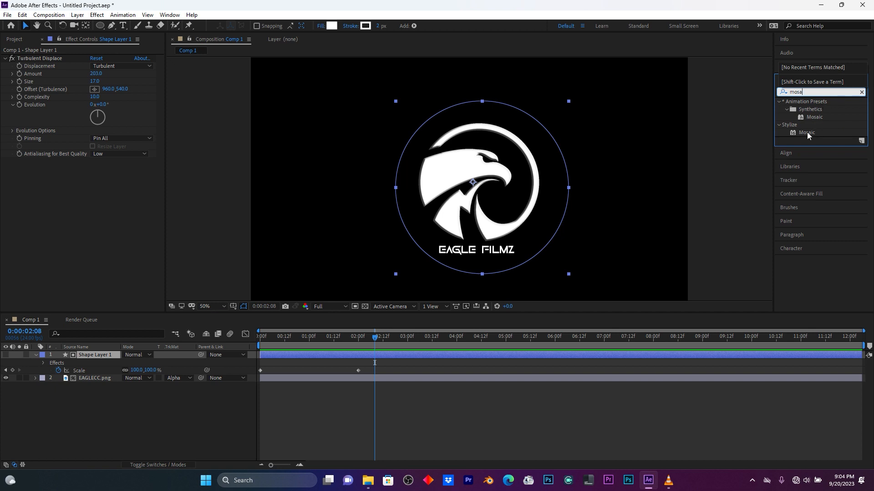
pyautogui.moveTo(807, 132); pyautogui.dragTo(92, 353)
pyautogui.moveTo(340, 340); pyautogui.dragTo(259, 339)
pyautogui.press('space')
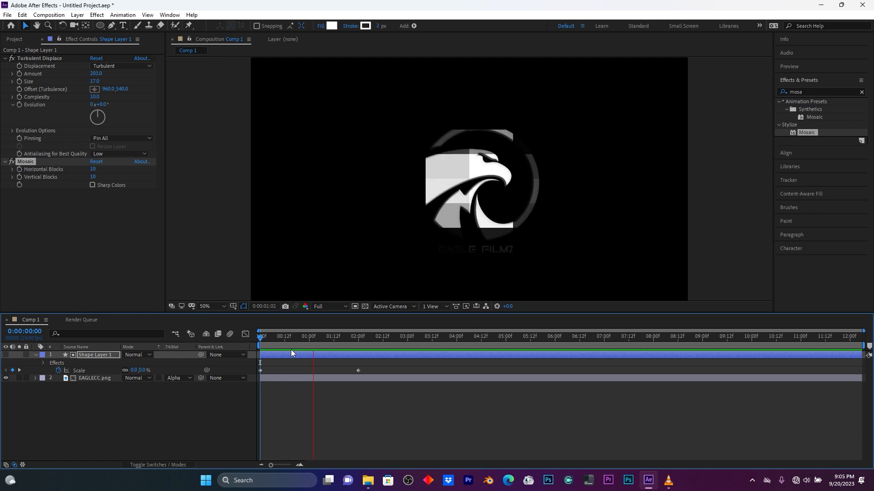
# At frame 0:00:01:01, set the Mosaic Horizontal Blocks to 88 and Vertical Blocks to 46, and preview the animation
pyautogui.click(309, 339)
pyautogui.moveTo(309, 339); pyautogui.dragTo(311, 339)
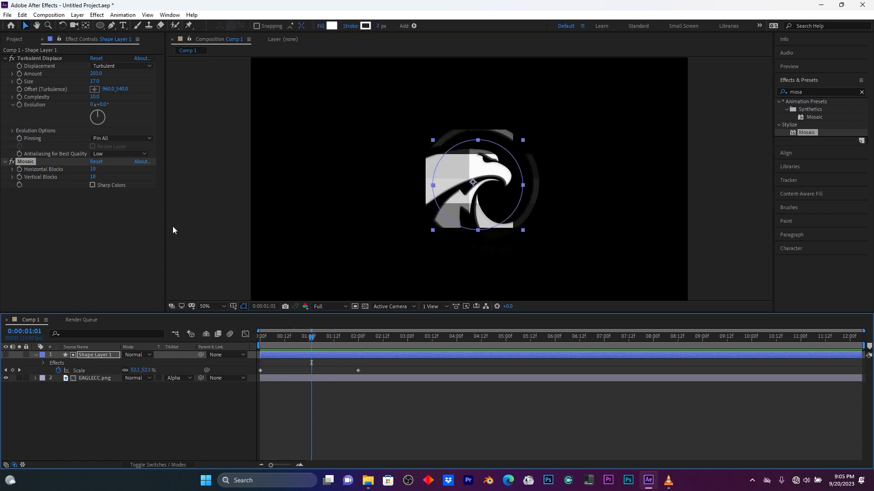
pyautogui.moveTo(93, 169)
pyautogui.mouseDown()
pyautogui.moveTo(129, 168)
pyautogui.moveTo(107, 177)
pyautogui.mouseUp()
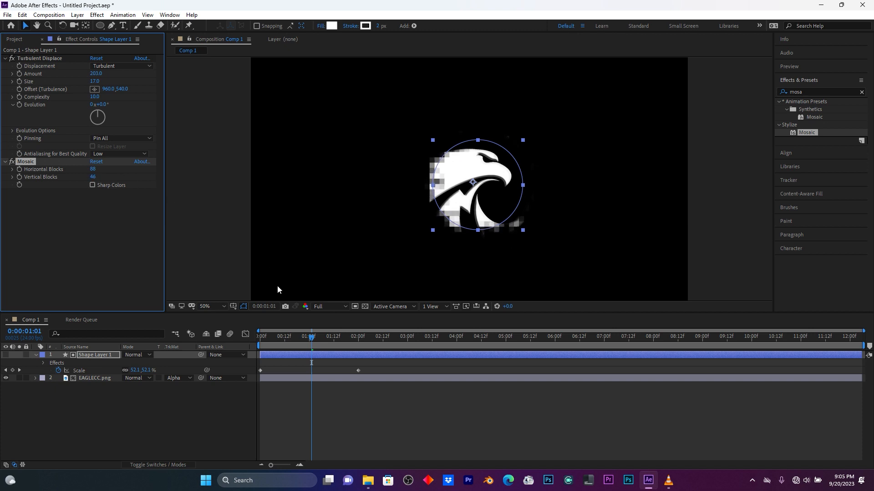
pyautogui.press('space')
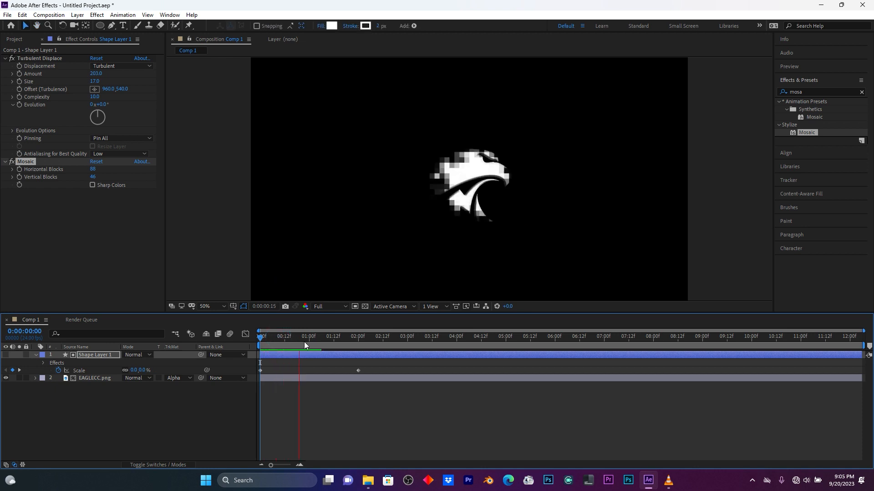
pyautogui.press('space')
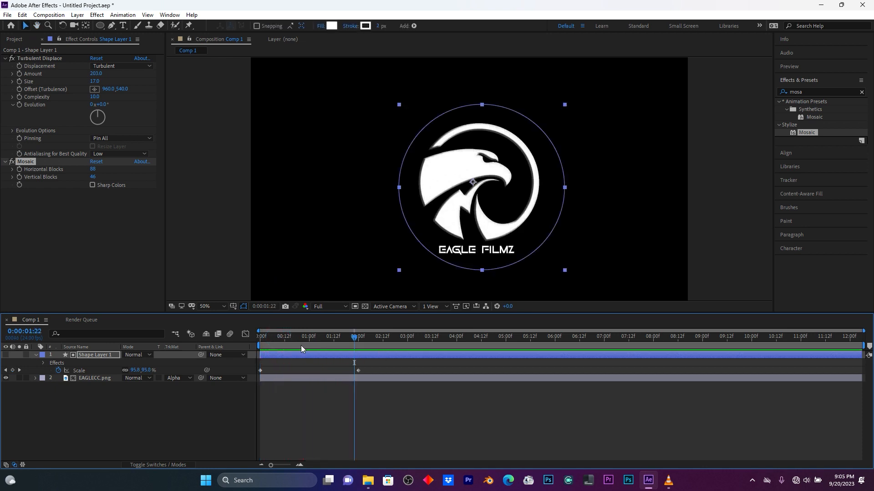
# At frame 0:00:00:19, set the Mosaic Horizontal Blocks to 134 and play through the reveal
pyautogui.hotkey('alt', 'Tab')
pyautogui.moveTo(351, 338); pyautogui.dragTo(299, 350)
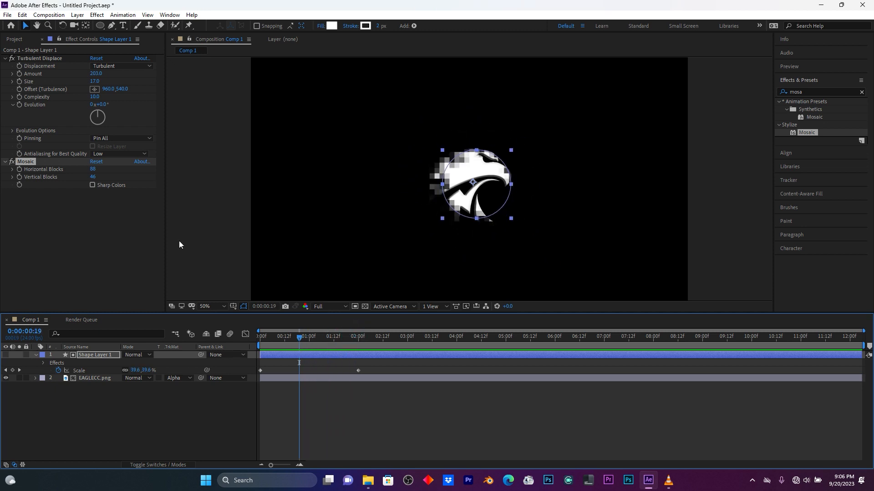
pyautogui.moveTo(94, 171); pyautogui.dragTo(115, 170)
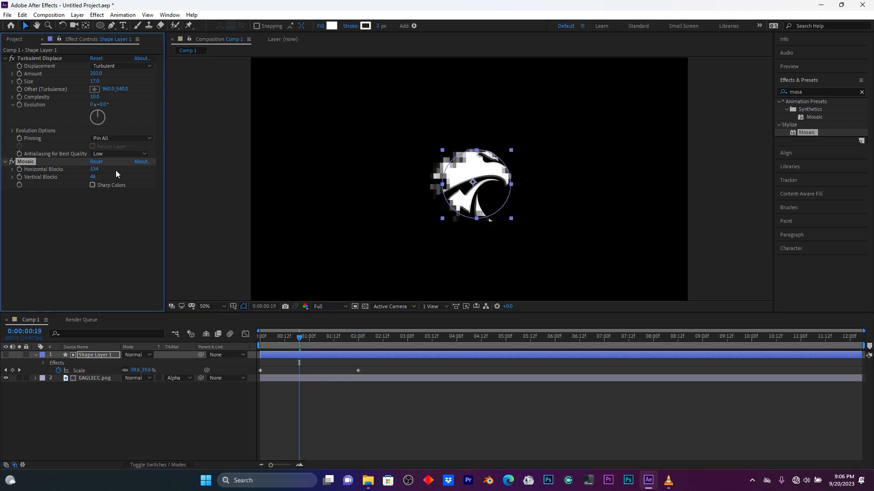
pyautogui.press('space')
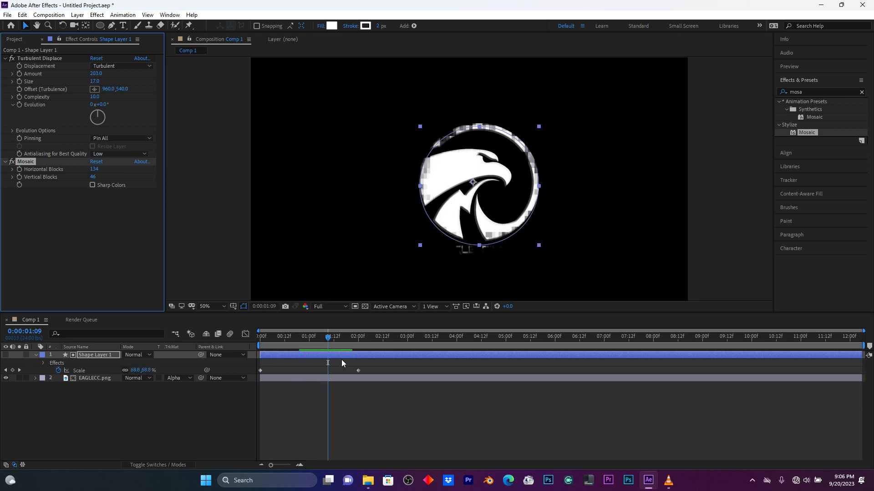
pyautogui.moveTo(333, 338); pyautogui.dragTo(311, 342)
# Pre-compose Shape Layer 1 and EAGLECC.png as "logo anim", adjusting the composition duration to the time span of the selected layers
pyautogui.click(200, 422)
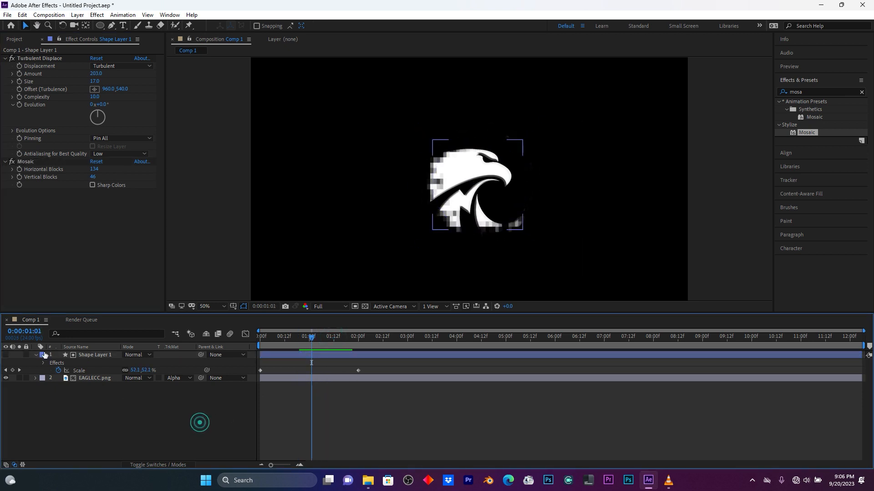
pyautogui.click(36, 355)
pyautogui.moveTo(89, 411); pyautogui.dragTo(87, 355)
pyautogui.rightClick(89, 354)
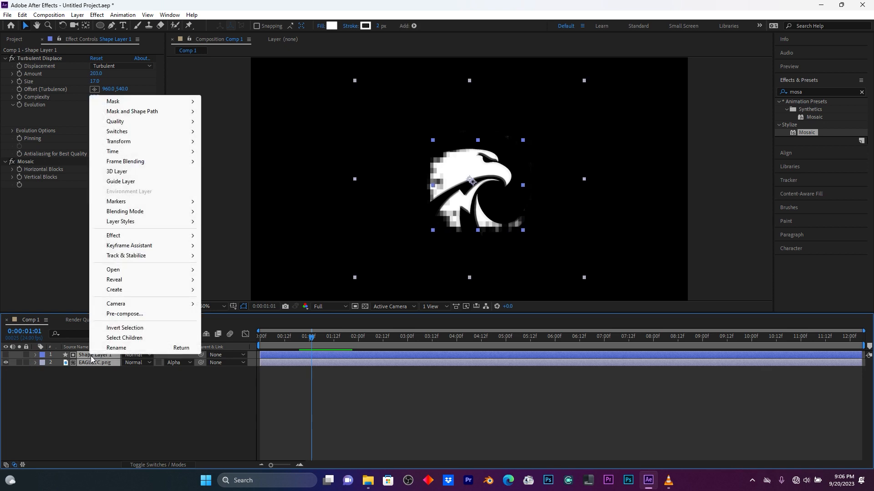
pyautogui.click(136, 313)
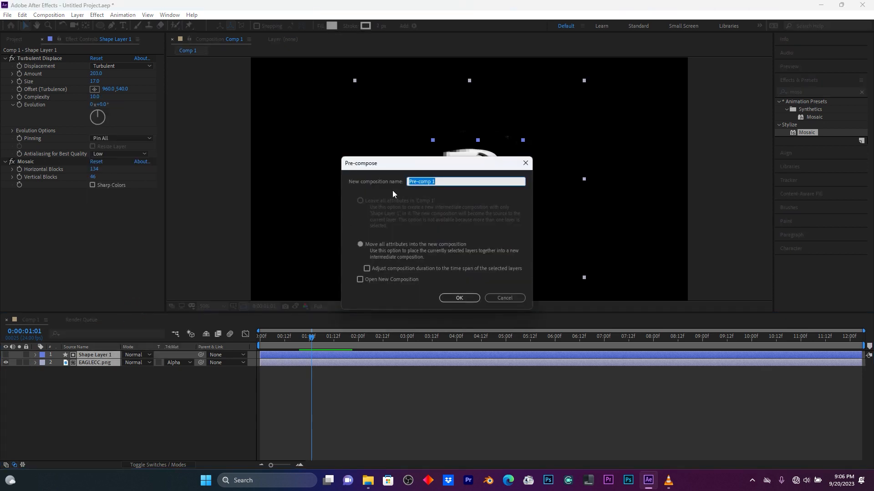
pyautogui.write('logo am')
pyautogui.press('BackSpace')
pyautogui.write('nim')
pyautogui.click(367, 269)
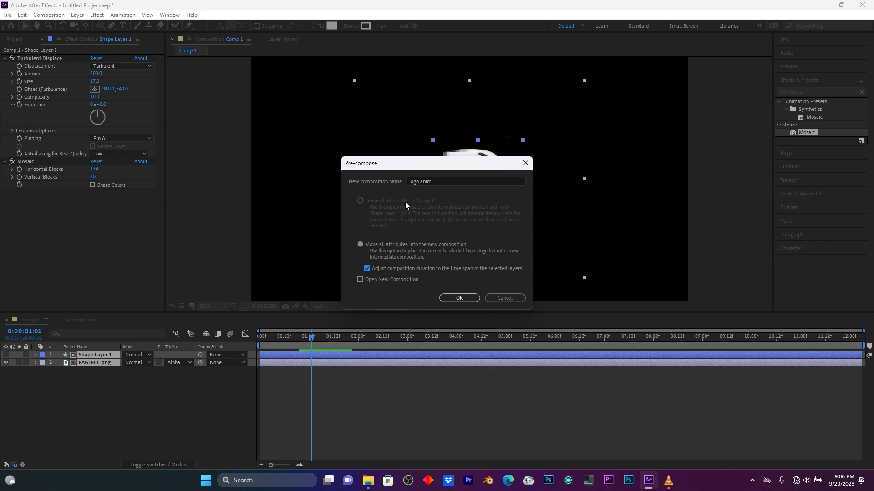
pyautogui.click(459, 298)
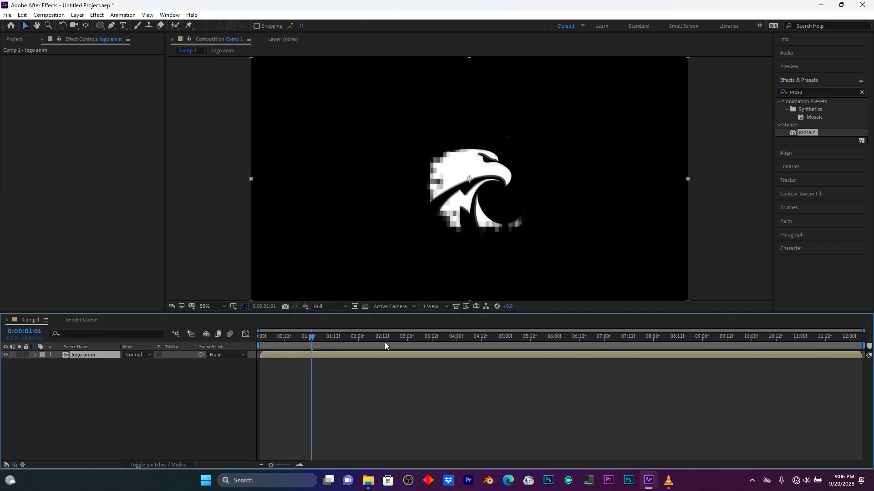
# Find the Fill effect by searching "fill", apply it to the logo anim layer and set its color to white
pyautogui.click(828, 92)
pyautogui.write('f')
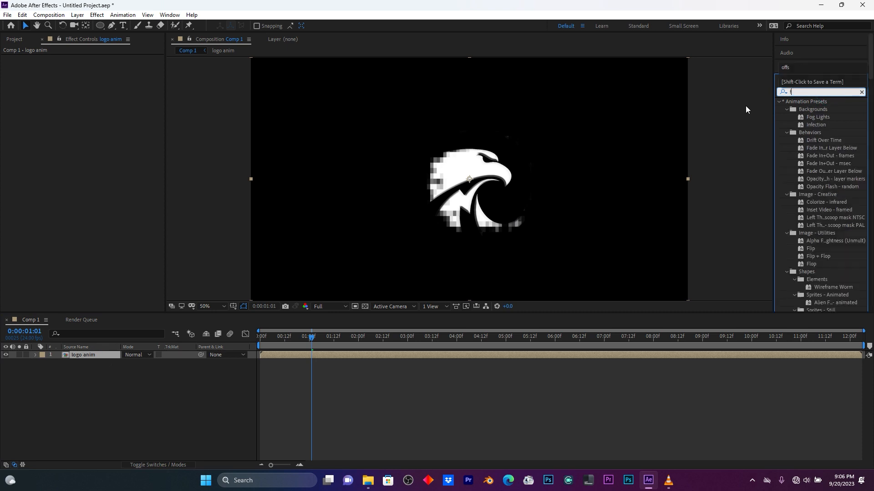
pyautogui.write('ill')
pyautogui.moveTo(807, 149); pyautogui.dragTo(84, 355)
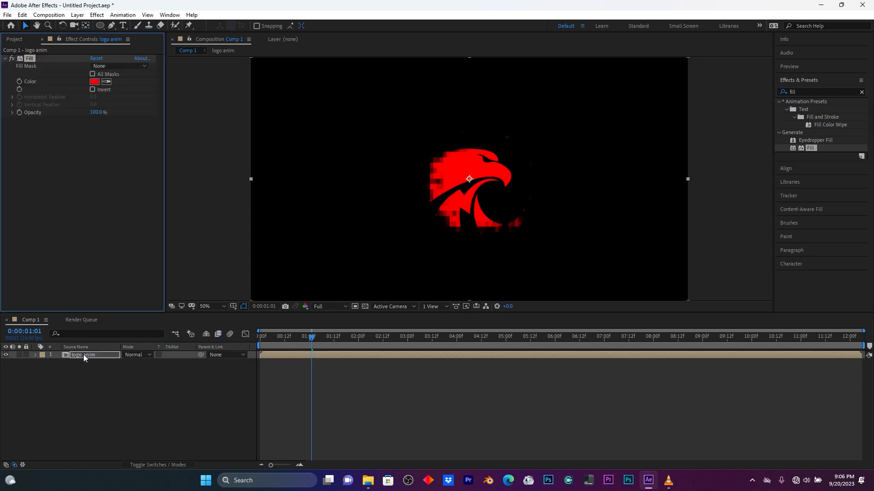
pyautogui.click(94, 82)
pyautogui.click(40, 35)
pyautogui.click(13, 22)
pyautogui.click(212, 24)
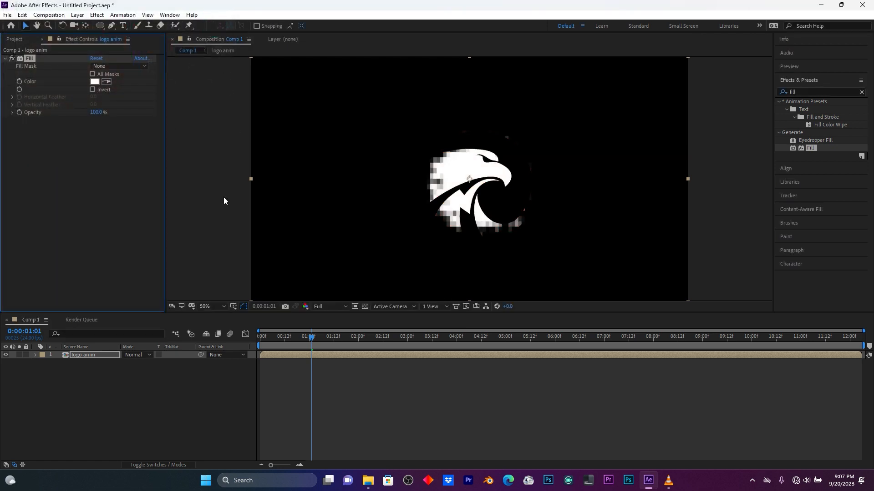
# Duplicate the logo anim layer and set the lower copy's track matte to Alpha Inverted Matte "logo anim"
pyautogui.click(94, 356)
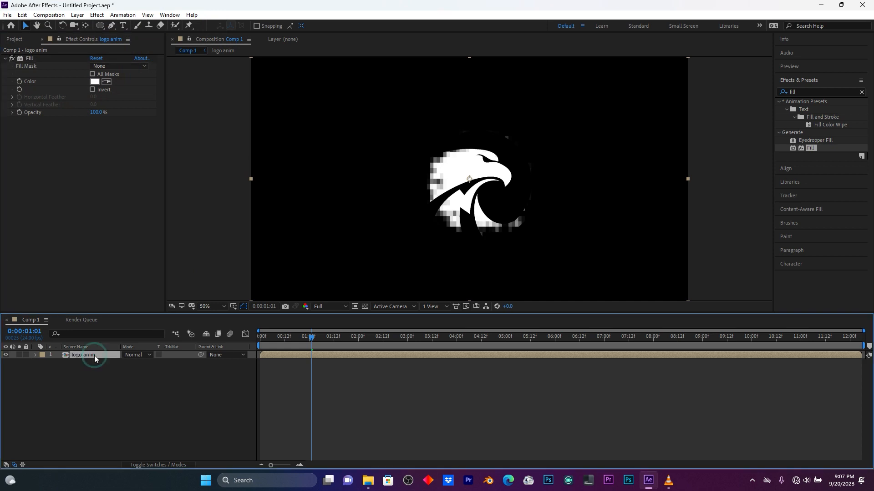
pyautogui.hotkey('ctrl', 'd')
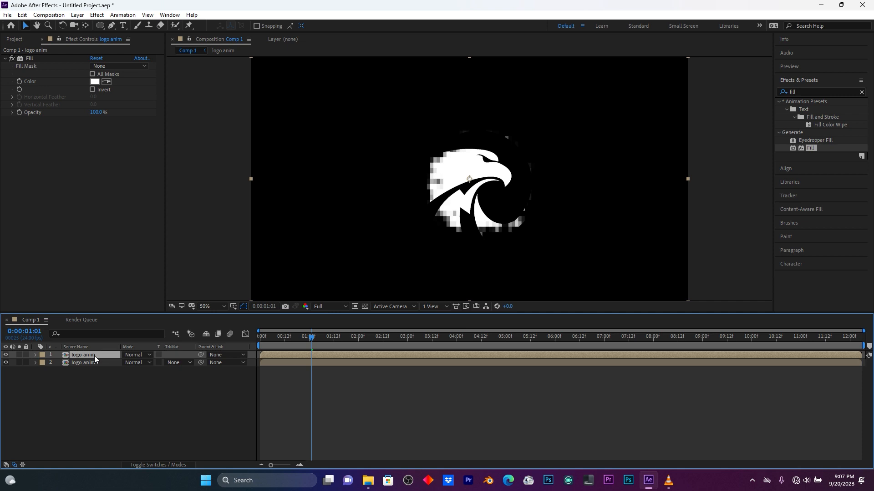
pyautogui.click(95, 361)
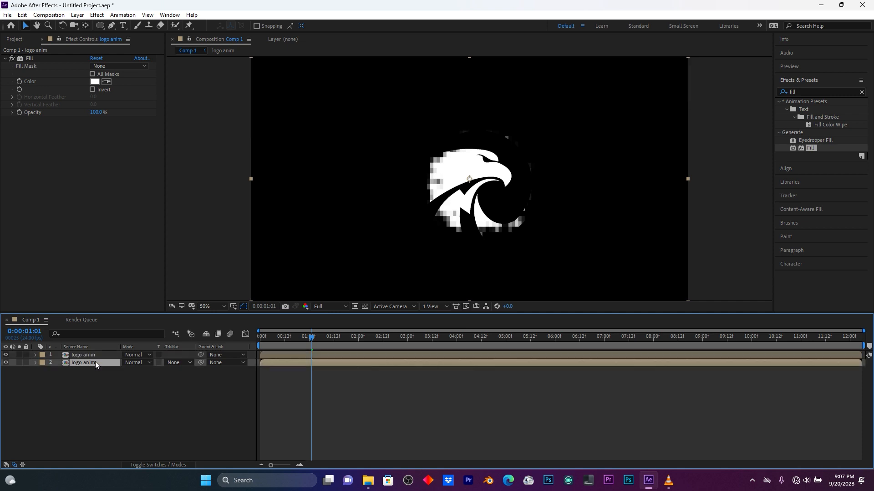
pyautogui.click(177, 364)
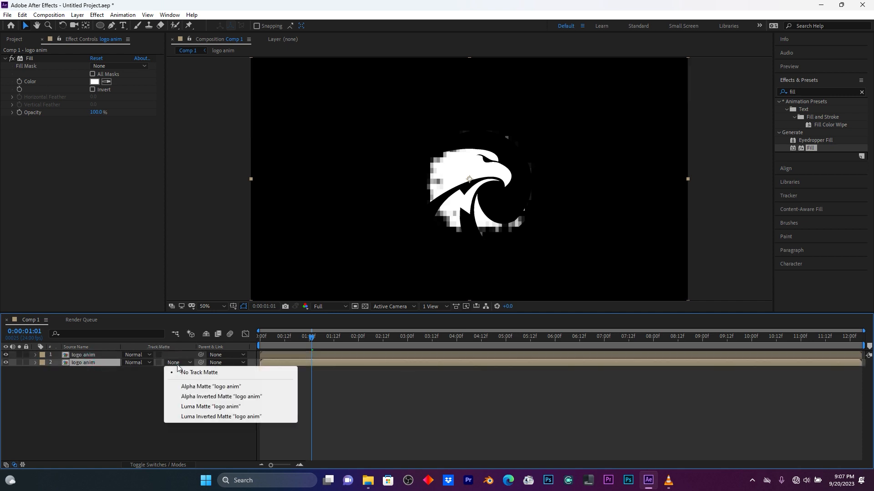
pyautogui.click(217, 396)
# Preview the inverted-matte animation from the beginning of the timeline
pyautogui.moveTo(291, 340); pyautogui.dragTo(254, 342)
pyautogui.press('space')
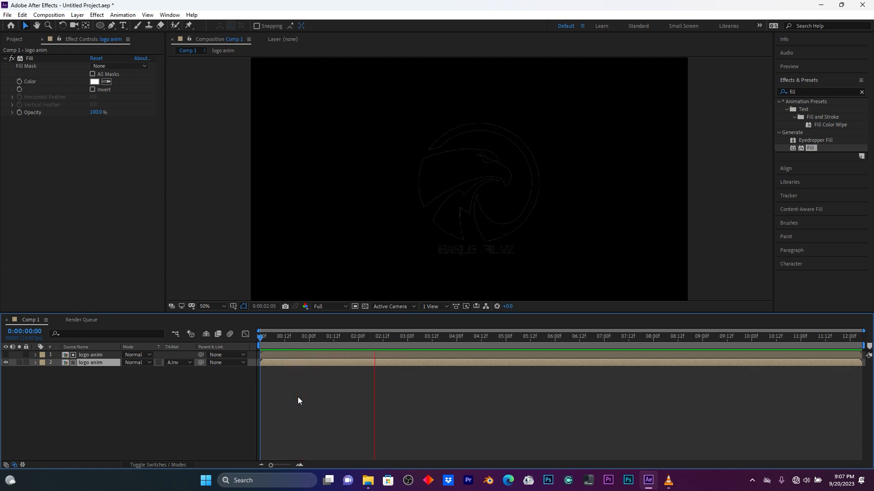
pyautogui.press('space')
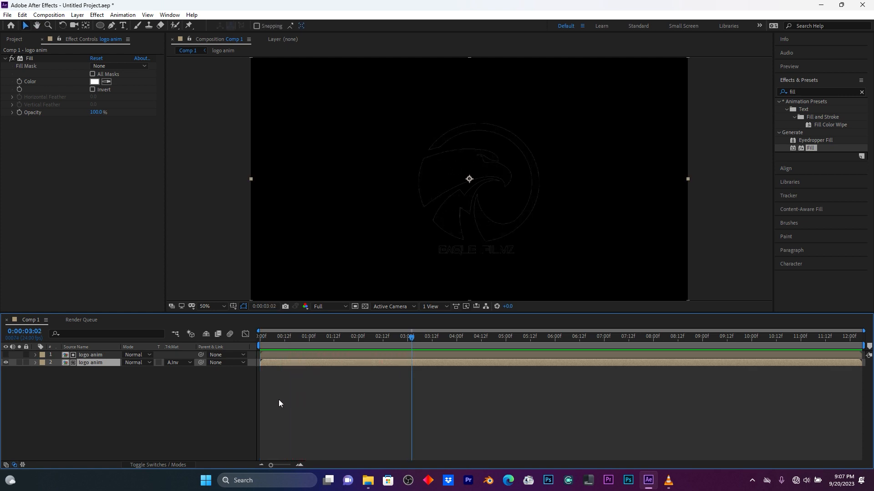
# Offset the upper logo anim layer to start about two frames after the lower one, and preview the resulting reveal
pyautogui.moveTo(281, 337); pyautogui.dragTo(259, 338)
pyautogui.press('space')
pyautogui.press('space')
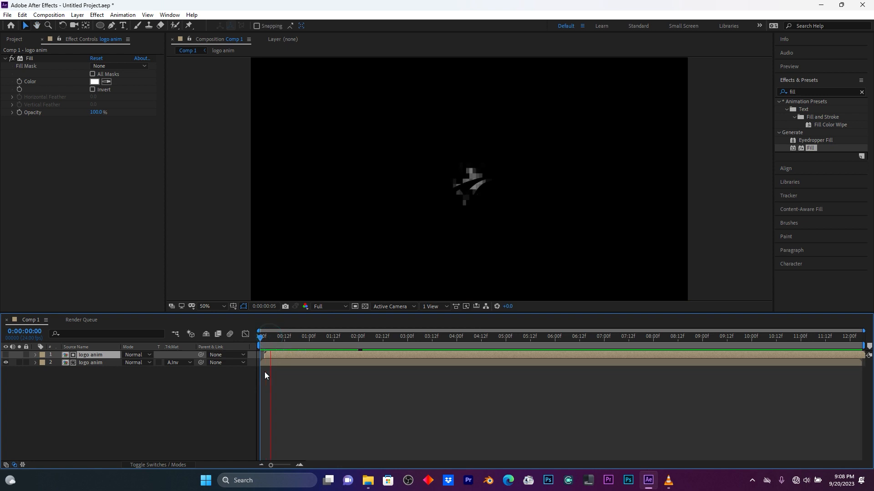
pyautogui.moveTo(315, 335); pyautogui.dragTo(334, 342)
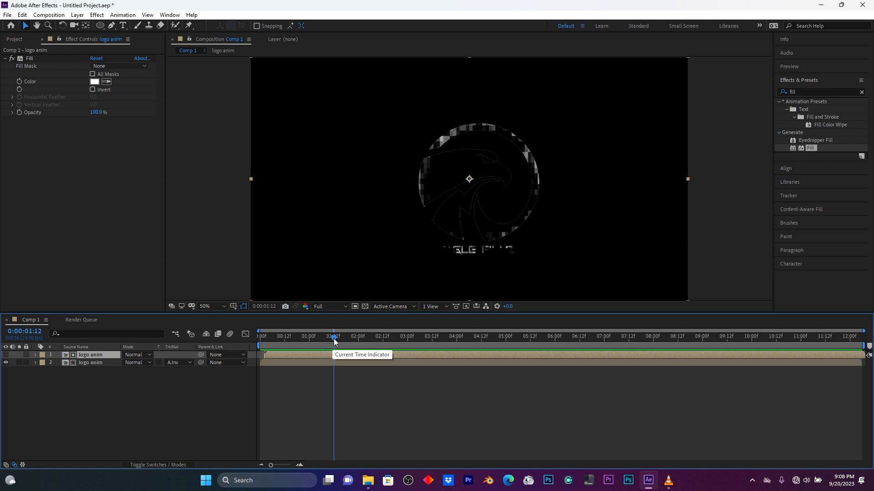
pyautogui.press('space')
pyautogui.press('space')
pyautogui.moveTo(292, 340); pyautogui.dragTo(351, 342)
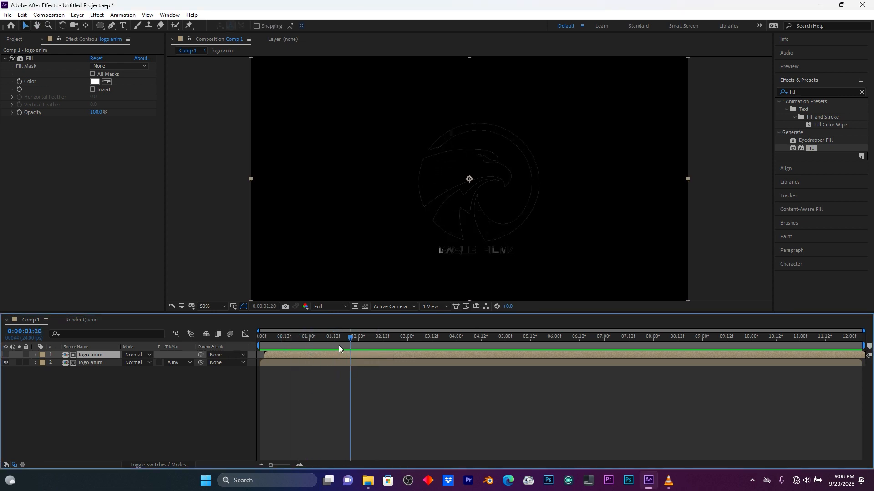
# Find the Minimax effect by searching "minim" and apply it to the lower logo anim layer
pyautogui.click(800, 91)
pyautogui.write('mi')
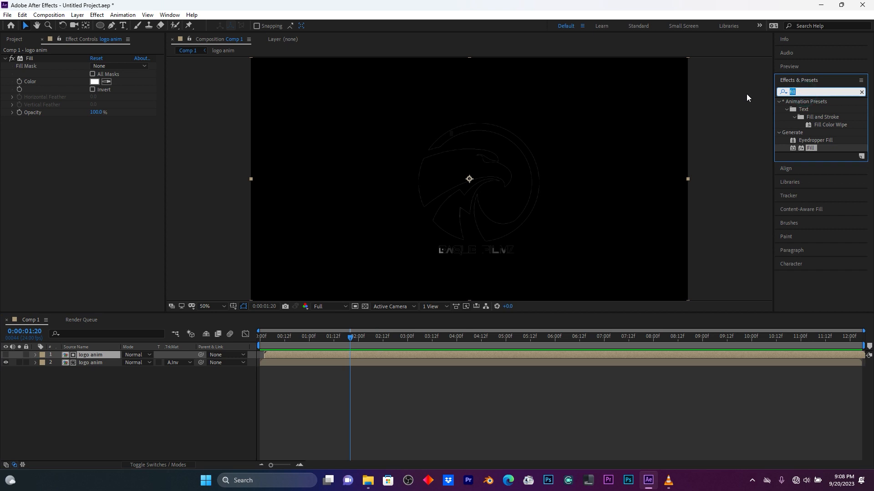
pyautogui.write('nim')
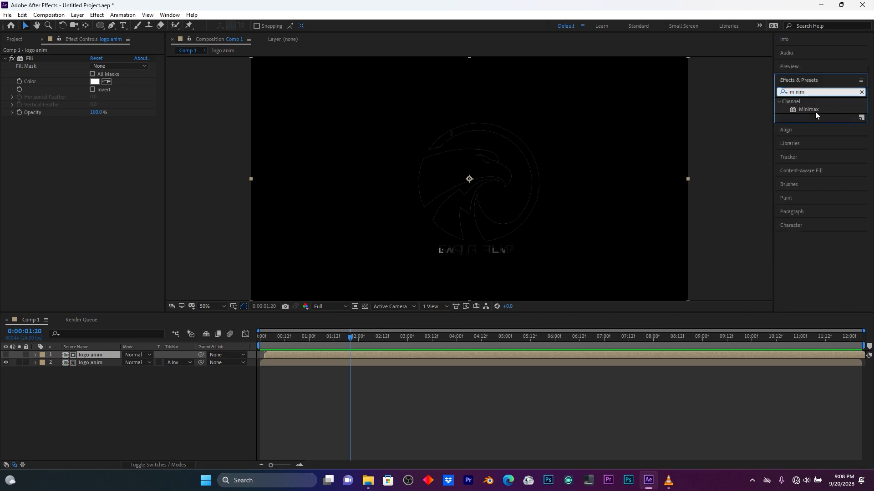
pyautogui.moveTo(809, 109); pyautogui.dragTo(93, 364)
pyautogui.click(93, 365)
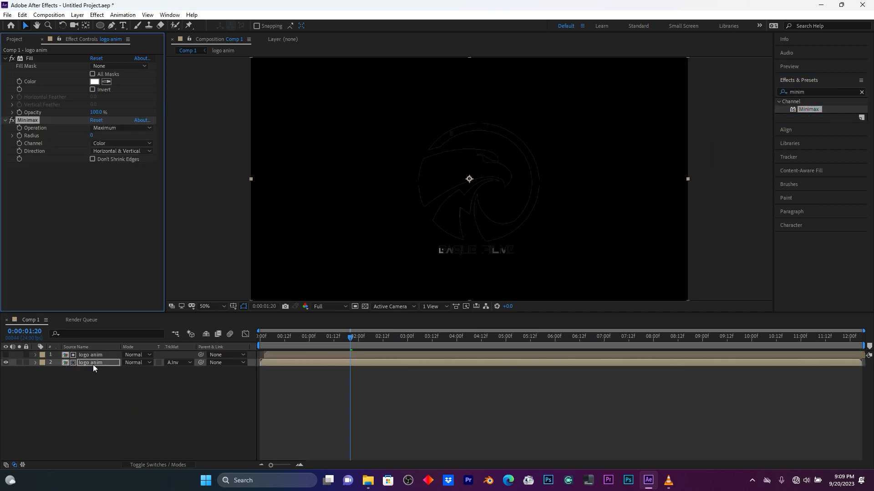
# Set the Minimax Operation to Minimum, Channel to Alpha and Color, and Radius to 5
pyautogui.click(117, 127)
pyautogui.click(118, 139)
pyautogui.click(110, 145)
pyautogui.click(112, 163)
pyautogui.moveTo(92, 136); pyautogui.dragTo(97, 141)
# Preview the Minimax result from the start of the timeline and scrub back to frame 0:00:00:09
pyautogui.moveTo(315, 339); pyautogui.dragTo(229, 342)
pyautogui.press('space')
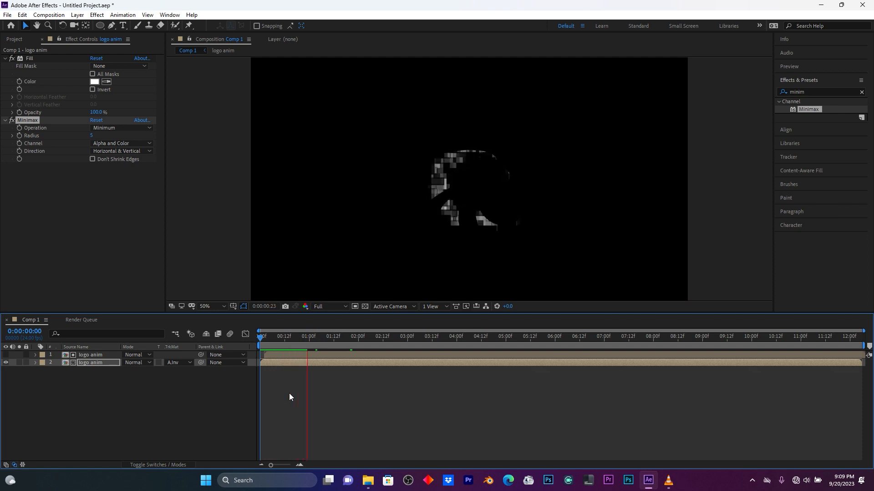
pyautogui.press('space')
pyautogui.moveTo(332, 336); pyautogui.dragTo(278, 337)
# Pre-compose both logo anim layers into a new composition named "logo animation", moving all attributes into it
pyautogui.moveTo(107, 399); pyautogui.dragTo(89, 356)
pyautogui.rightClick(89, 356)
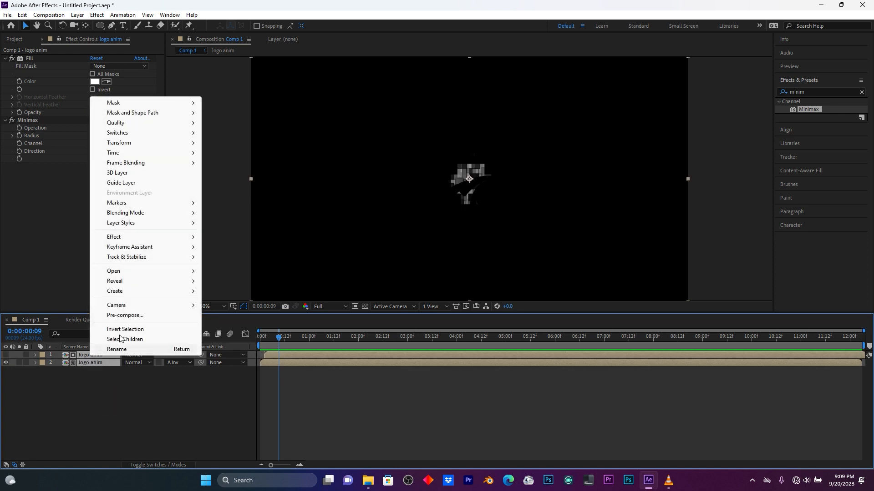
pyautogui.click(133, 317)
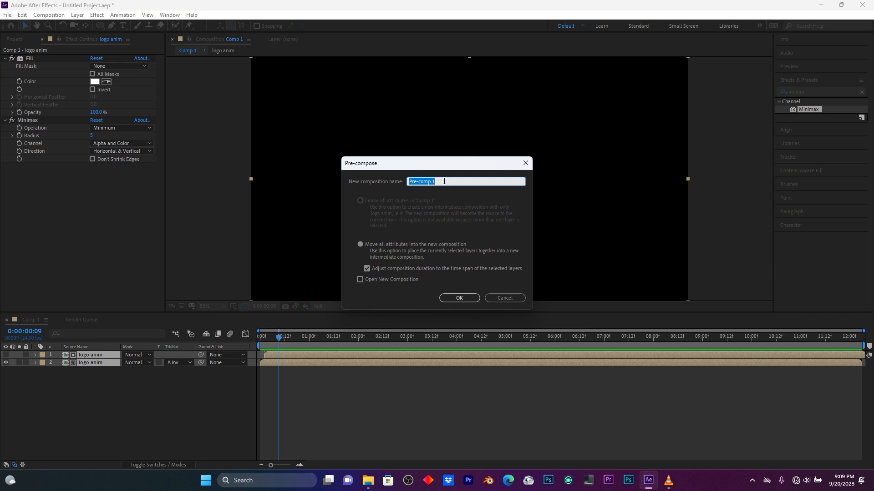
pyautogui.write('logo animation')
pyautogui.click(455, 298)
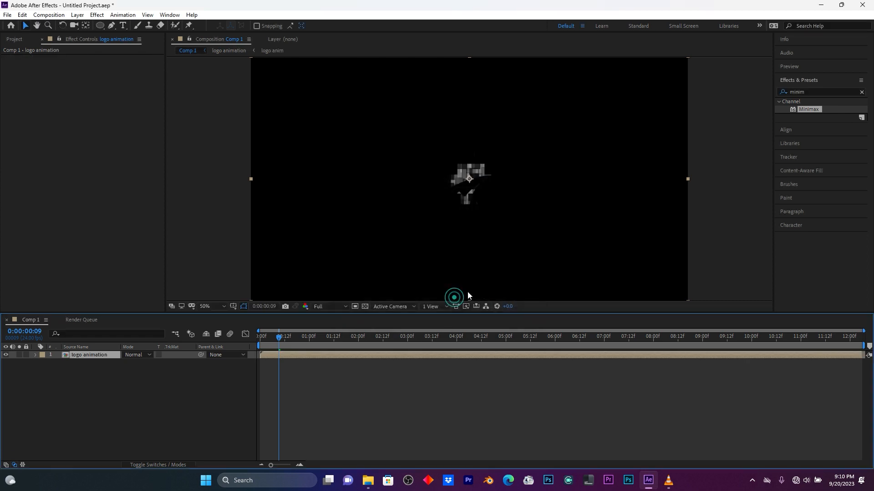
# Add the logo anim composition from the project to Comp 1, beneath the logo animation layer
pyautogui.click(14, 39)
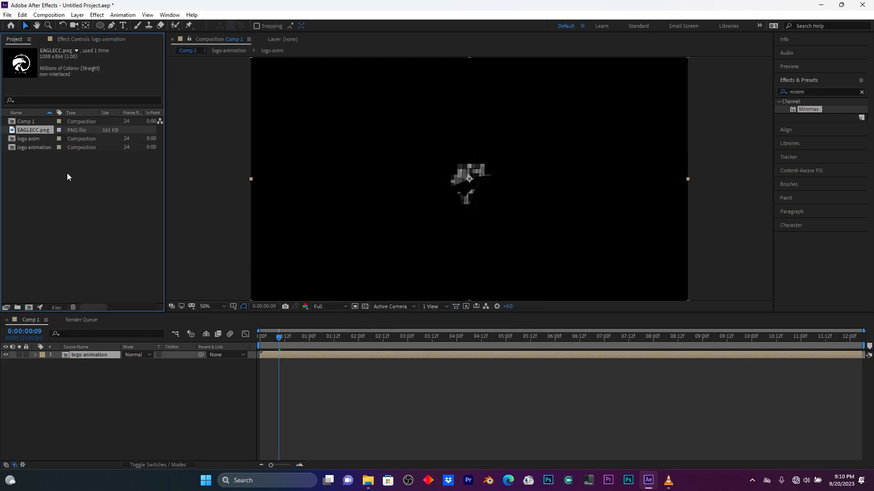
pyautogui.click(30, 138)
pyautogui.moveTo(34, 138); pyautogui.dragTo(76, 376)
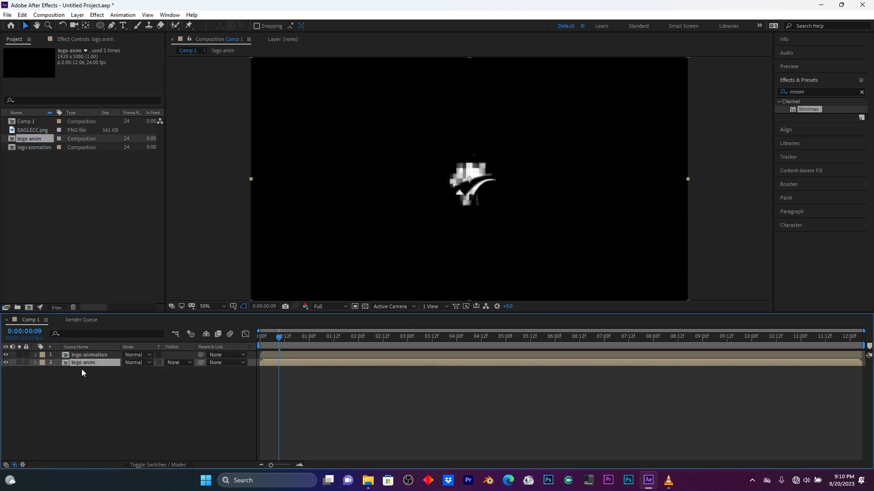
pyautogui.hotkey('alt', 'Tab')
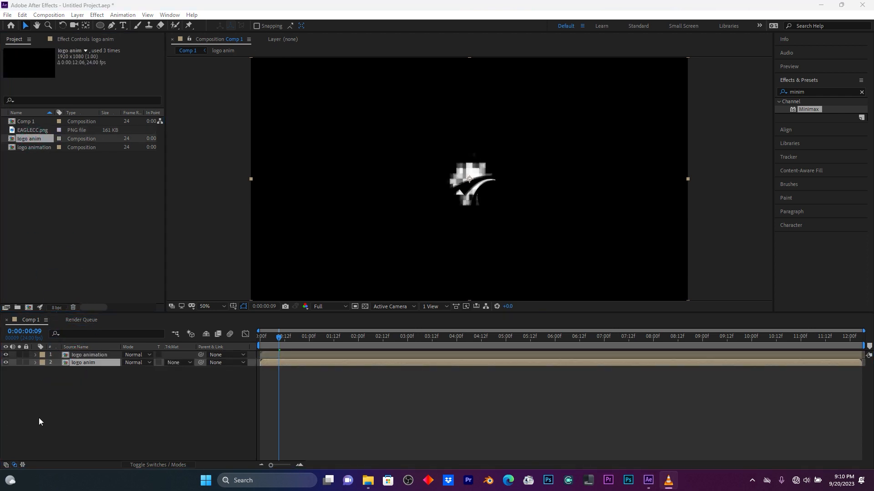
# Move to frame 0:00:00:21 and set the logo animation layer's blending mode to Screen
pyautogui.click(97, 355)
pyautogui.moveTo(279, 337); pyautogui.dragTo(303, 337)
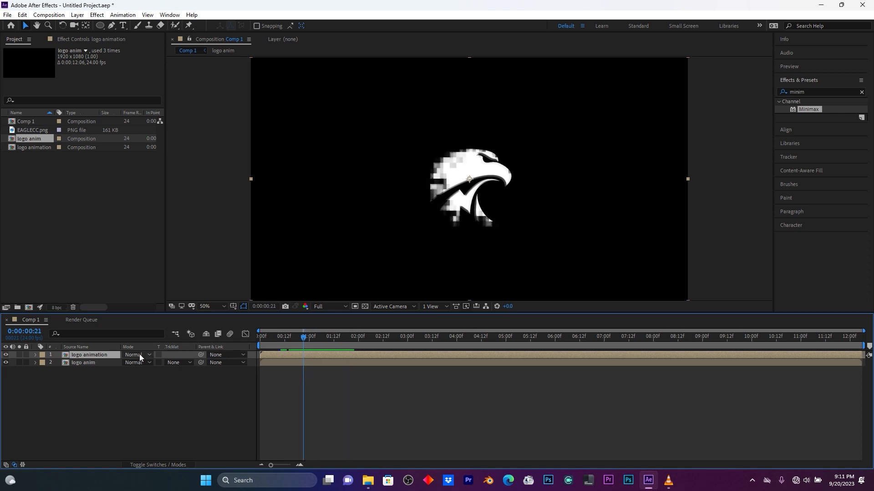
pyautogui.click(139, 356)
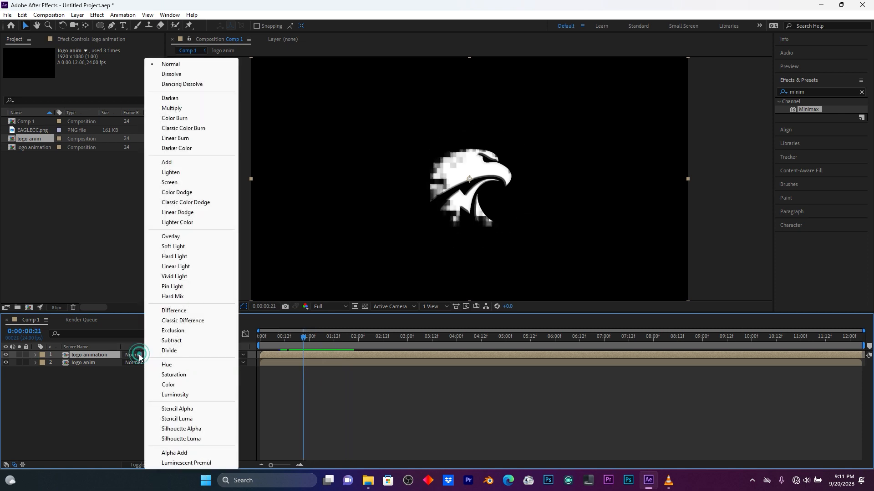
pyautogui.click(177, 182)
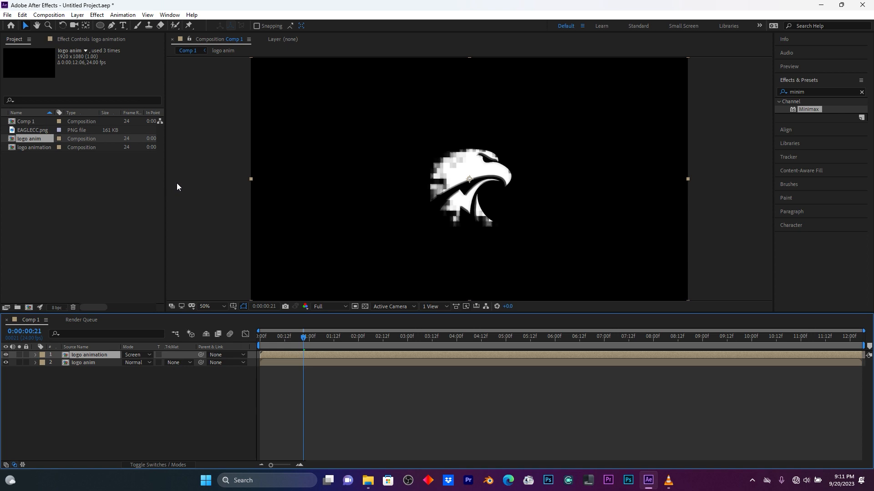
# Find the CC Glass effect by searching "cc gl" and apply it to the logo animation layer
pyautogui.click(809, 93)
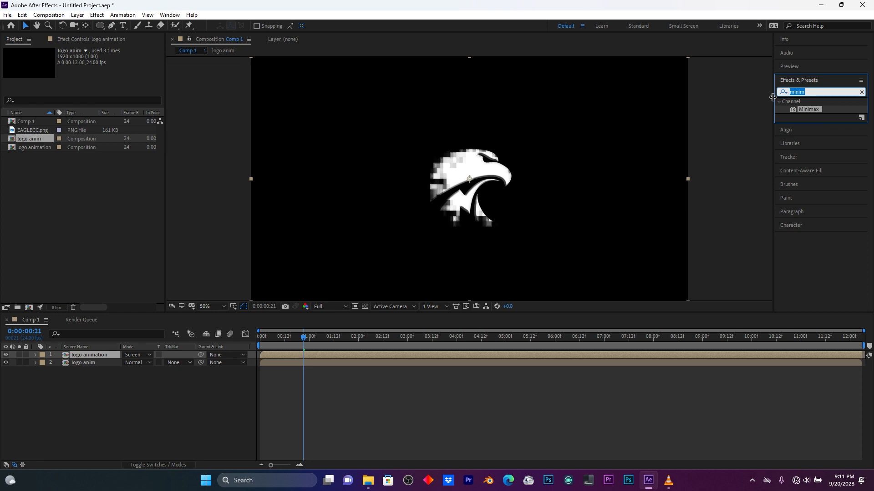
pyautogui.write('cc gl')
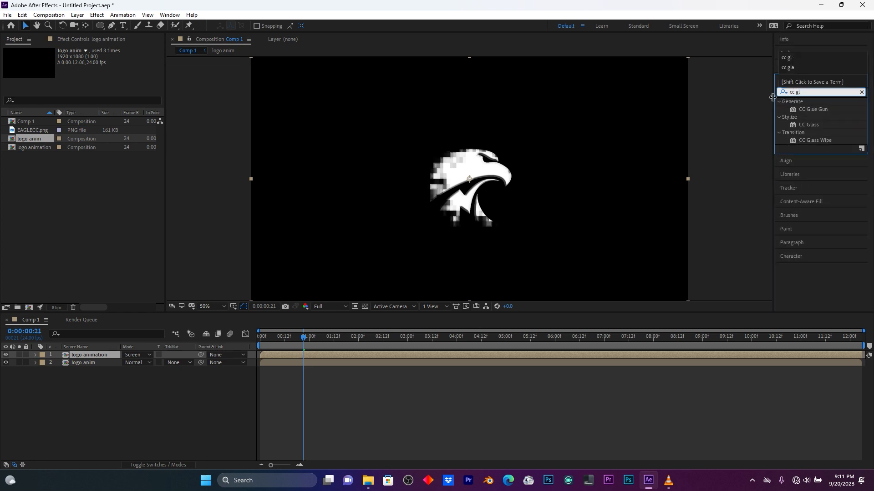
pyautogui.moveTo(819, 125); pyautogui.dragTo(104, 354)
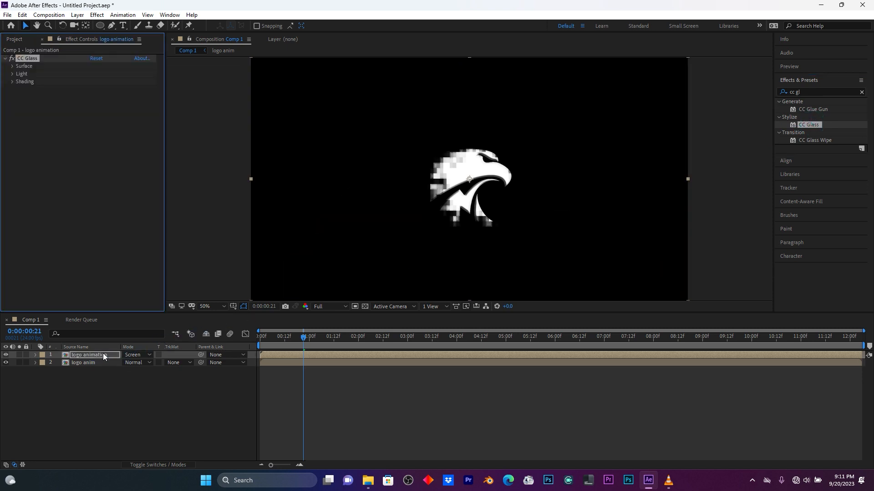
# In the CC Glass Surface settings, use logo animation as the Bump Map and set Property to Alpha
pyautogui.click(12, 66)
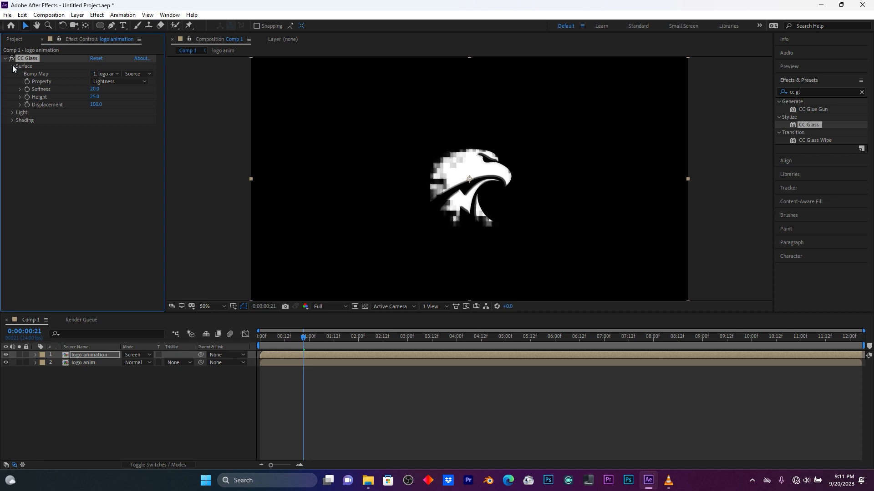
pyautogui.click(104, 73)
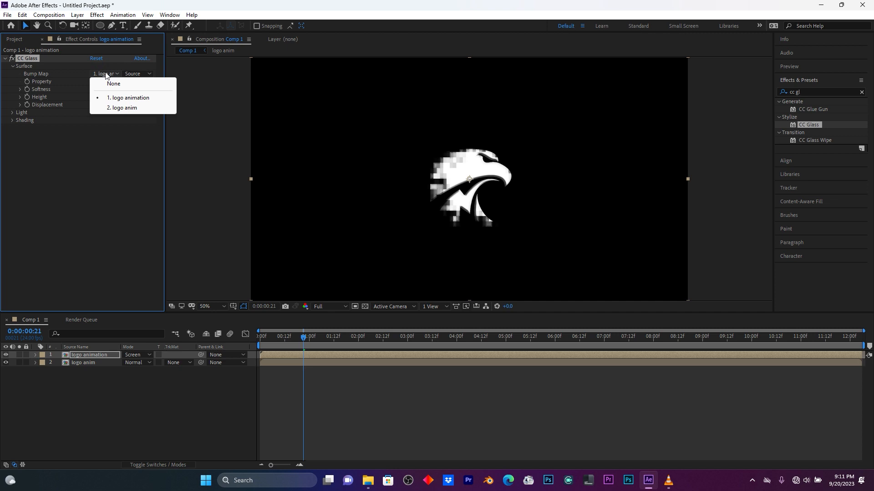
pyautogui.click(133, 100)
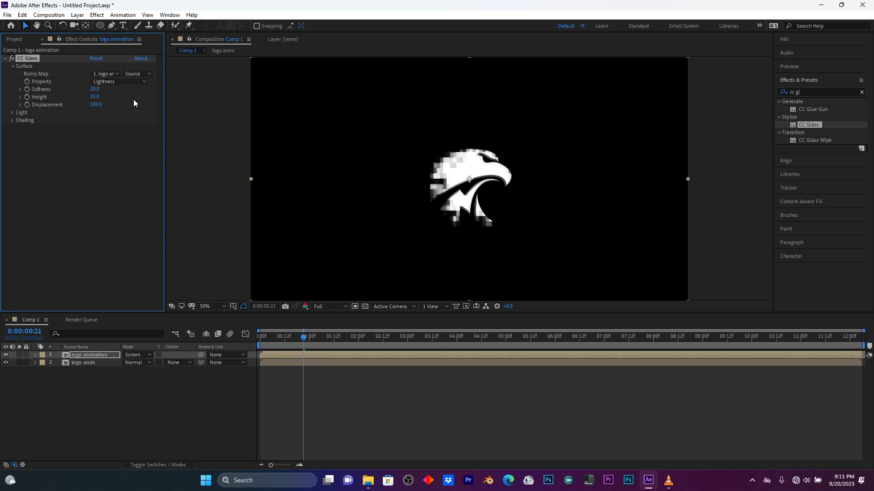
pyautogui.click(113, 81)
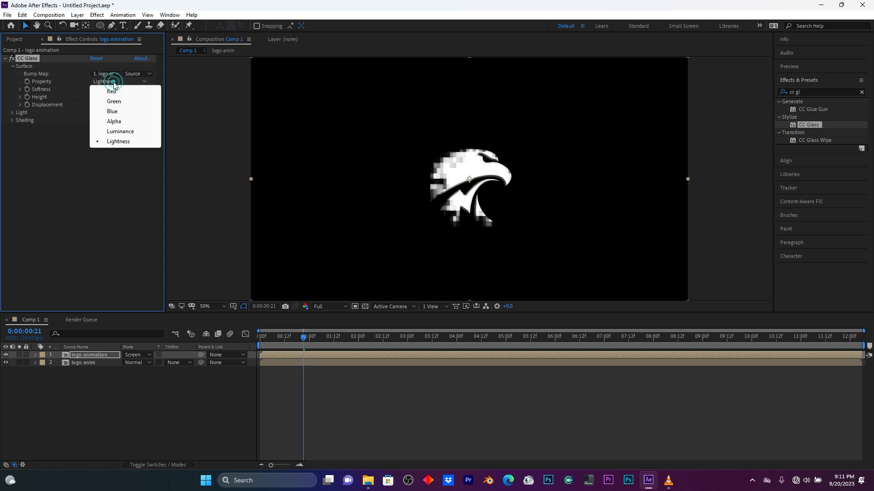
pyautogui.click(117, 120)
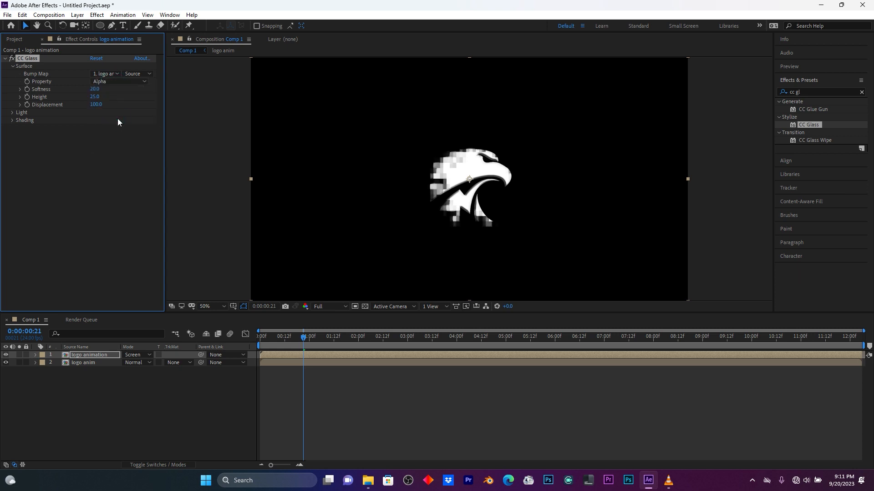
# Set the CC Glass Softness to 1.2, Height to -57 and Displacement to 256, and preview the animation from the start
pyautogui.moveTo(94, 91); pyautogui.dragTo(14, 99)
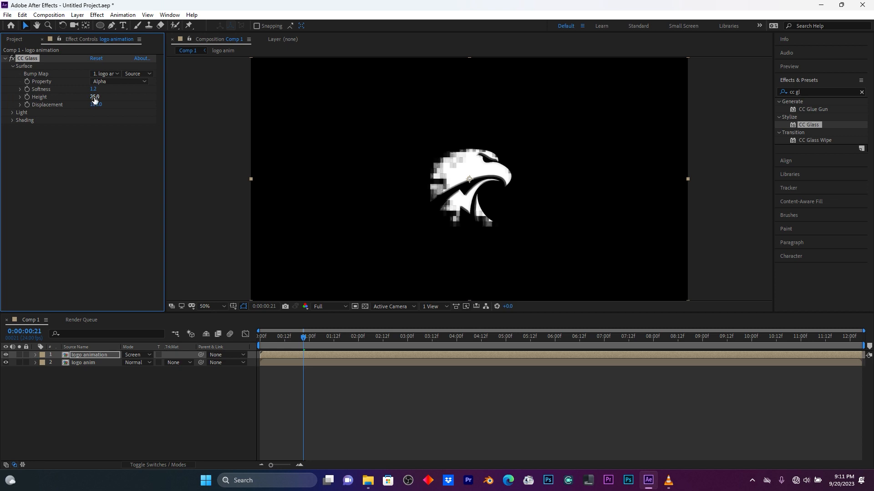
pyautogui.moveTo(94, 98); pyautogui.dragTo(0, 103)
pyautogui.moveTo(94, 104); pyautogui.dragTo(167, 106)
pyautogui.moveTo(280, 337); pyautogui.dragTo(222, 329)
pyautogui.press('space')
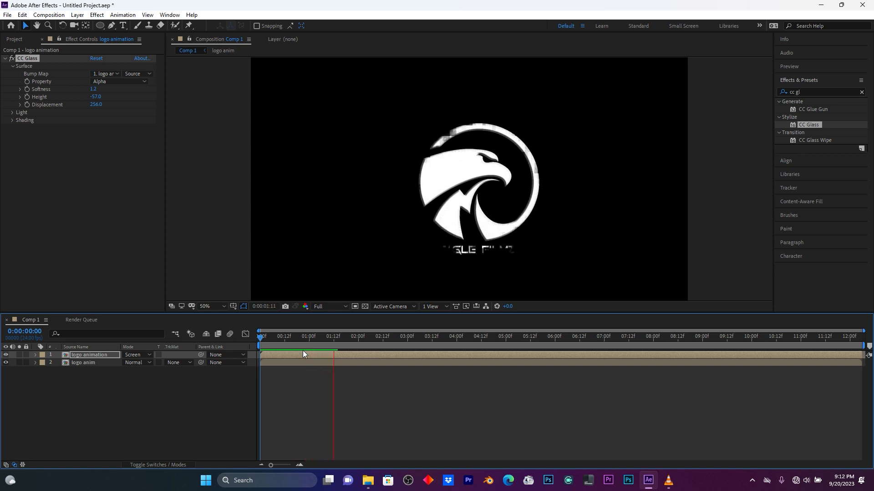
pyautogui.moveTo(301, 337); pyautogui.dragTo(259, 337)
pyautogui.press('space')
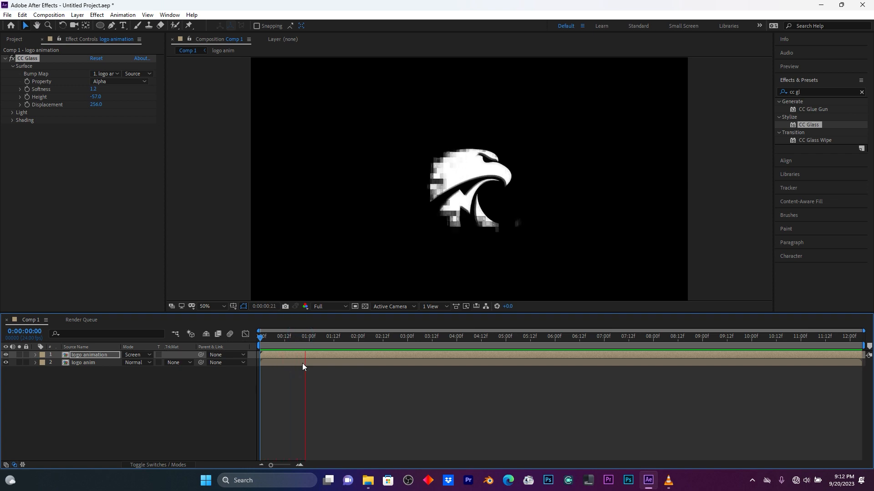
pyautogui.press('space')
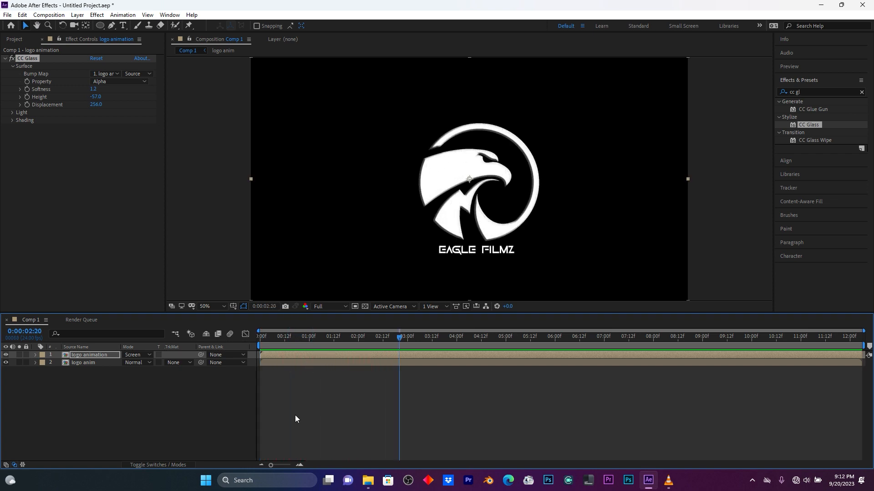
# Search the effects for "displ", apply Displacement Map to the logo animation layer, and scrub to frame 0:00:00:19
pyautogui.click(810, 93)
pyautogui.write('d')
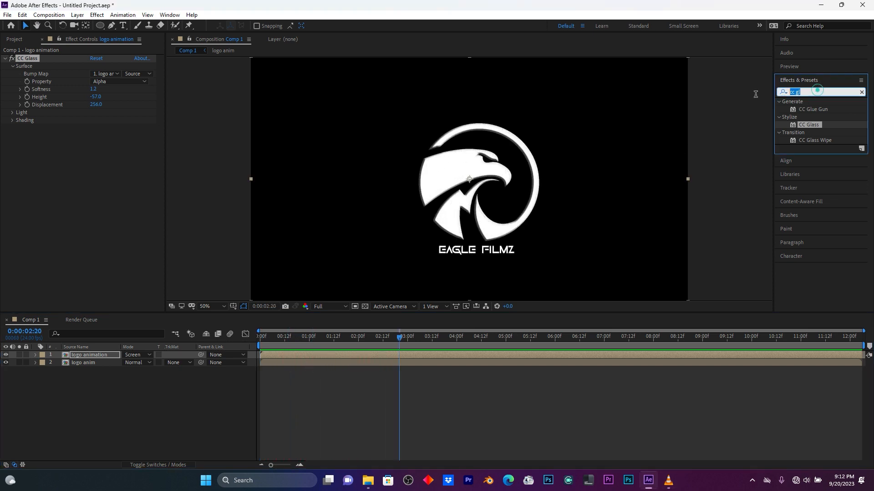
pyautogui.write('isp')
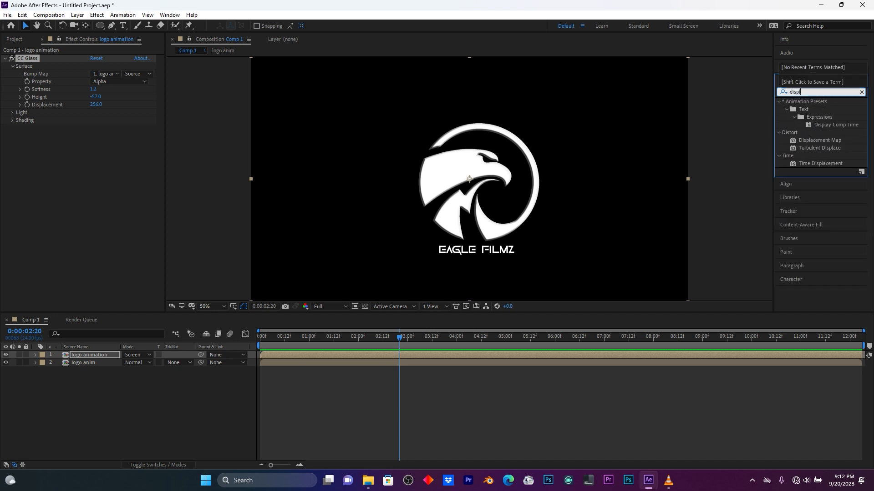
pyautogui.write('l')
pyautogui.click(821, 140)
pyautogui.moveTo(821, 140); pyautogui.dragTo(95, 356)
pyautogui.moveTo(319, 338); pyautogui.dragTo(298, 341)
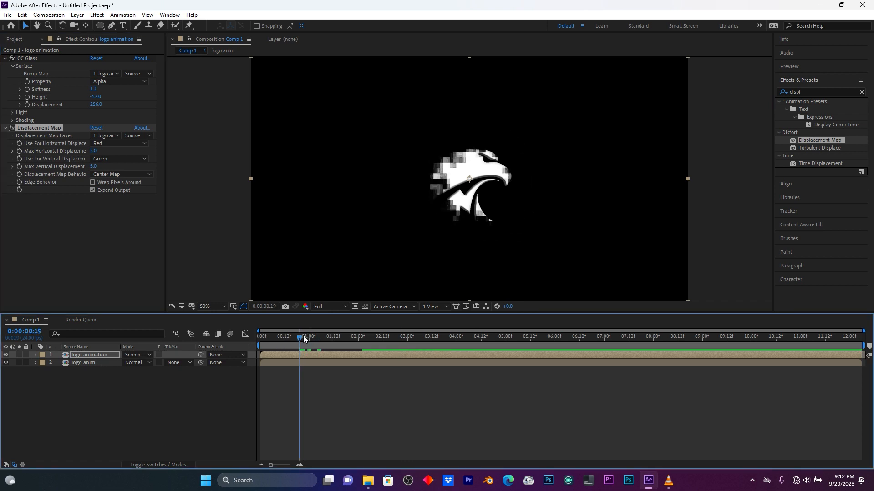
# Set the Displacement Map's Max Horizontal Displacement to 100 and Max Vertical Displacement to 0
pyautogui.click(94, 151)
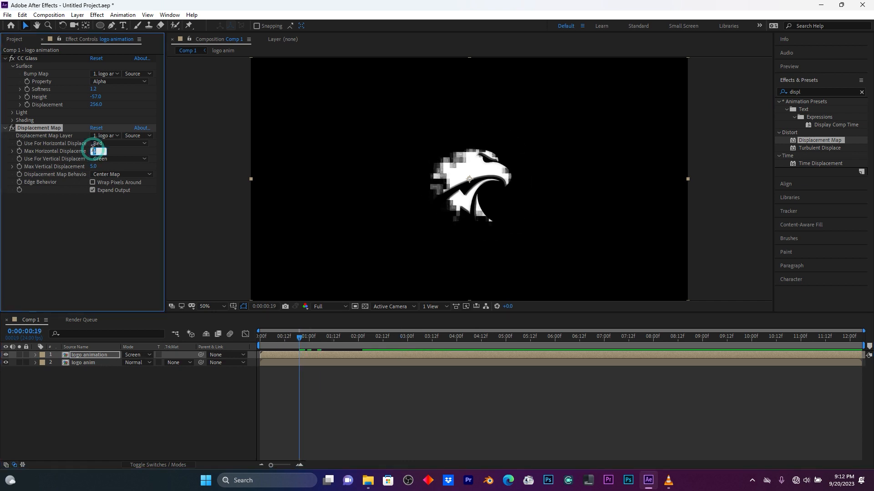
pyautogui.write('100')
pyautogui.click(138, 152)
pyautogui.moveTo(95, 166); pyautogui.dragTo(68, 168)
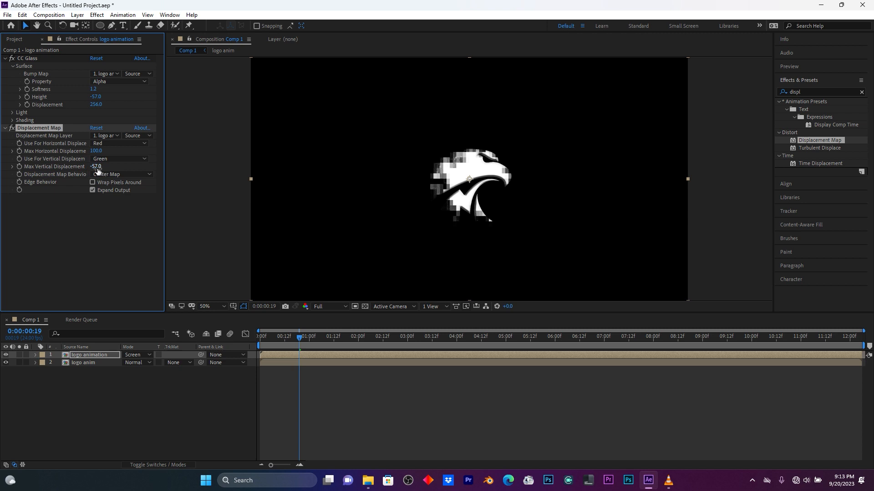
pyautogui.click(96, 167)
pyautogui.write('0')
pyautogui.click(123, 170)
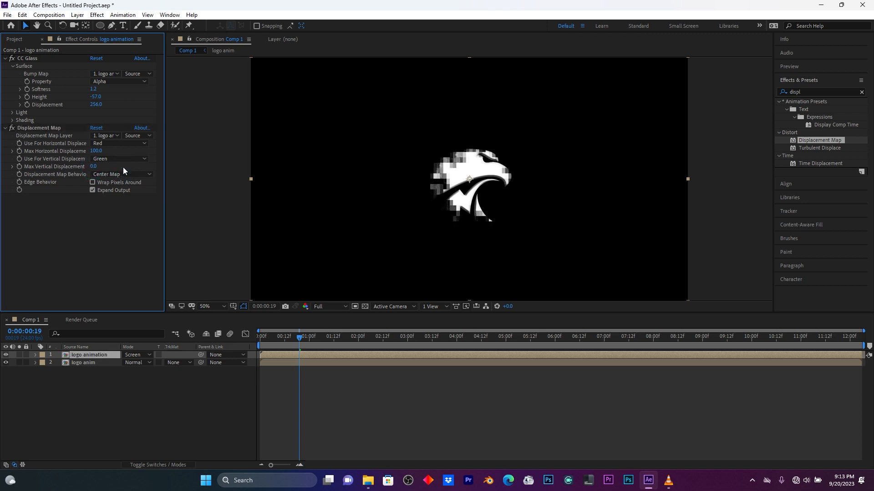
# Duplicate the Displacement Map effect with the copy's Max Horizontal Displacement set to -200, and preview the result from frame 0:00:00:09
pyautogui.click(5, 128)
pyautogui.click(40, 128)
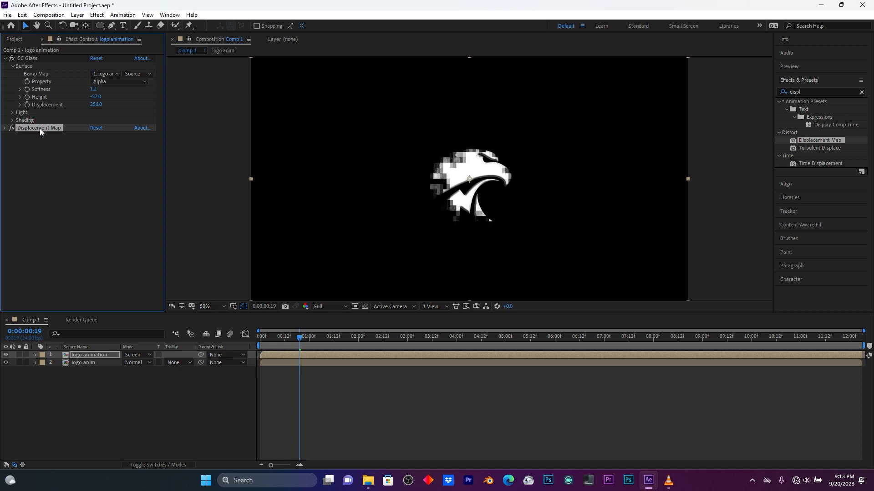
pyautogui.hotkey('ctrl', 'd')
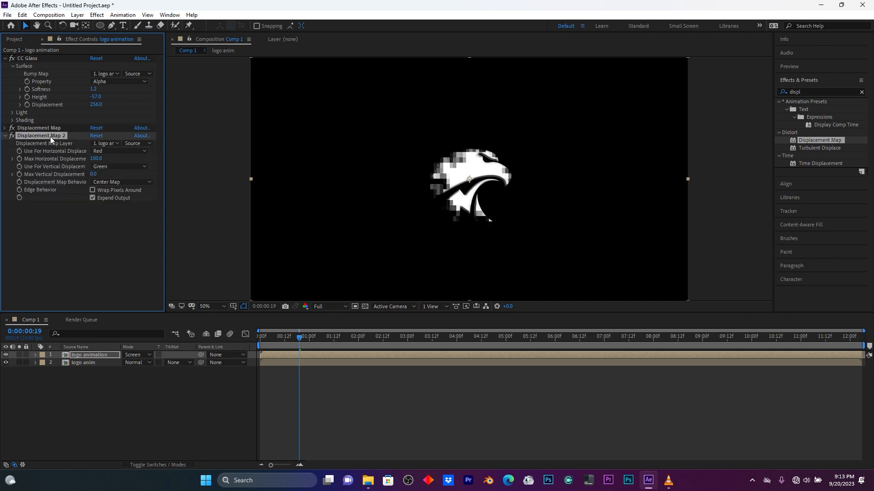
pyautogui.click(95, 158)
pyautogui.write('-200')
pyautogui.click(124, 159)
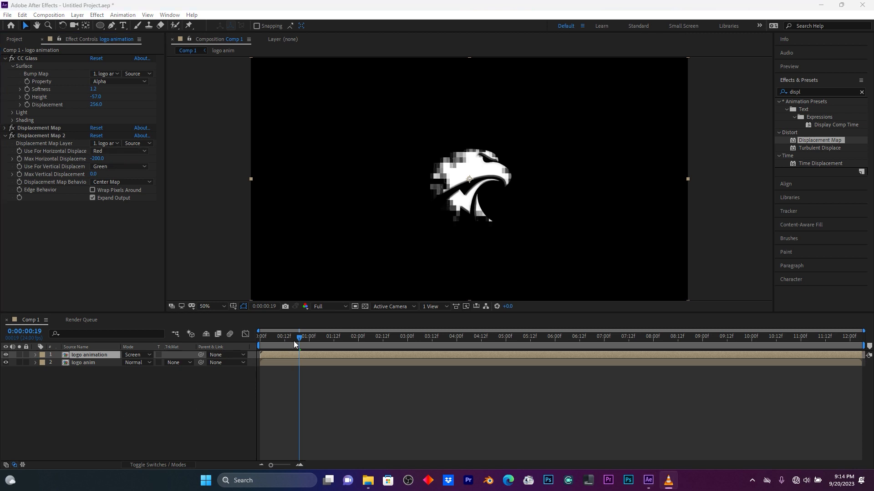
pyautogui.click(294, 344)
pyautogui.moveTo(294, 344)
pyautogui.mouseDown()
pyautogui.moveTo(269, 344)
pyautogui.moveTo(279, 343)
pyautogui.mouseUp()
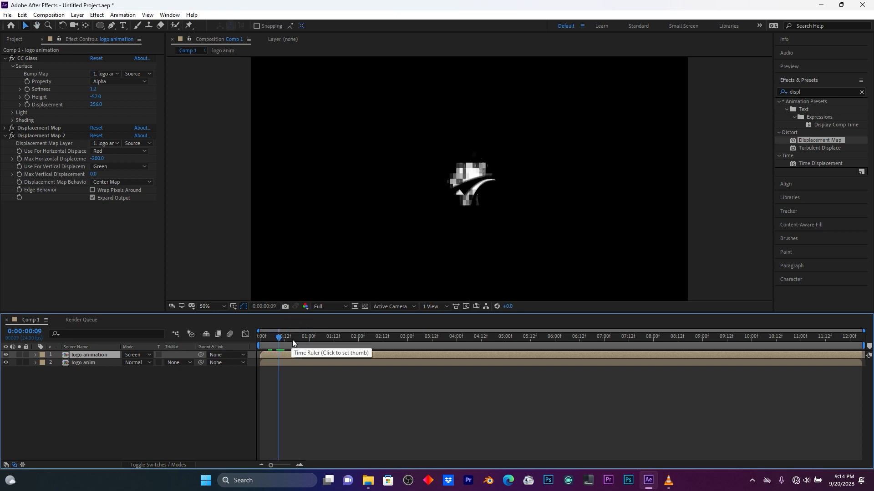
pyautogui.press('space')
pyautogui.press('space')
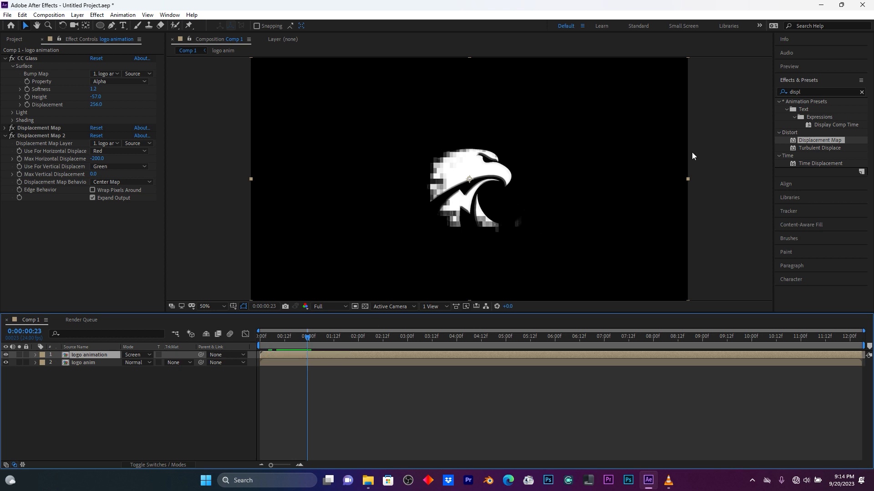
# Find the Colorama effect by searching "colora" and apply it to the logo animation layer
pyautogui.moveTo(809, 93); pyautogui.dragTo(772, 93)
pyautogui.write('colo')
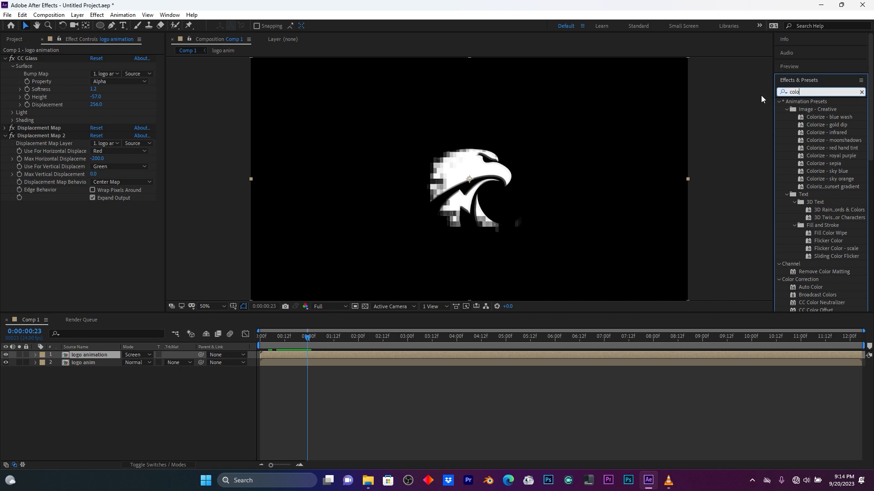
pyautogui.write('ra')
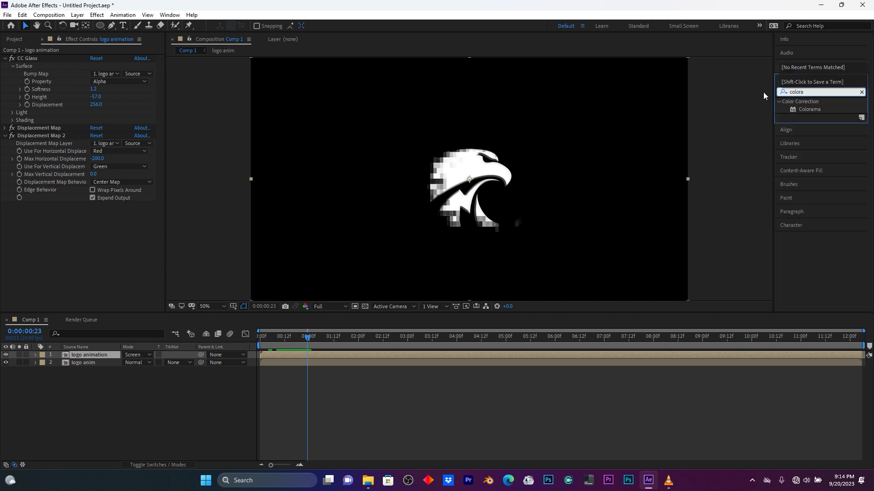
pyautogui.moveTo(809, 108); pyautogui.dragTo(97, 354)
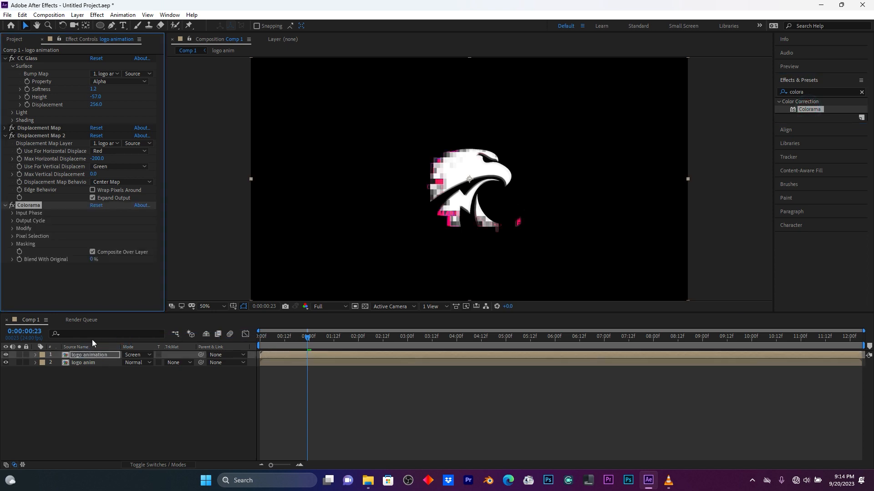
# Set Colorama's Add Phase layer to the logo animation layer under Input Phase
pyautogui.click(12, 213)
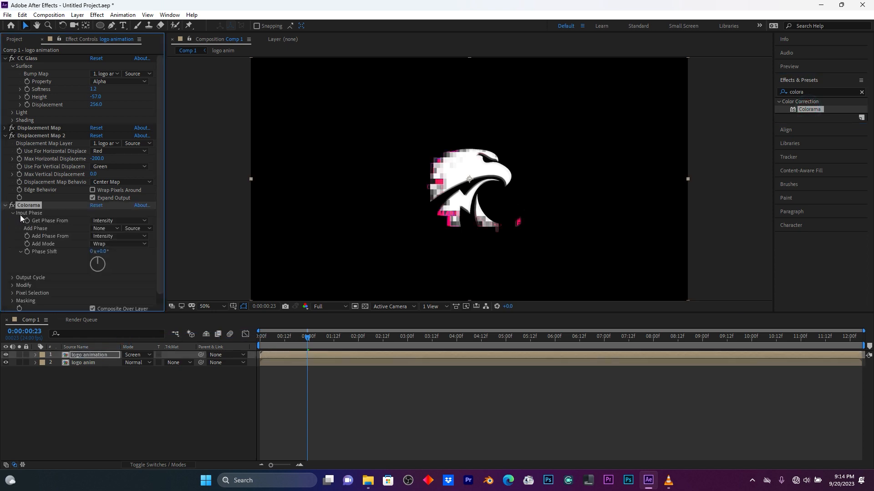
pyautogui.click(103, 227)
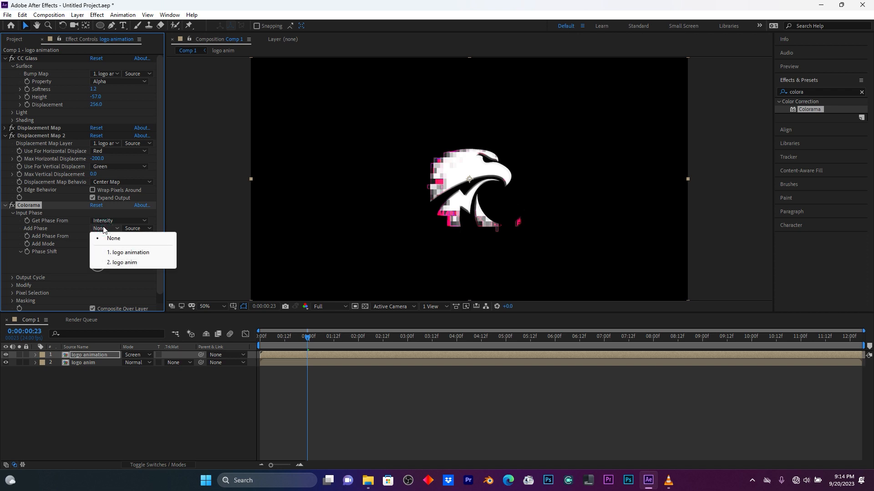
pyautogui.click(130, 252)
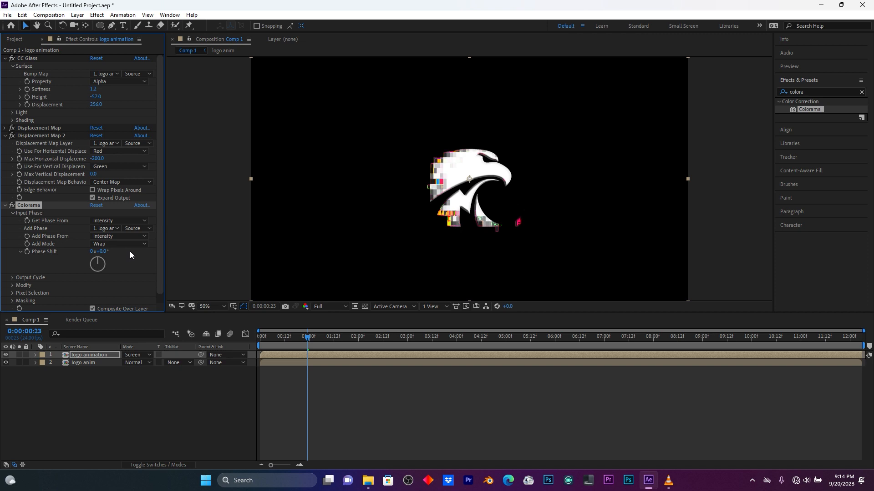
pyautogui.click(12, 213)
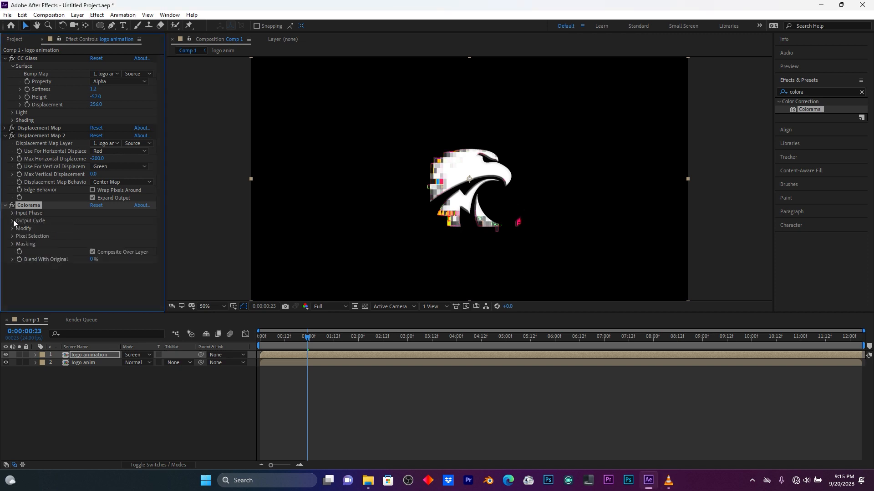
# Set Colorama's Output Cycle preset palette to Hue Cycle and collapse the Displacement Map 2 and Colorama settings
pyautogui.click(12, 221)
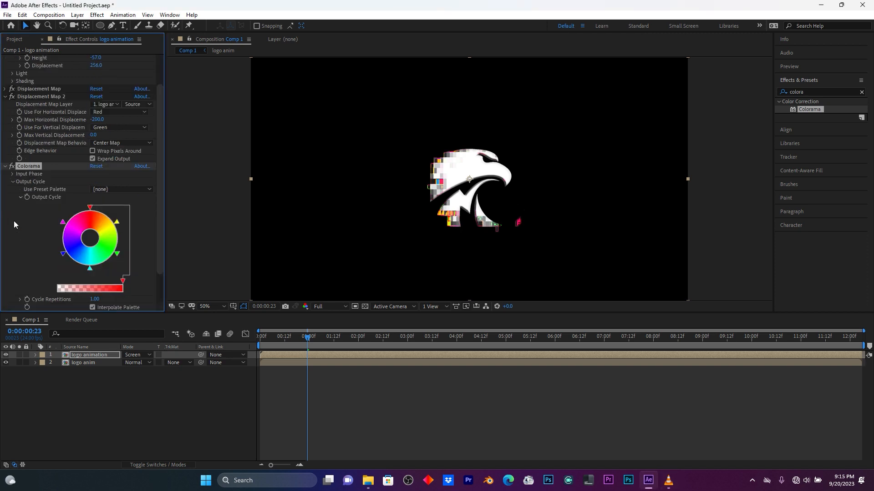
pyautogui.click(119, 190)
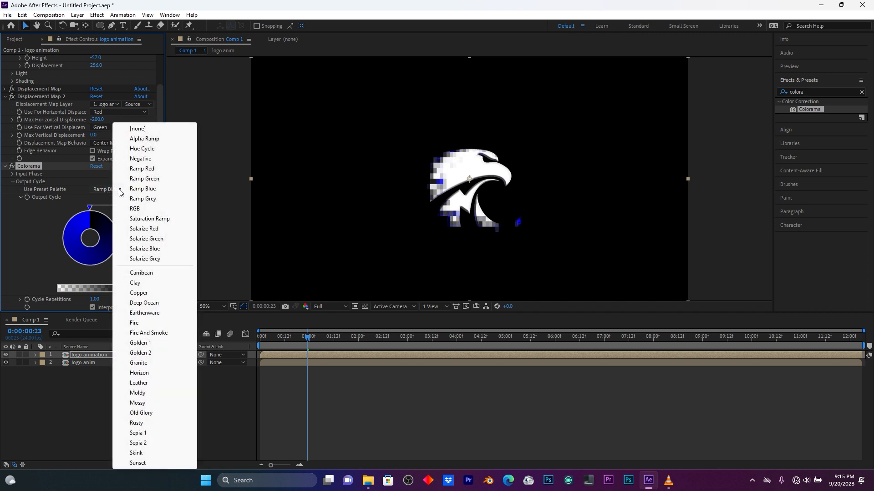
pyautogui.click(148, 149)
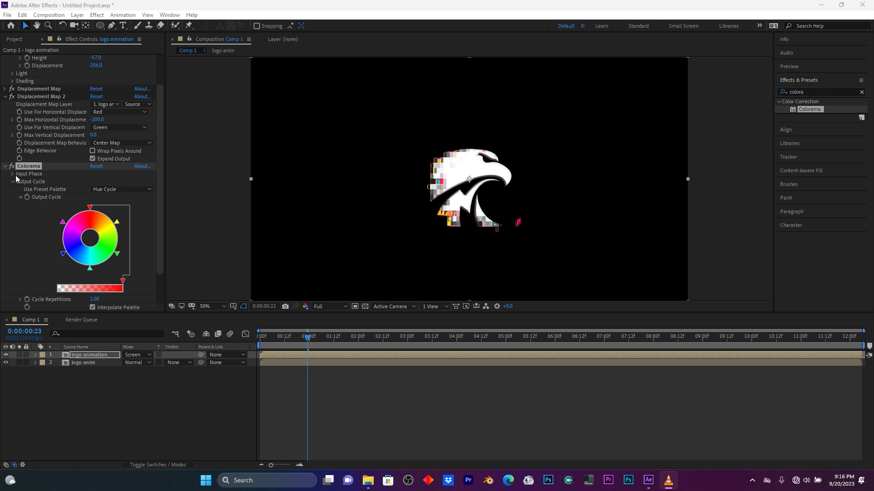
pyautogui.click(12, 181)
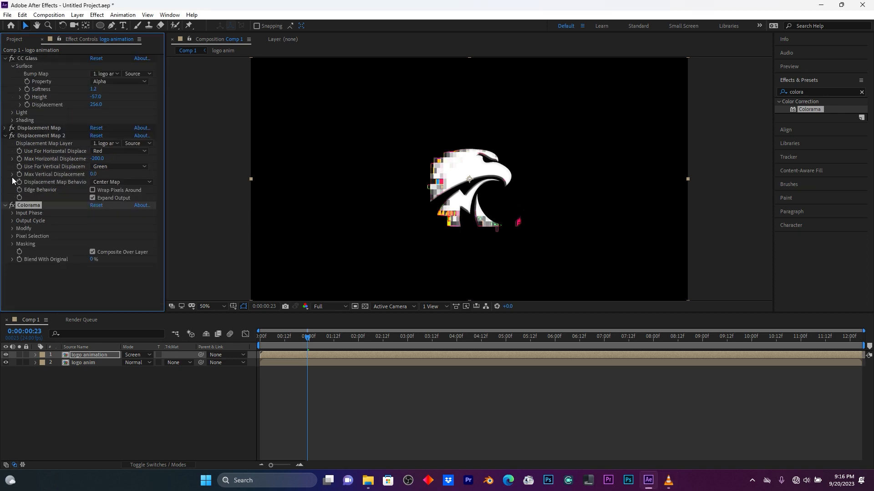
pyautogui.click(5, 136)
pyautogui.click(5, 145)
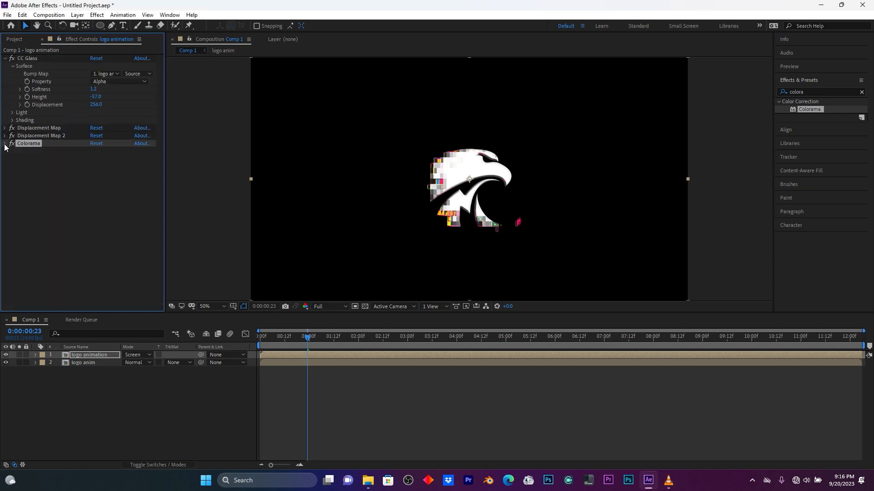
# Search the effects for "glow", apply the Stylize Glow to the logo animation layer, and set its Glow Radius to 106
pyautogui.click(822, 89)
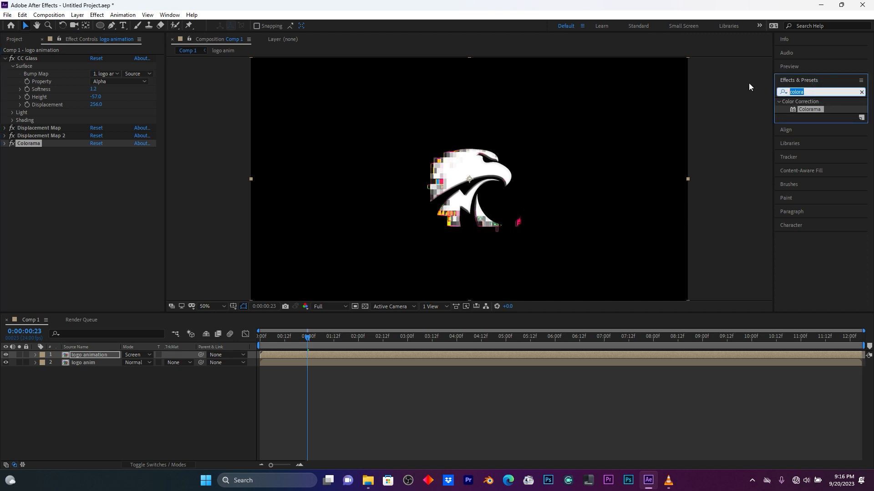
pyautogui.write('glow')
pyautogui.moveTo(814, 148); pyautogui.dragTo(101, 353)
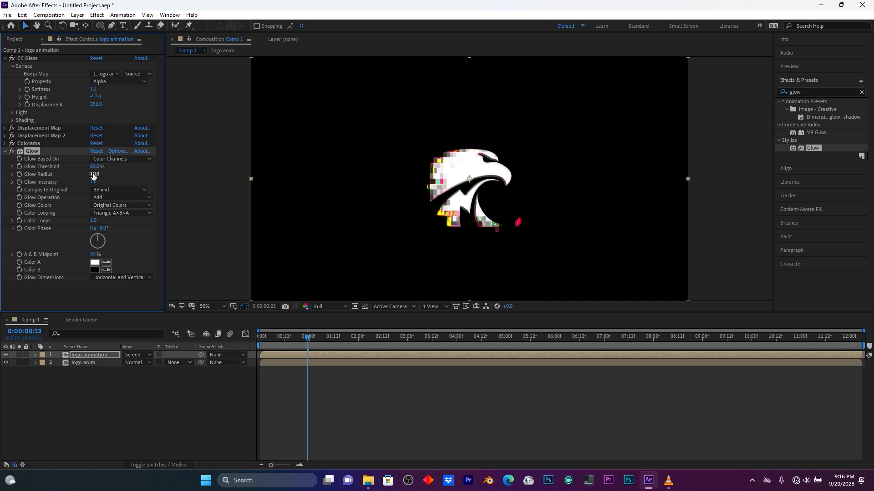
pyautogui.moveTo(93, 176); pyautogui.dragTo(148, 187)
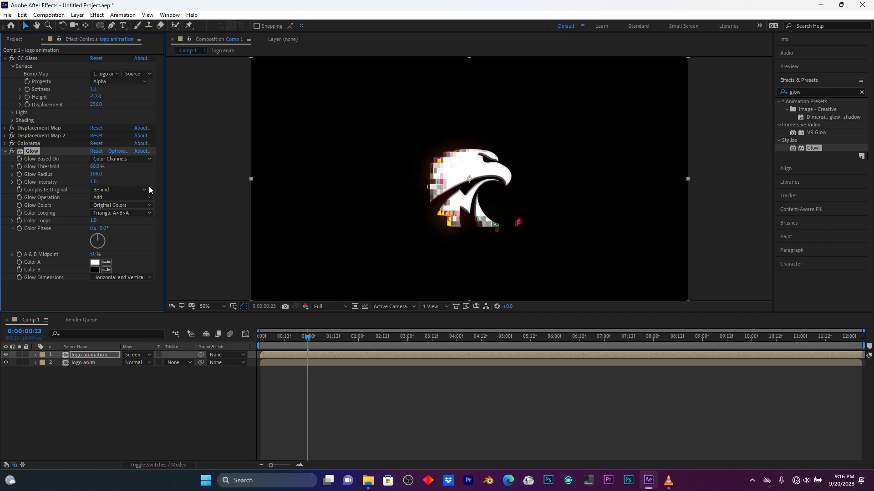
pyautogui.click(6, 151)
# Duplicate the Glow effect with the copy's Glow Radius set to 231, and check the result at frame 0:00:00:15
pyautogui.hotkey('ctrl', 'd')
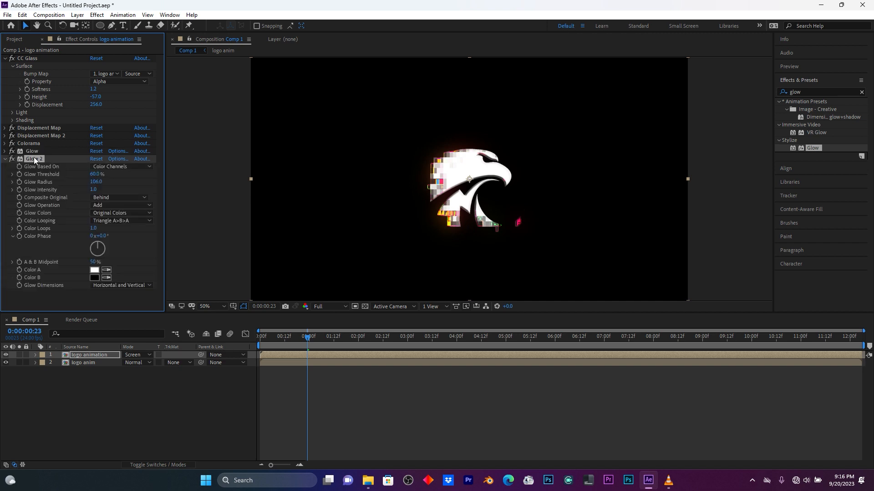
pyautogui.moveTo(96, 182); pyautogui.dragTo(151, 180)
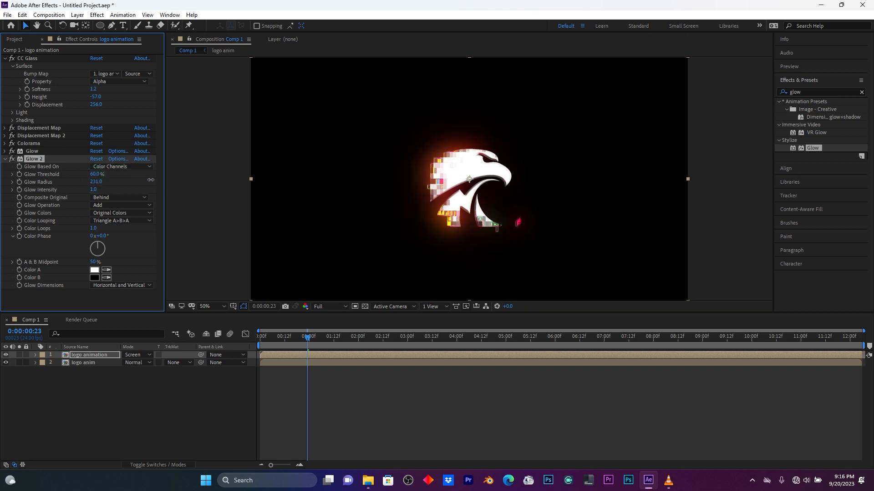
pyautogui.moveTo(301, 337); pyautogui.dragTo(292, 338)
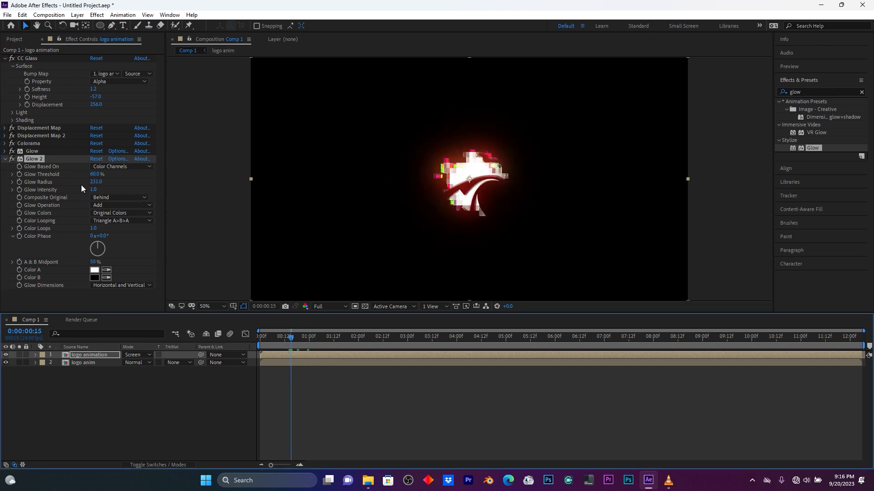
# Duplicate the Glow 2 effect and set the copy's Glow Radius to 296
pyautogui.click(6, 160)
pyautogui.click(30, 160)
pyautogui.hotkey('ctrl', 'd')
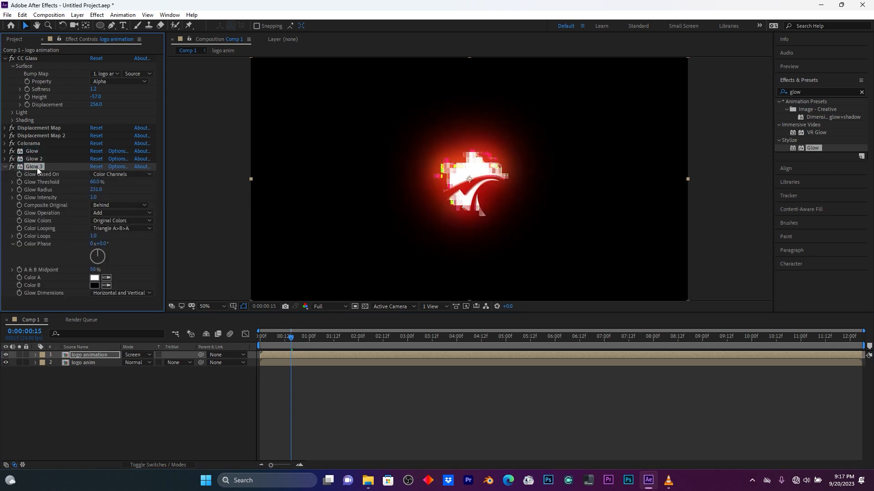
pyautogui.moveTo(98, 190); pyautogui.dragTo(121, 188)
# Preview the glowing logo animation from the first frame and stop at frame 0:00:00:17
pyautogui.moveTo(291, 338); pyautogui.dragTo(260, 338)
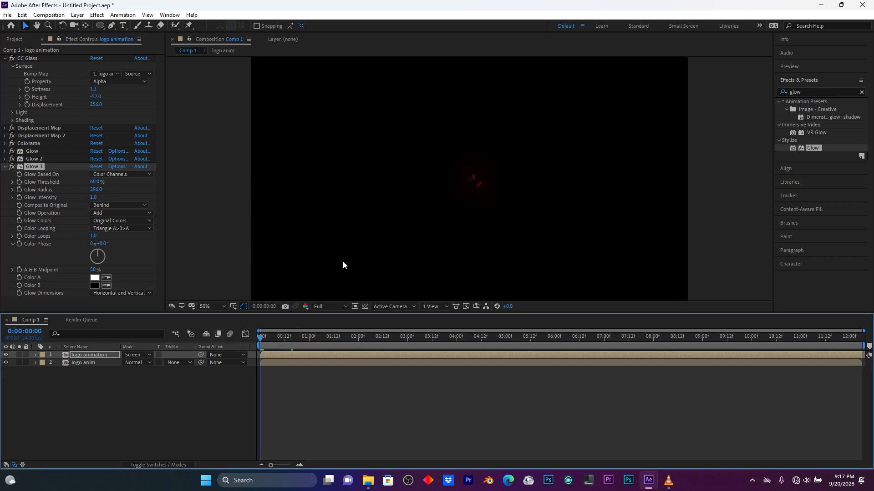
pyautogui.press('space')
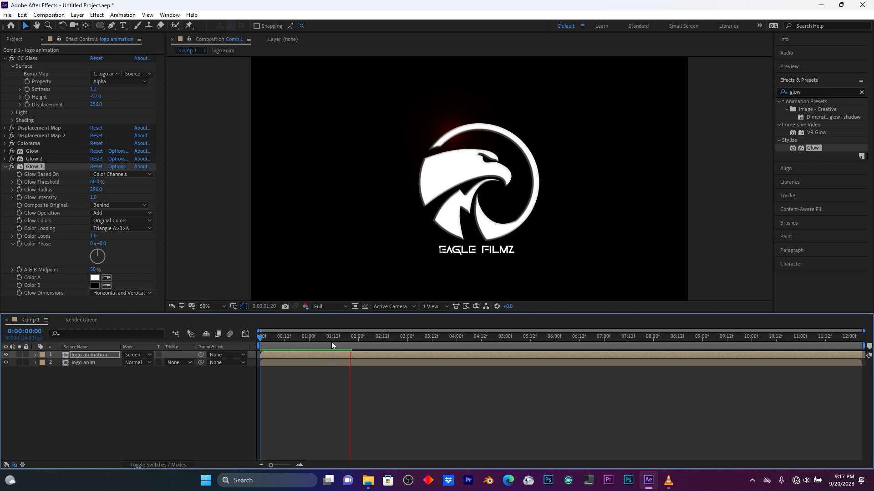
pyautogui.press('space')
pyautogui.press('space')
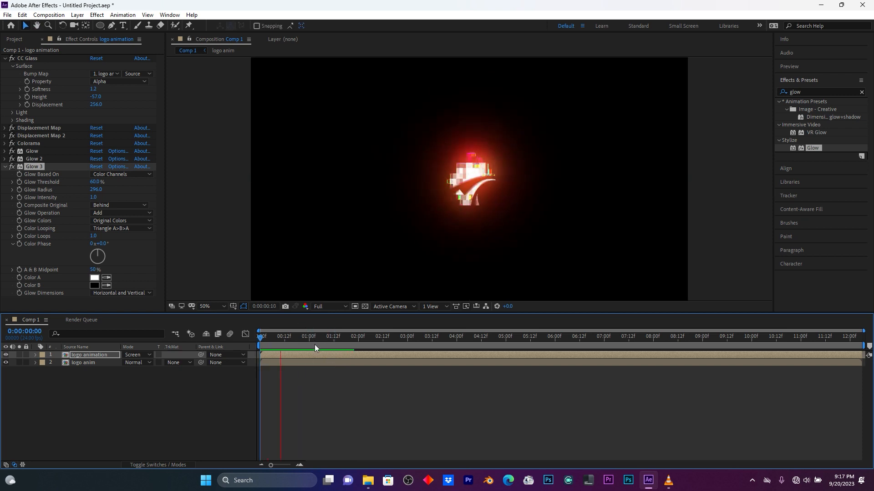
pyautogui.click(296, 337)
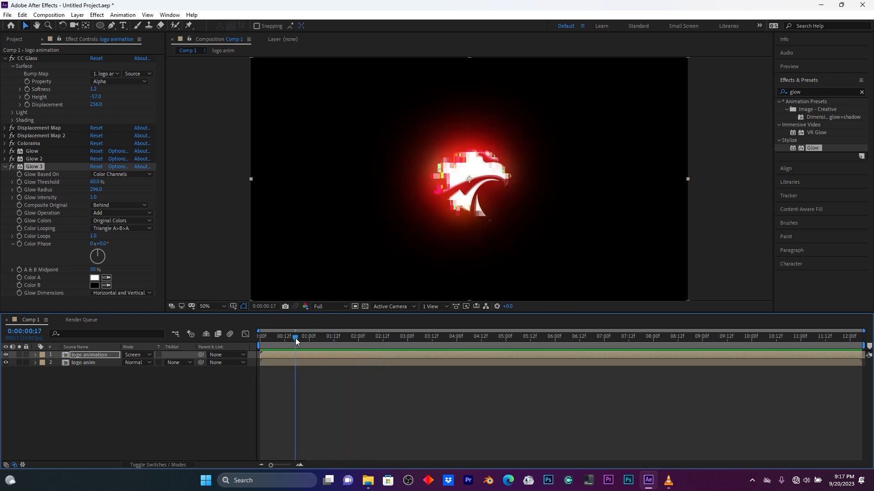
# Pre-compose the logo animation and logo anim layers together into a composition named "full animation"
pyautogui.moveTo(140, 402); pyautogui.dragTo(91, 357)
pyautogui.rightClick(91, 357)
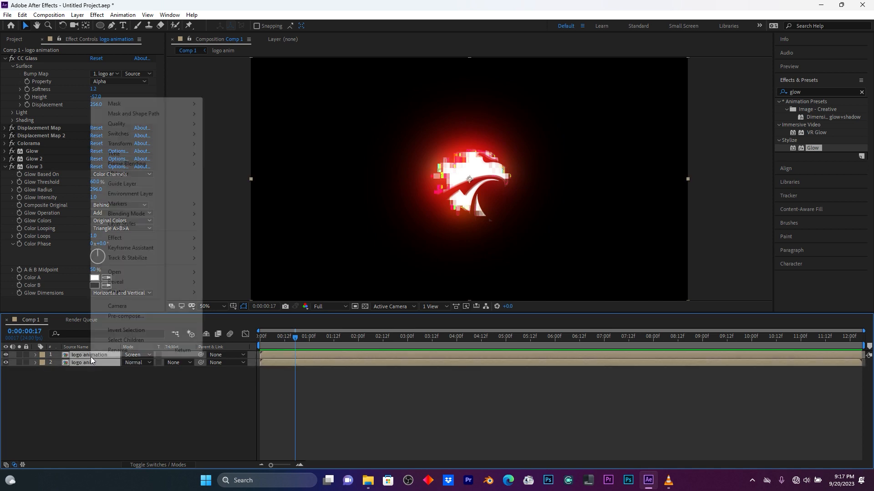
pyautogui.click(121, 316)
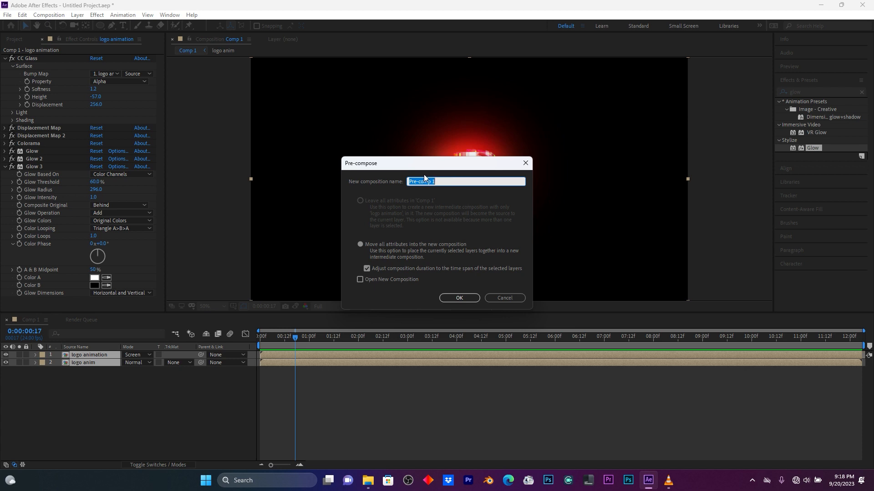
pyautogui.write('fll')
pyautogui.press('BackSpace')
pyautogui.press('BackSpace')
pyautogui.write('ull animation')
pyautogui.click(461, 296)
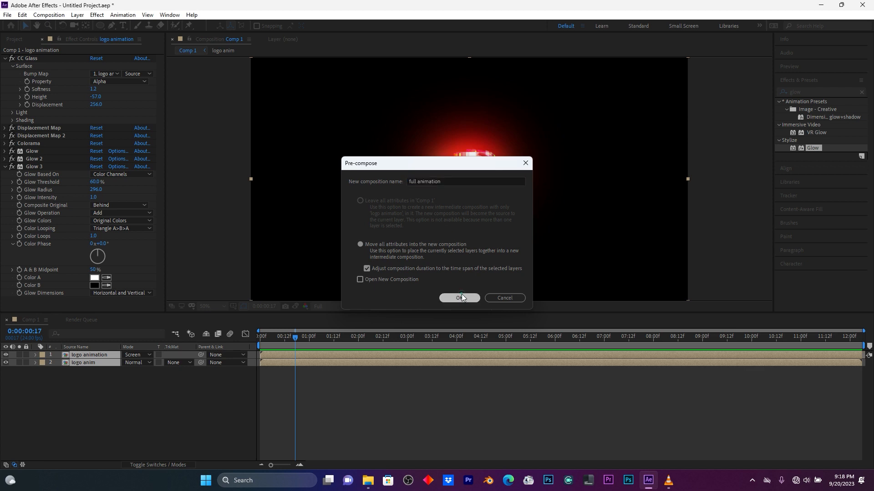
# Create a new 1920 x 1080 px solid layer with the colour 000000 in Comp 1
pyautogui.rightClick(195, 400)
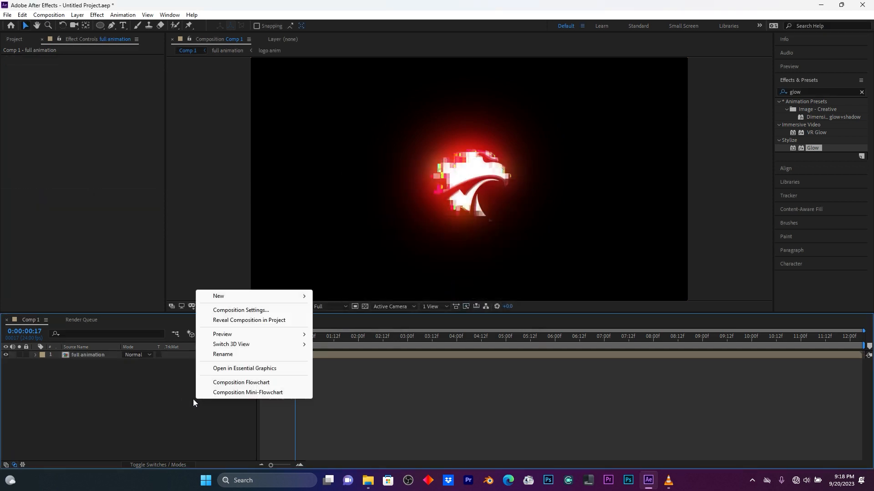
pyautogui.click(226, 296)
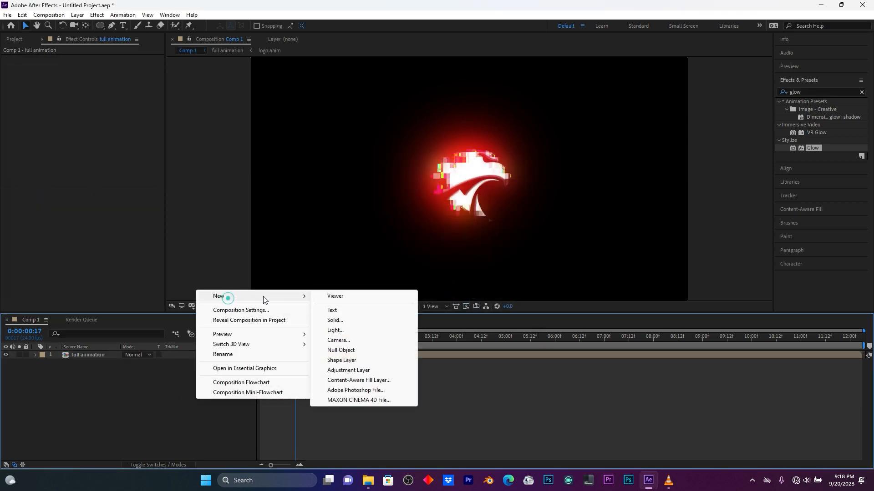
pyautogui.click(370, 322)
pyautogui.click(105, 159)
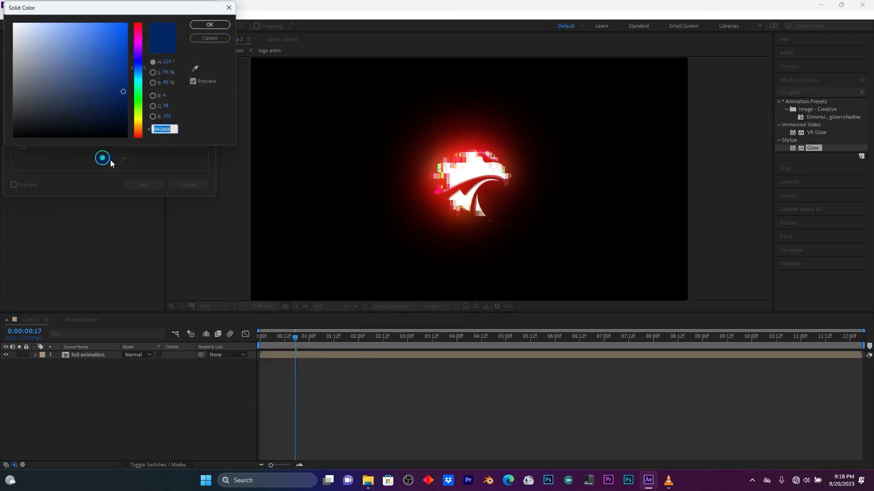
pyautogui.write('000000')
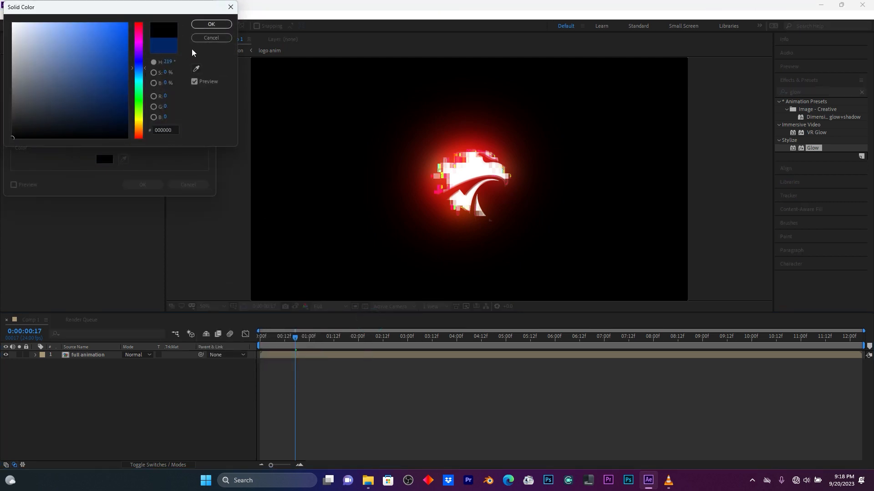
pyautogui.click(220, 26)
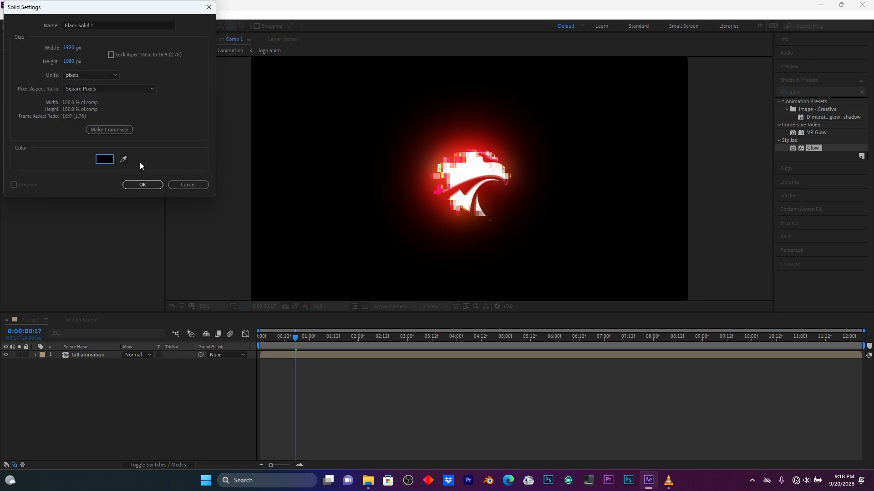
pyautogui.click(154, 186)
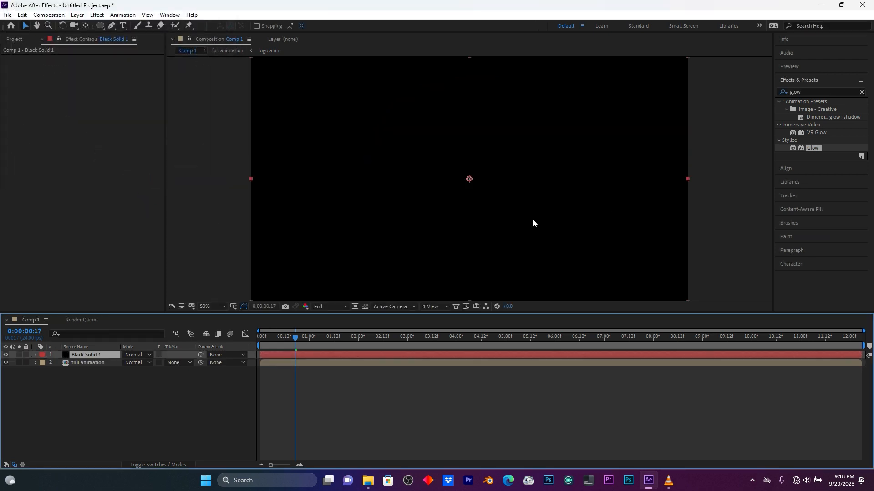
# Apply the Fractal Noise effect, found by searching "fract", to the black solid and make it a 3D layer
pyautogui.moveTo(815, 91); pyautogui.dragTo(742, 97)
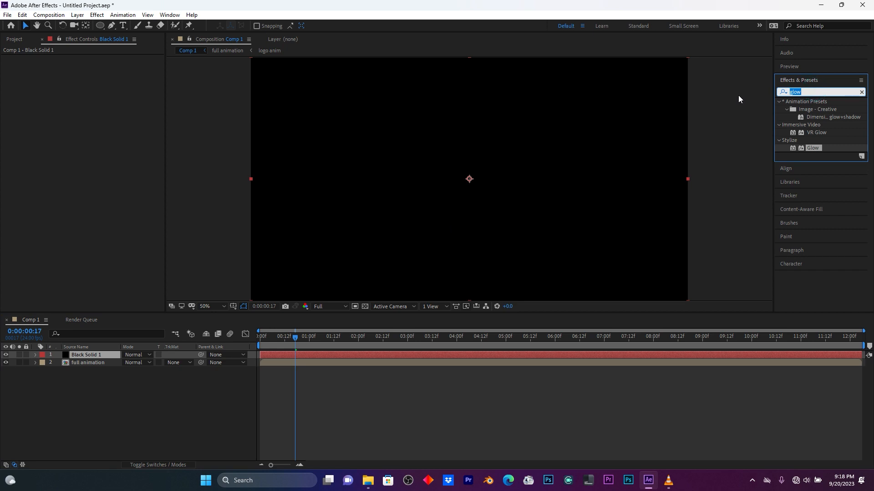
pyautogui.write('f')
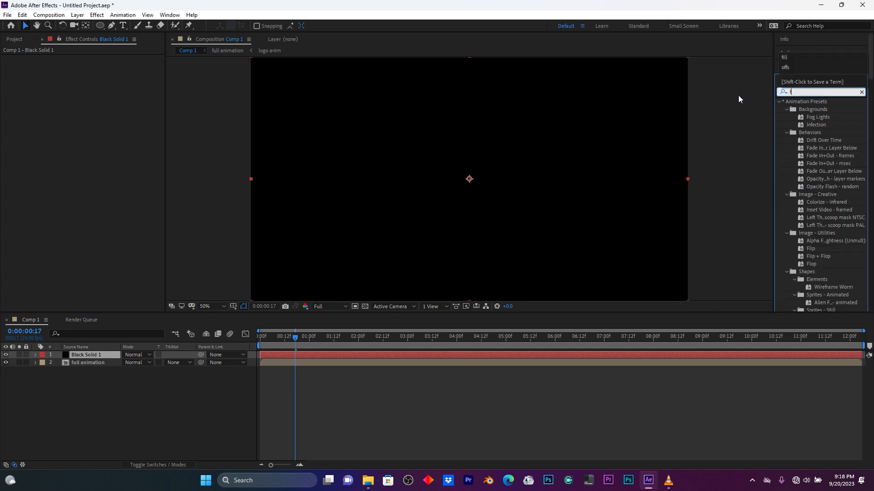
pyautogui.write('ract')
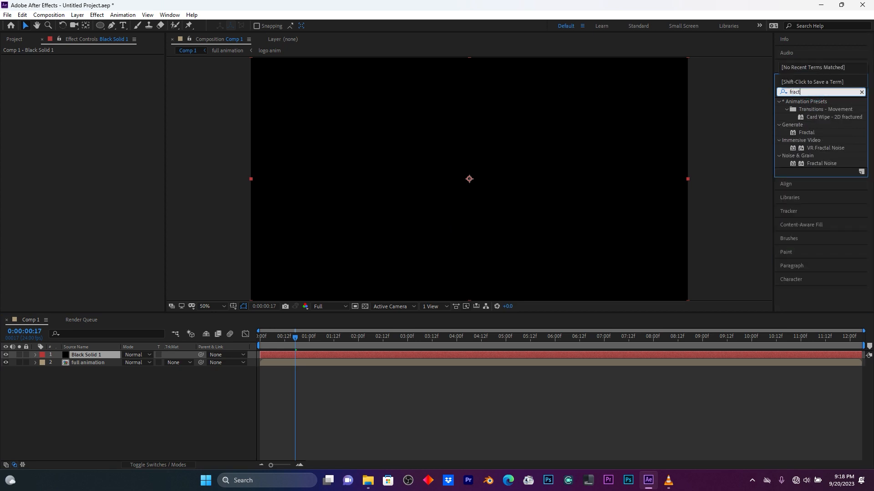
pyautogui.moveTo(797, 171); pyautogui.dragTo(92, 353)
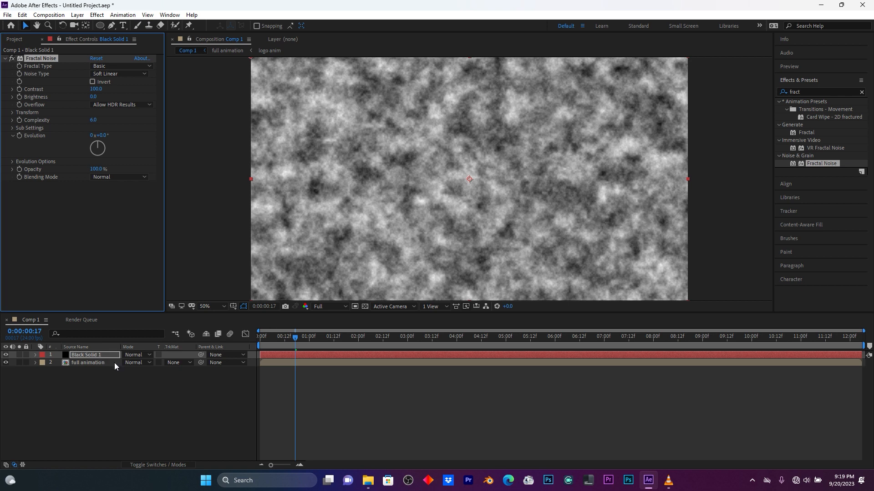
pyautogui.click(176, 464)
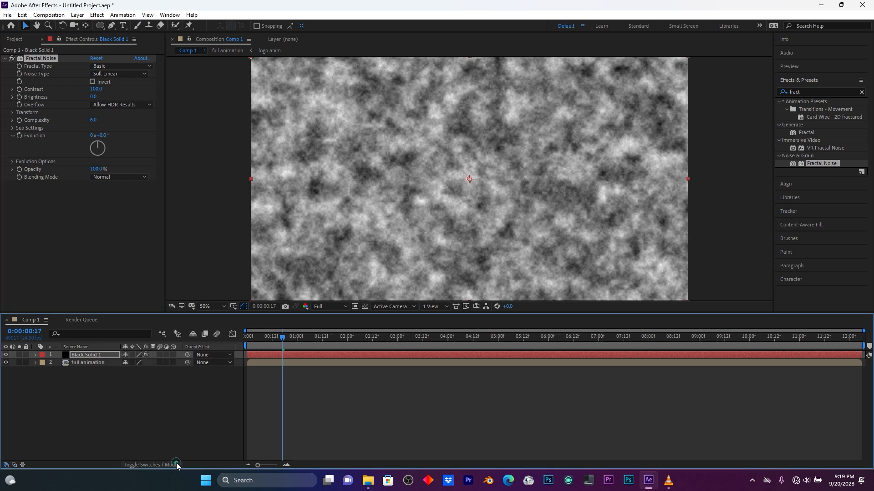
pyautogui.click(174, 355)
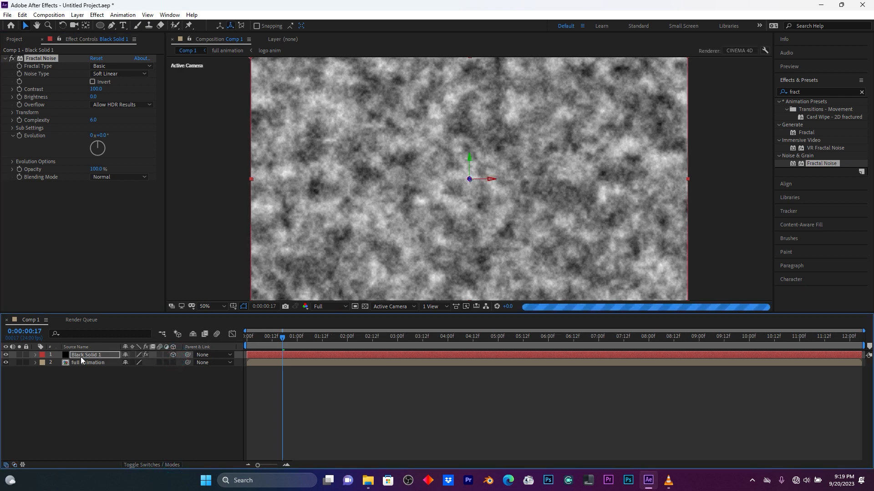
# Tilt the black Fractal Noise solid by setting its X Rotation to -78°
pyautogui.click(35, 355)
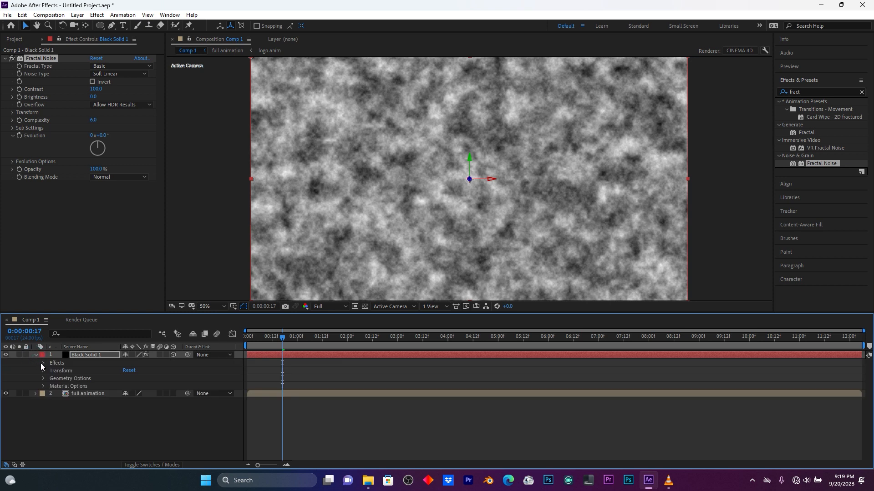
pyautogui.click(42, 363)
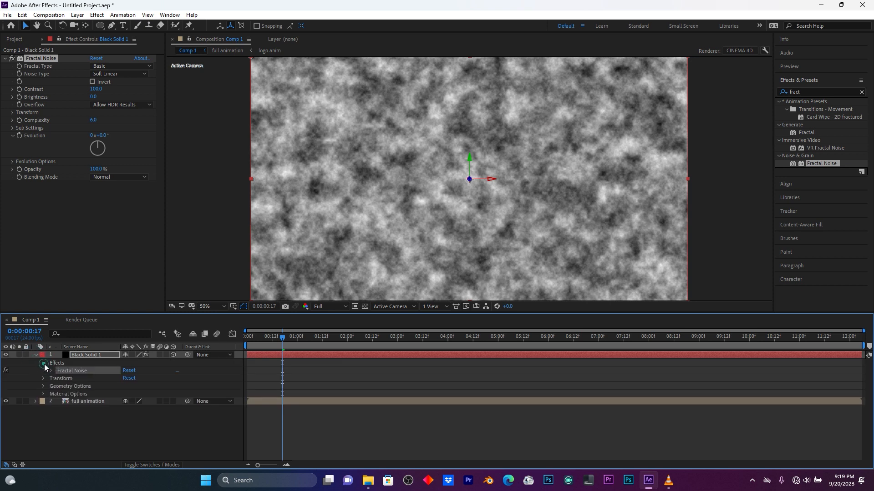
pyautogui.click(51, 370)
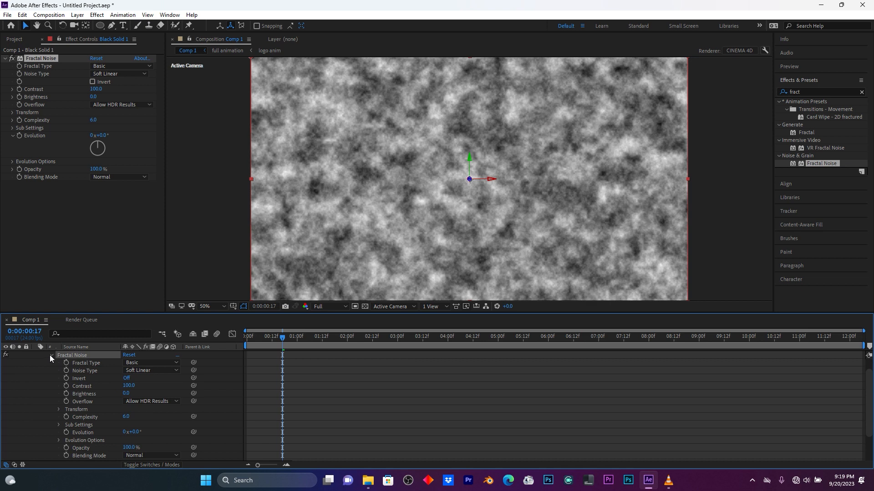
pyautogui.click(51, 355)
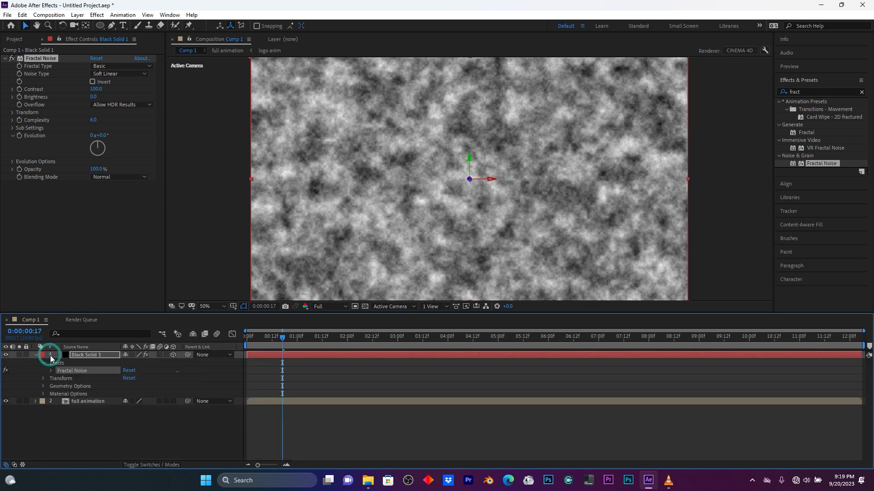
pyautogui.click(42, 378)
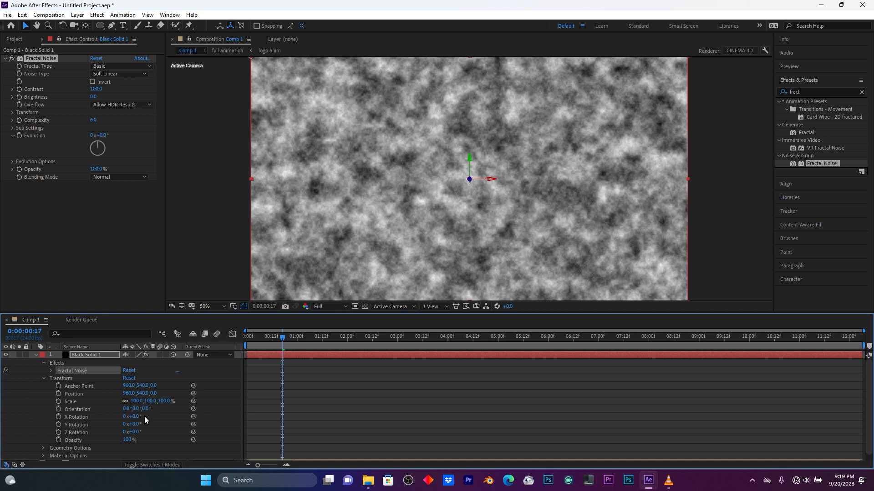
pyautogui.moveTo(137, 416); pyautogui.dragTo(101, 416)
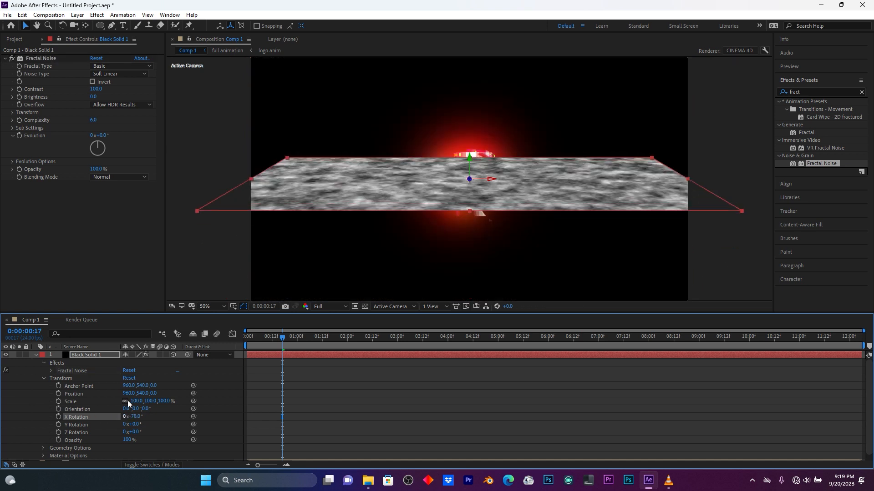
# Lay the noise solid out as a floor below the logo: position 950, 1044.2, scale 183.4, 201.9, 163.2%, X Rotation 90°
pyautogui.moveTo(195, 211); pyautogui.dragTo(143, 222)
pyautogui.moveTo(403, 179); pyautogui.dragTo(401, 294)
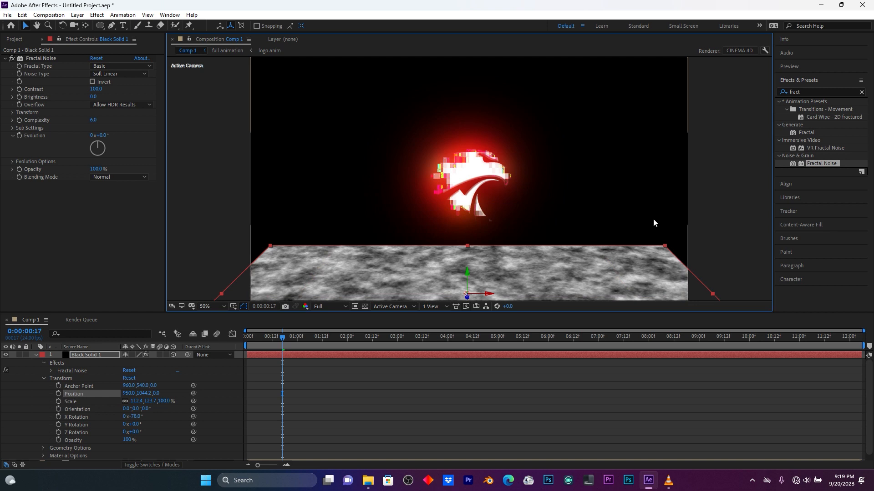
pyautogui.moveTo(136, 401); pyautogui.dragTo(217, 405)
pyautogui.scroll(-1, 381, 245)
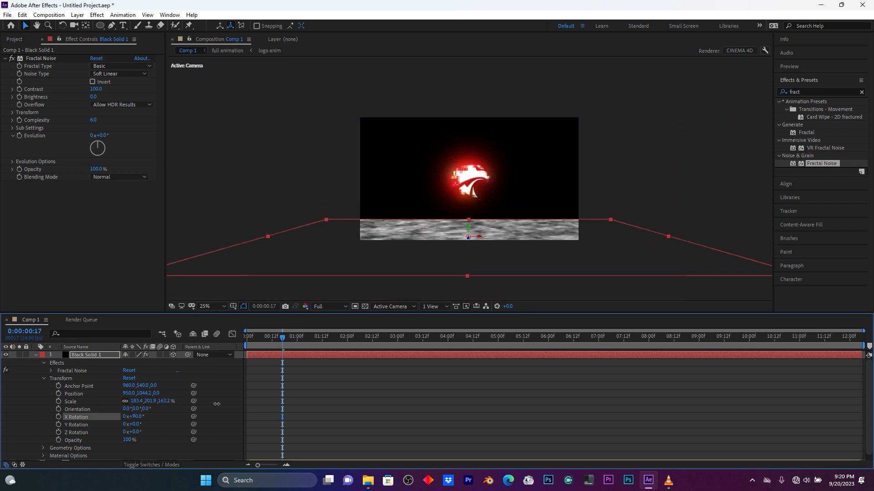
pyautogui.scroll(1, 344, 282)
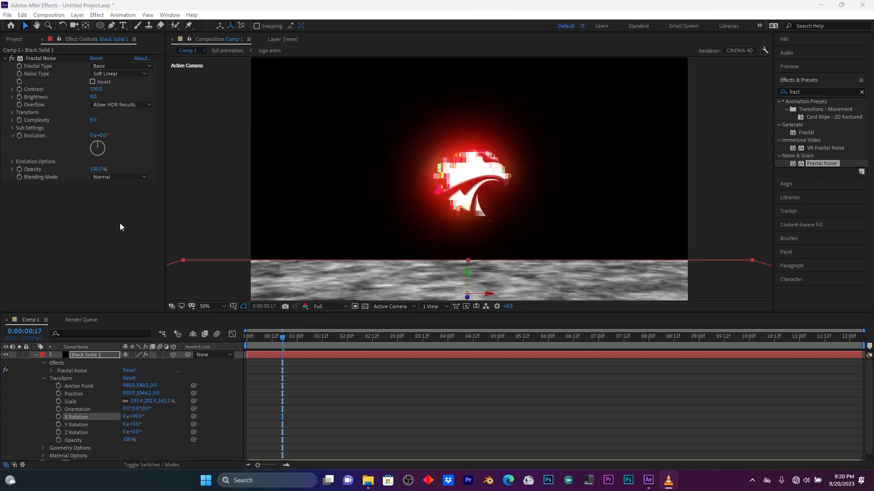
# Change the Fractal Noise to the Block noise type with contrast 245 and brightness -28
pyautogui.click(112, 74)
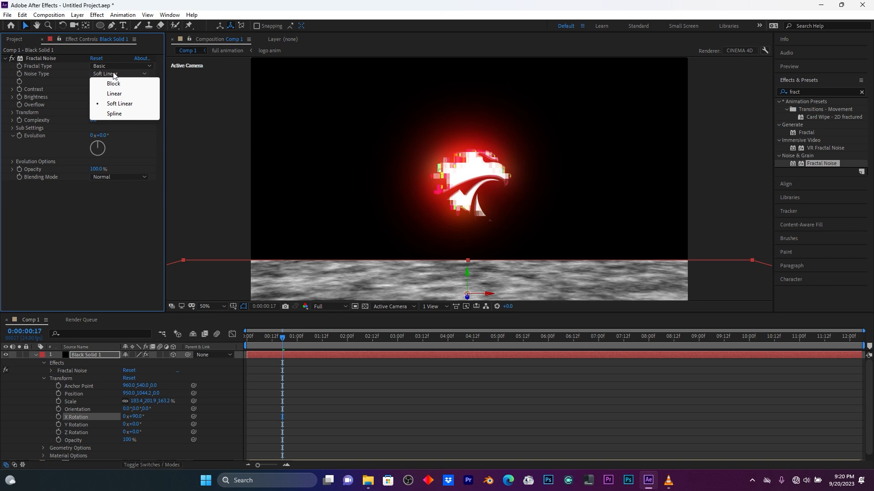
pyautogui.click(114, 84)
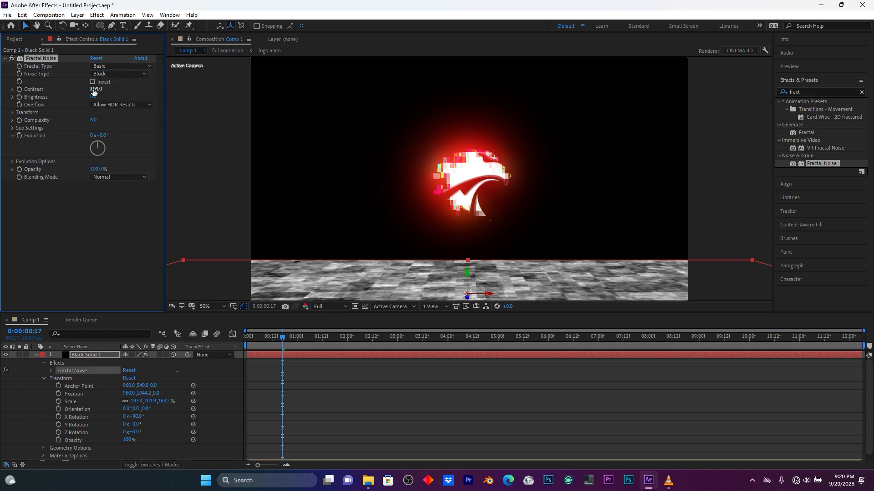
pyautogui.moveTo(94, 89); pyautogui.dragTo(157, 87)
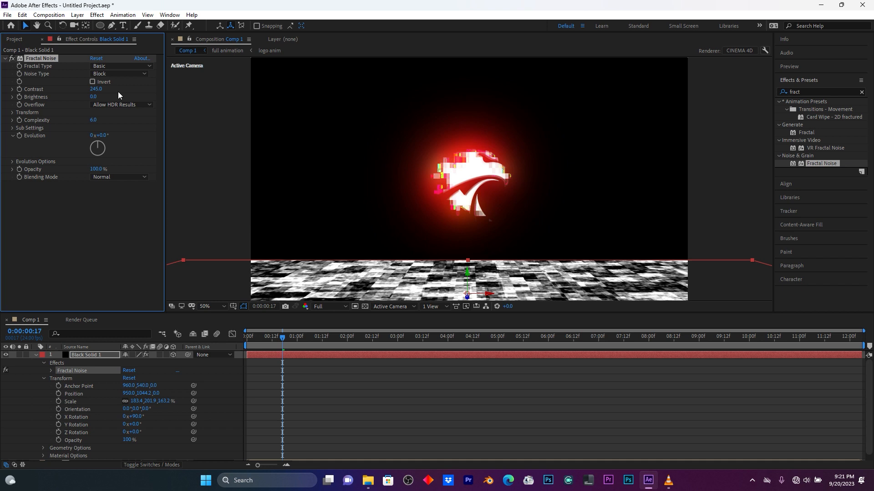
pyautogui.moveTo(94, 97)
pyautogui.mouseDown()
pyautogui.moveTo(69, 97)
pyautogui.moveTo(81, 98)
pyautogui.mouseUp()
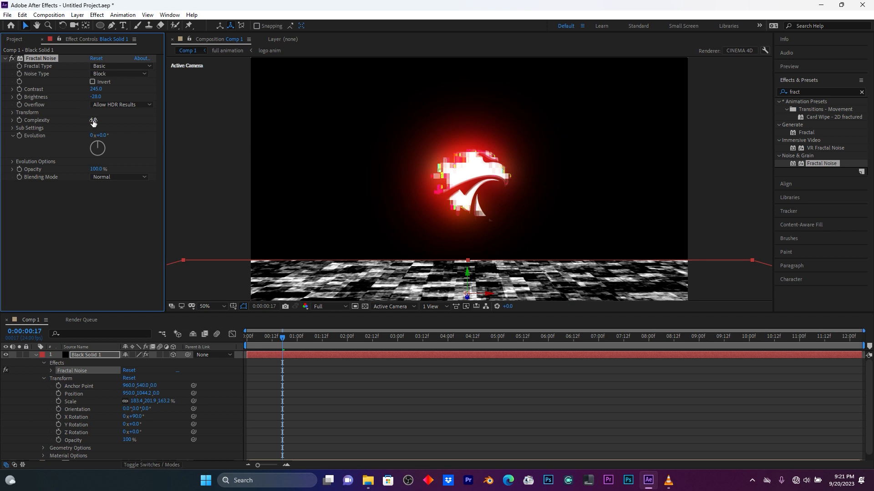
pyautogui.hotkey('alt', 'Tab')
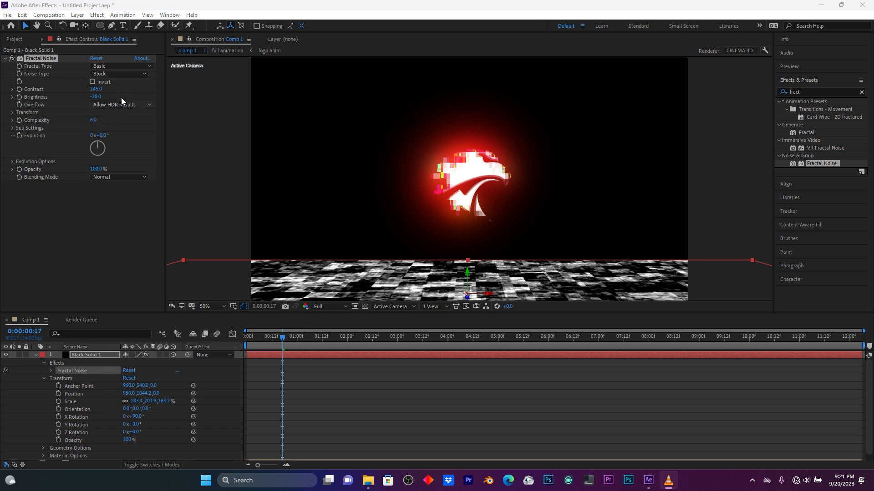
# Pre-compose the black solid into a composition named "floor", moving all attributes into it
pyautogui.click(36, 356)
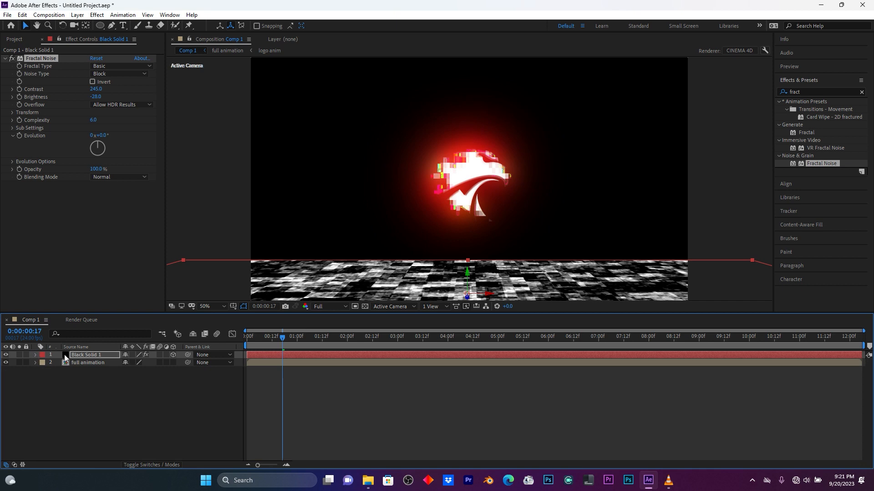
pyautogui.rightClick(83, 358)
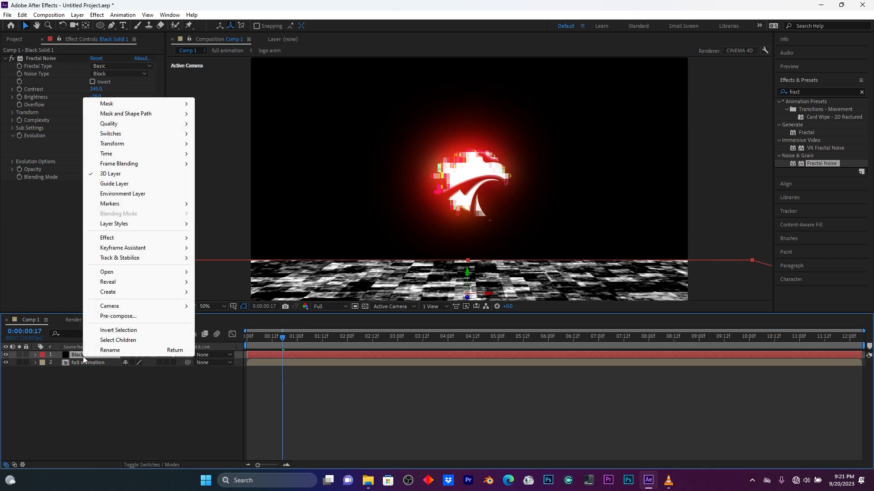
pyautogui.click(114, 315)
pyautogui.click(361, 245)
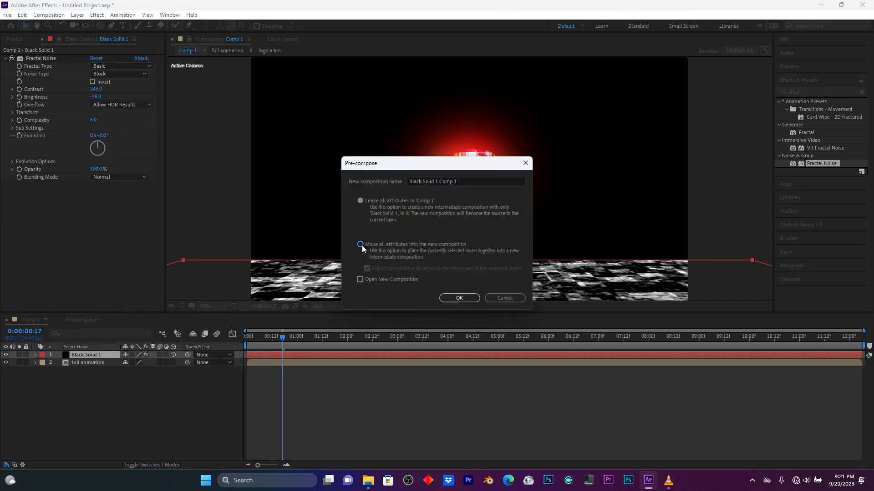
pyautogui.moveTo(462, 181); pyautogui.dragTo(308, 181)
pyautogui.write('f')
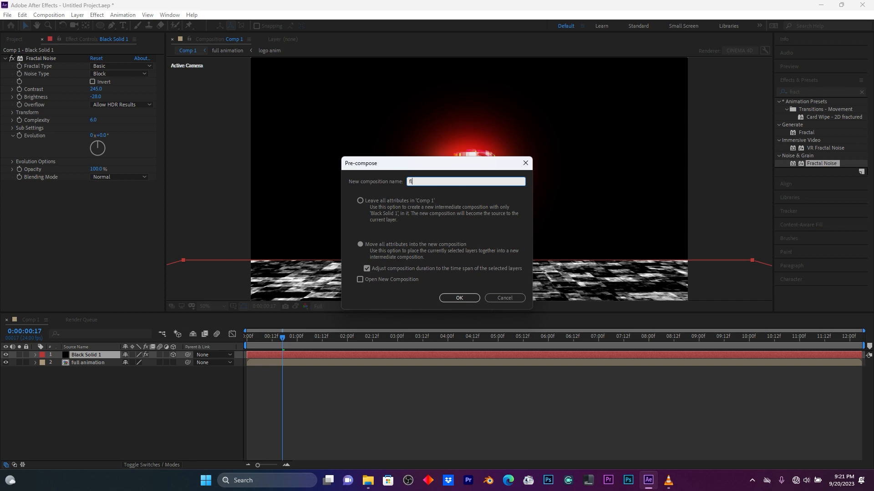
pyautogui.write('loor')
pyautogui.click(459, 298)
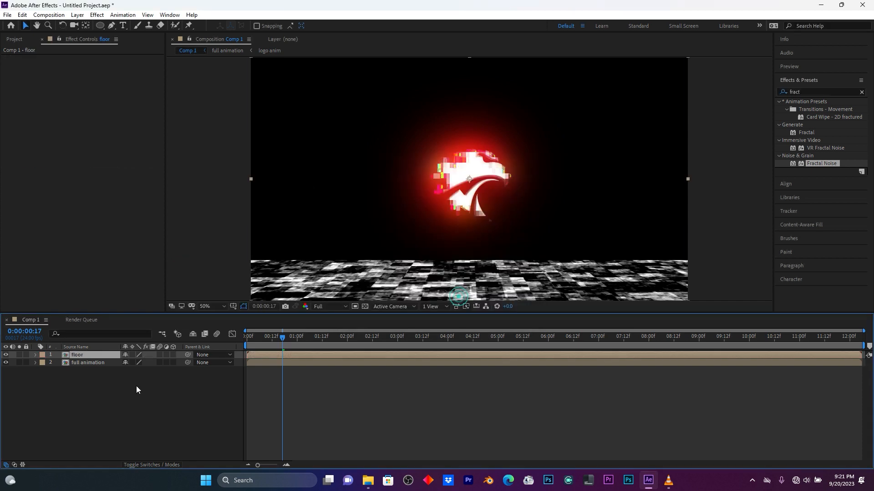
# Place the floor layer beneath the full animation layer and duplicate full animation
pyautogui.moveTo(86, 355); pyautogui.dragTo(86, 377)
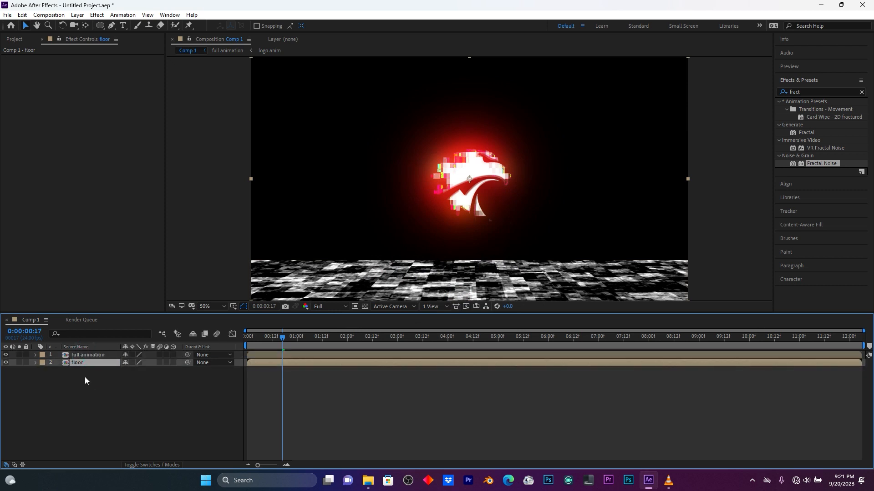
pyautogui.click(89, 356)
pyautogui.click(89, 355)
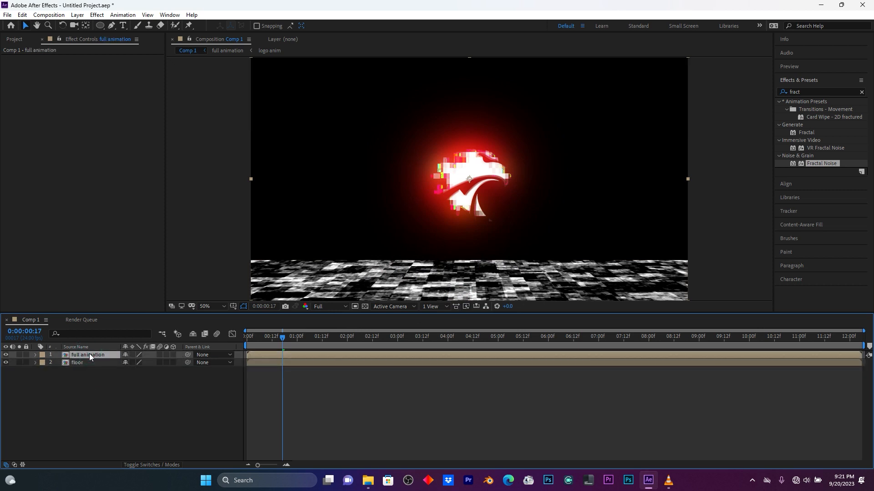
pyautogui.hotkey('ctrl', 'd')
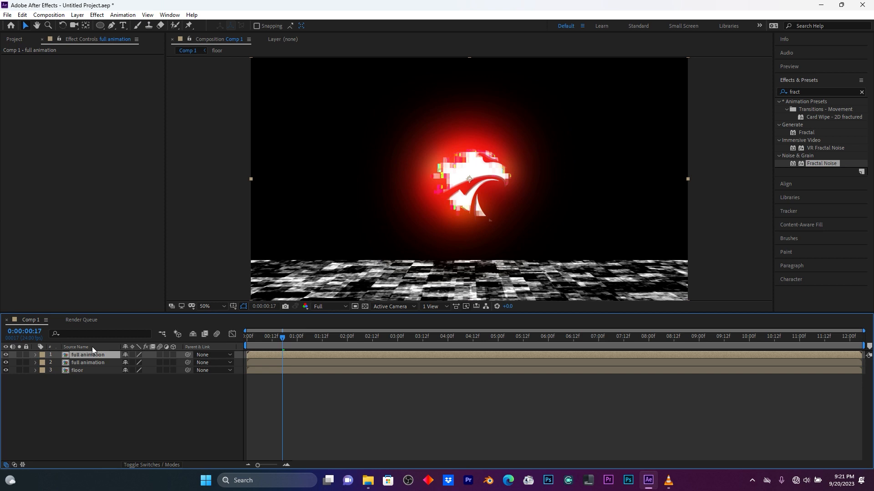
# Rename the lower full animation copy as "reflection"
pyautogui.click(88, 363)
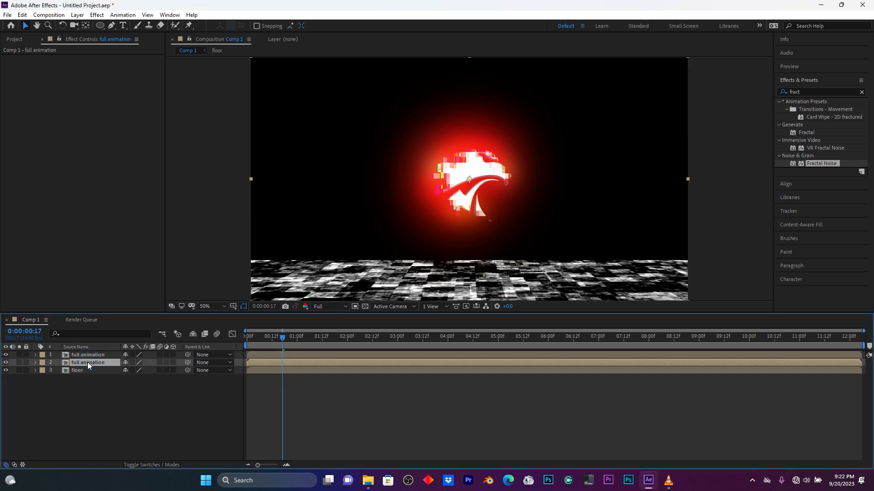
pyautogui.rightClick(88, 362)
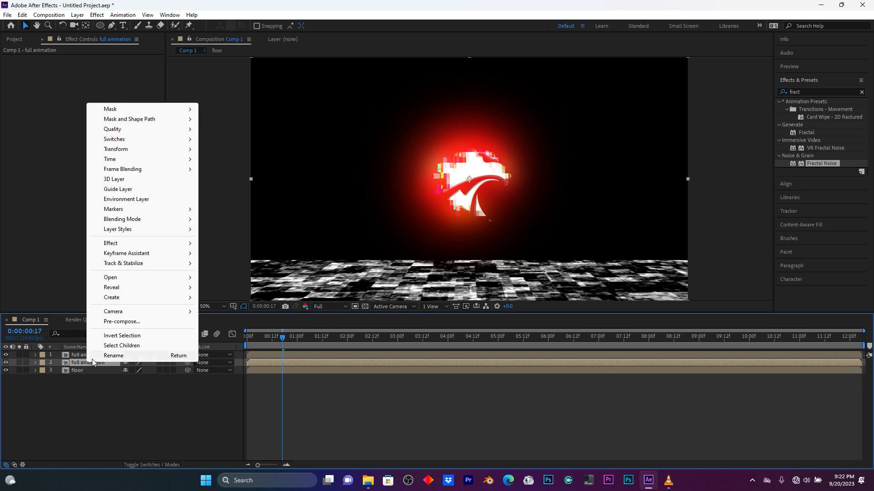
pyautogui.click(92, 358)
pyautogui.write('reflection')
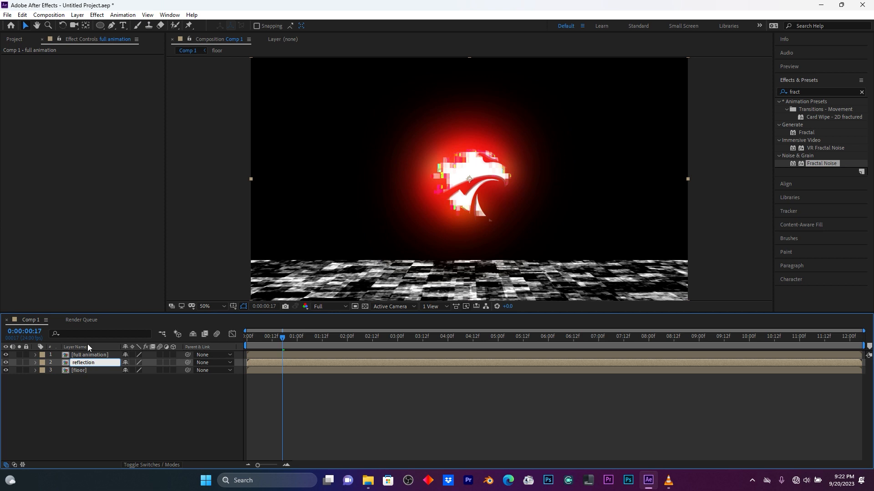
pyautogui.press('Return')
pyautogui.click(118, 413)
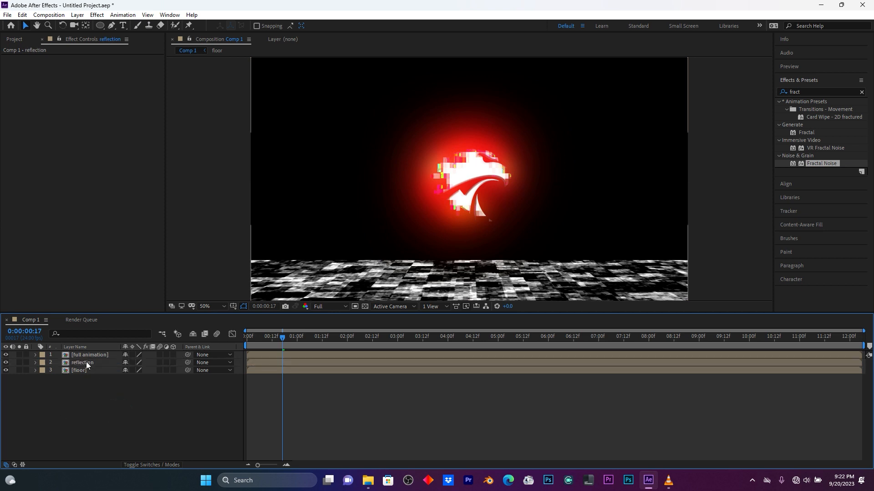
# Flip the reflection layer vertically and move it down onto the floor at position 948, 952
pyautogui.rightClick(87, 363)
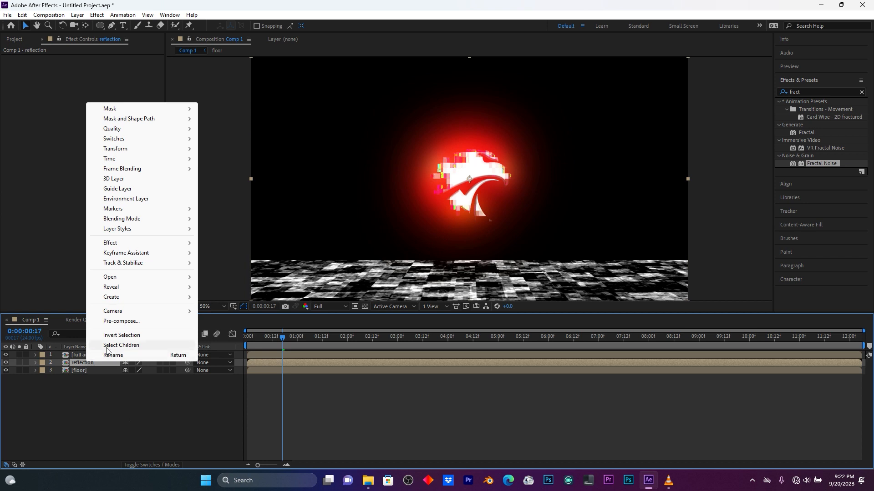
pyautogui.click(158, 152)
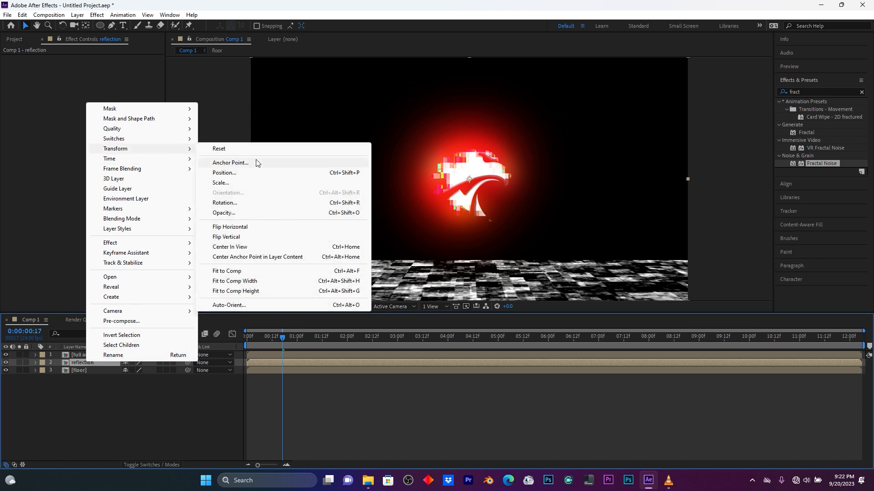
pyautogui.click(258, 237)
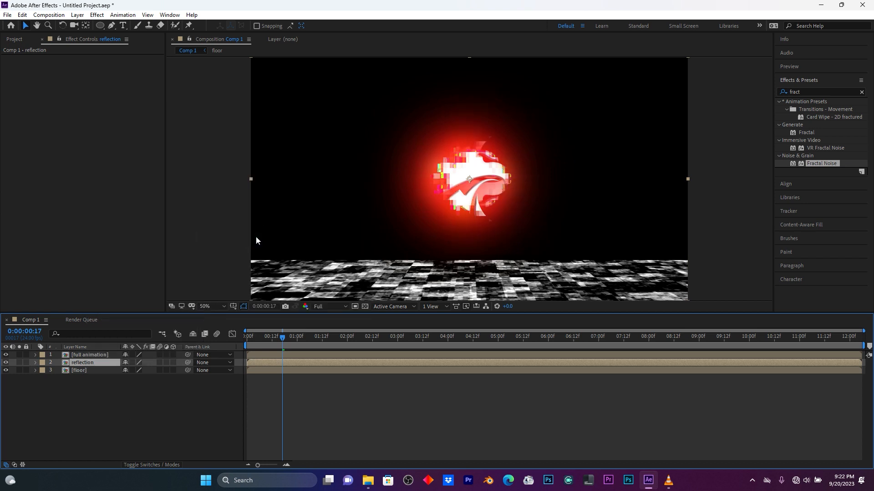
pyautogui.moveTo(406, 206); pyautogui.dragTo(404, 299)
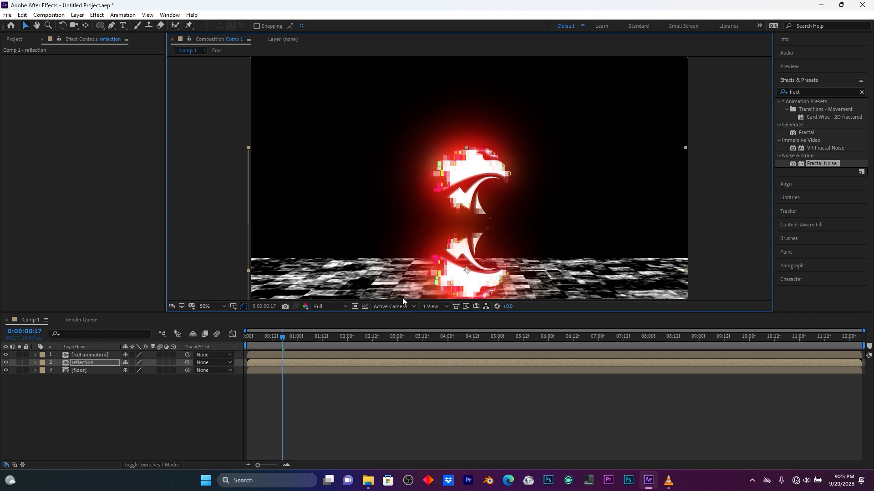
pyautogui.press('s')
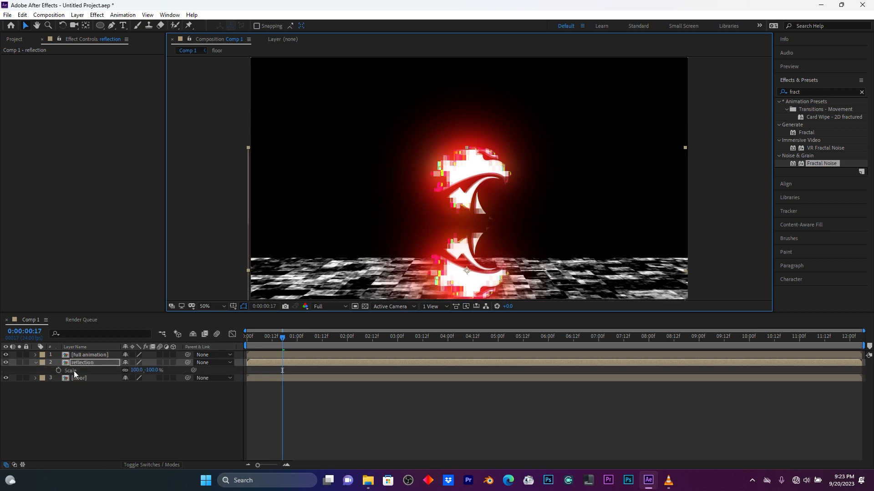
pyautogui.moveTo(139, 371); pyautogui.dragTo(135, 371)
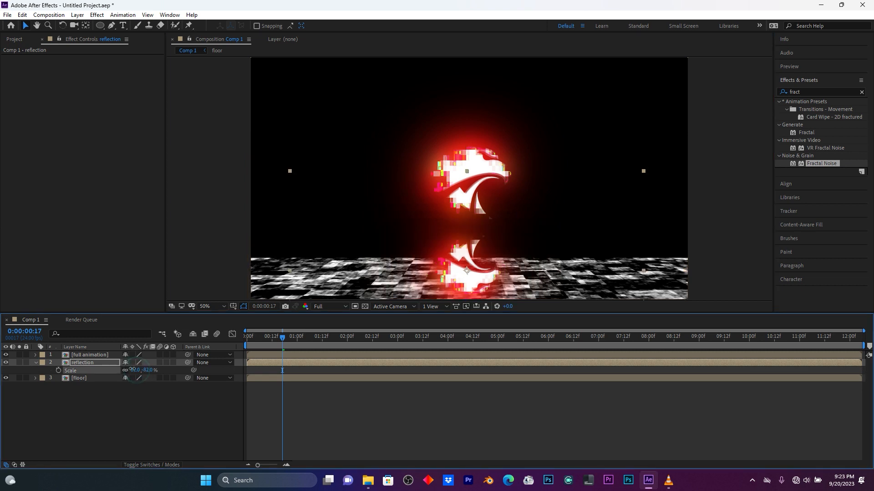
pyautogui.hotkey('ctrl', 'z')
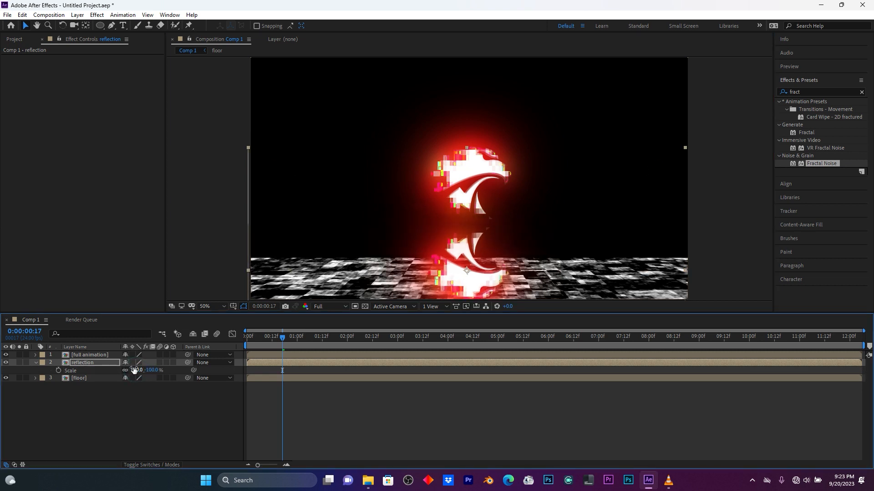
# Set the reflection layer's opacity to 71%
pyautogui.click(35, 362)
pyautogui.click(35, 363)
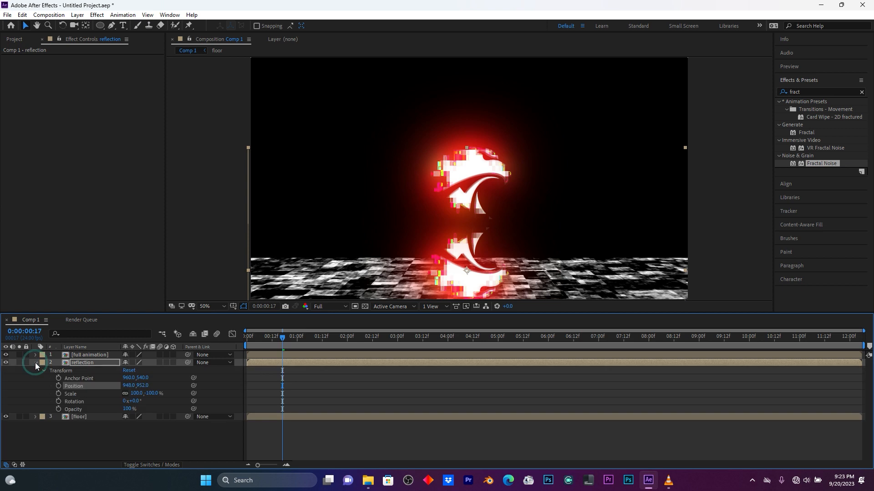
pyautogui.moveTo(136, 409); pyautogui.dragTo(119, 408)
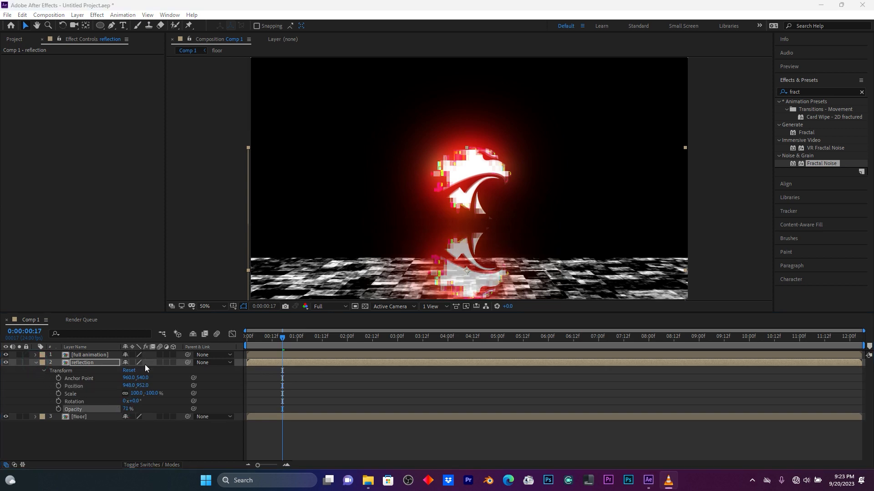
pyautogui.moveTo(152, 393)
pyautogui.mouseDown()
pyautogui.moveTo(141, 393)
pyautogui.moveTo(162, 393)
pyautogui.mouseUp()
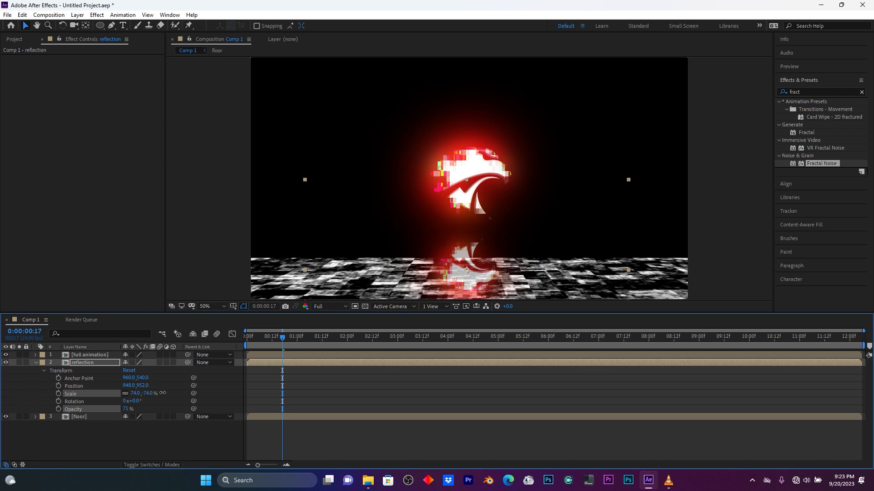
pyautogui.moveTo(162, 393); pyautogui.dragTo(163, 393)
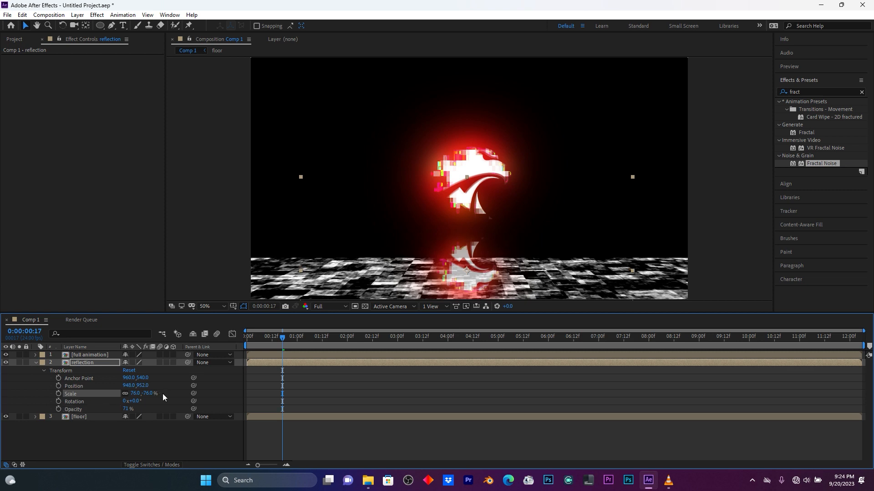
pyautogui.hotkey('ctrl', 'z')
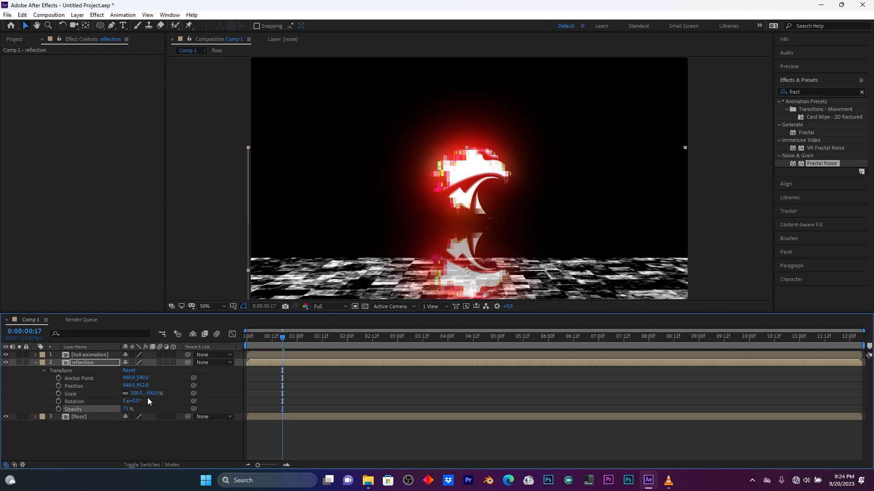
# Unlink the reflection layer's scale, squash its height to -50%, and reposition it on the floor at about 962, 1002
pyautogui.click(125, 395)
pyautogui.moveTo(151, 394); pyautogui.dragTo(172, 394)
pyautogui.moveTo(528, 277); pyautogui.dragTo(537, 289)
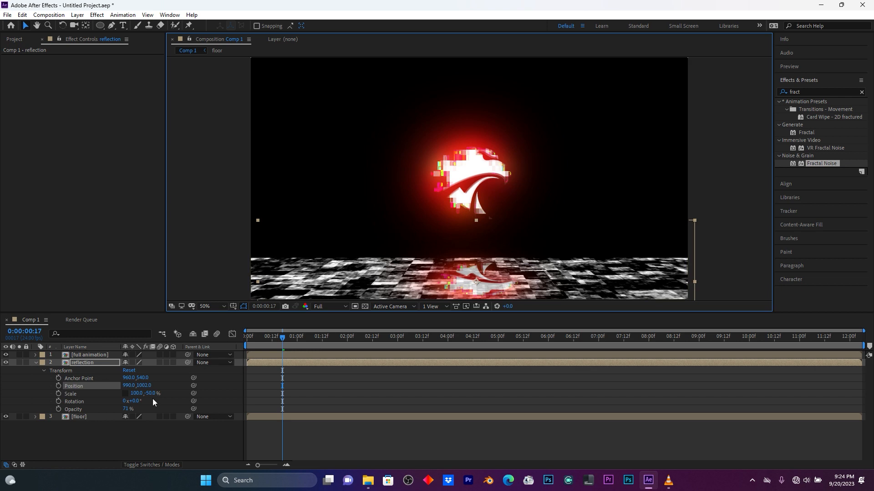
pyautogui.moveTo(516, 285); pyautogui.dragTo(512, 287)
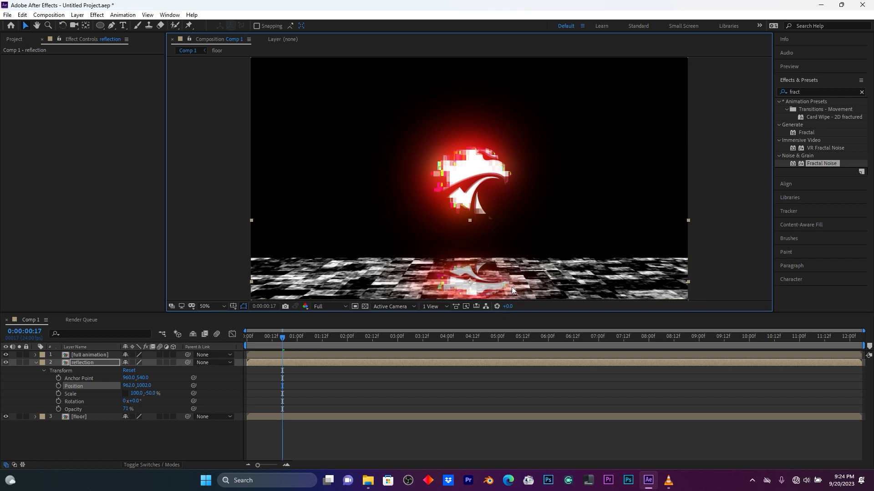
# Collapse the reflection layer's properties and add an adjustment layer directly above it
pyautogui.click(35, 363)
pyautogui.rightClick(86, 395)
pyautogui.moveTo(147, 293)
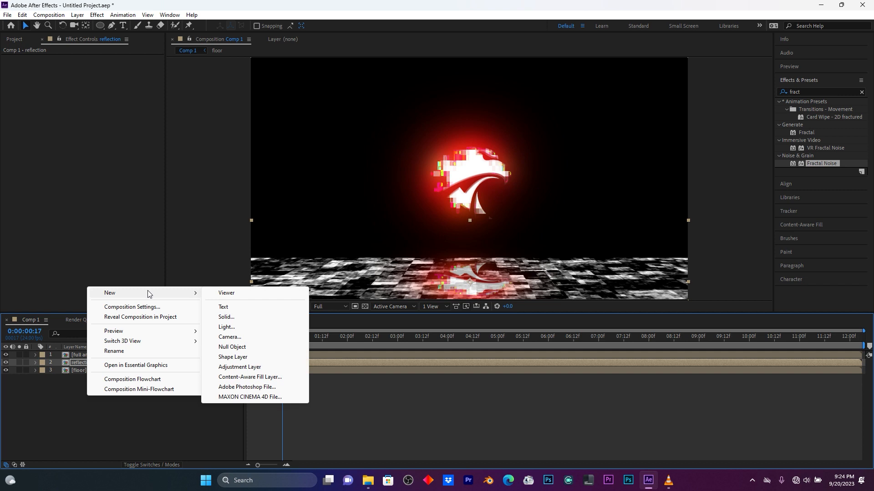
pyautogui.click(250, 366)
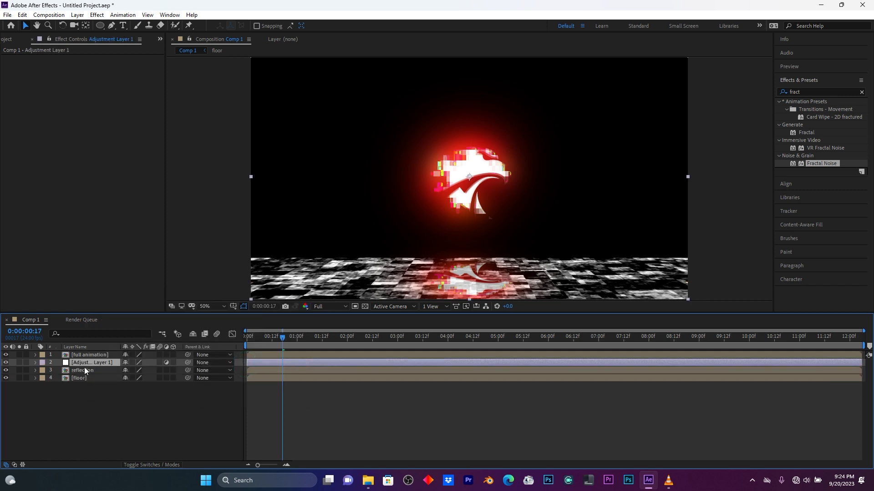
# Find the Compound Blur effect and apply it to the adjustment layer
pyautogui.click(813, 92)
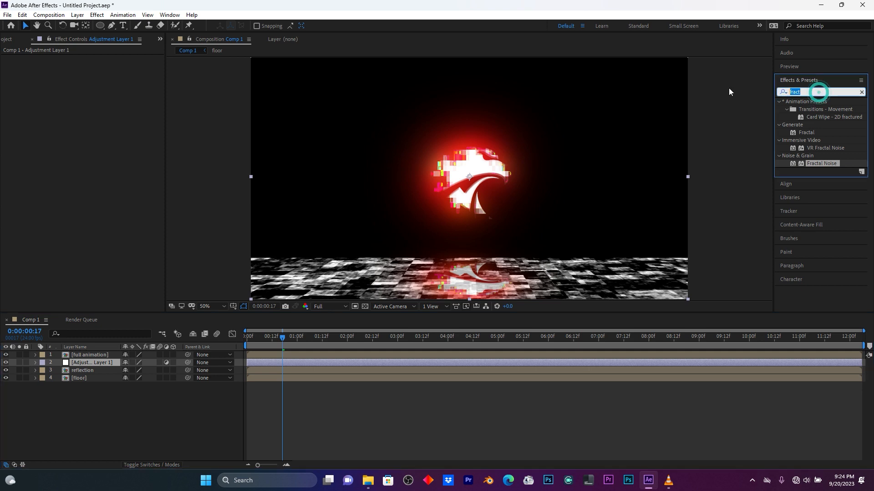
pyautogui.write('comp')
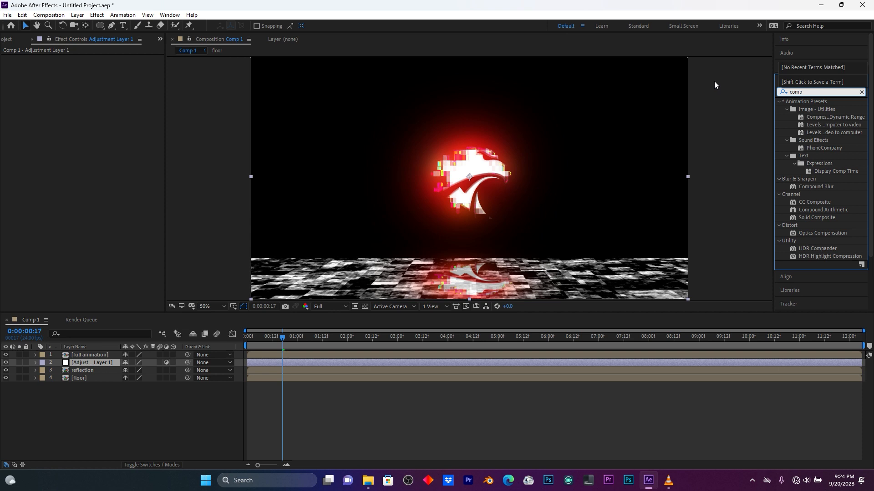
pyautogui.write('ou')
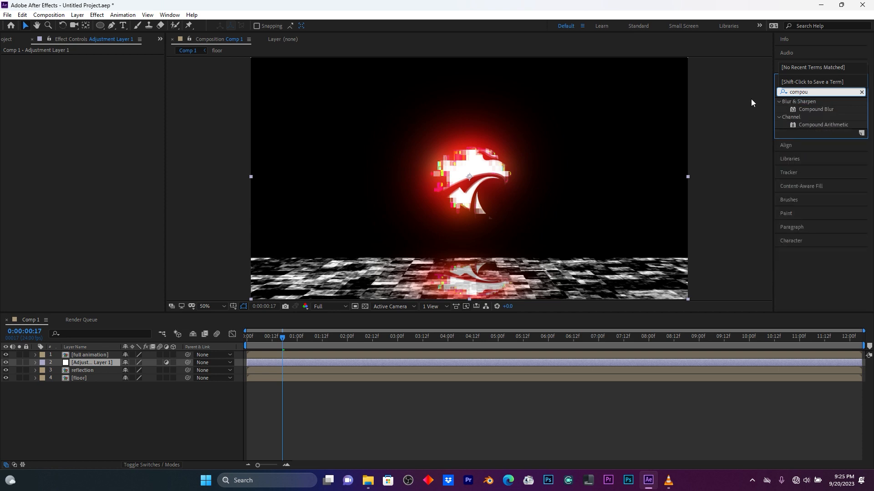
pyautogui.moveTo(820, 110); pyautogui.dragTo(103, 361)
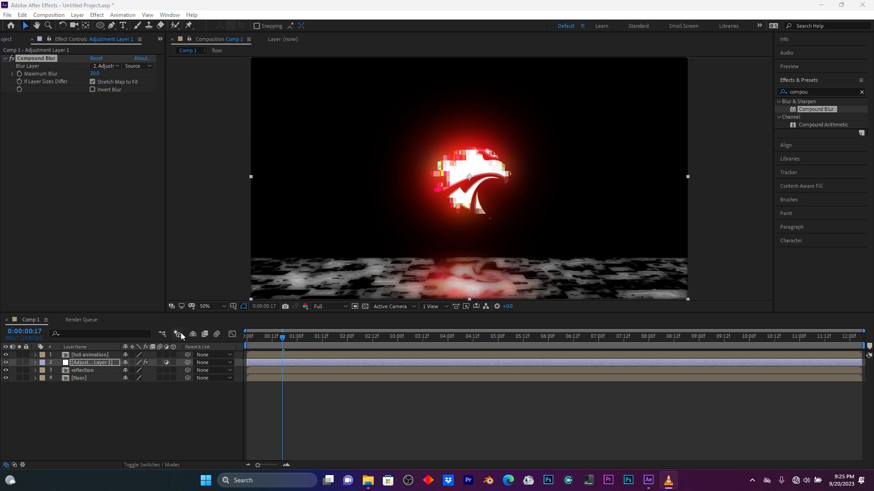
# Set Compound Blur to use the floor as its blur layer, with a maximum blur of 100
pyautogui.click(105, 66)
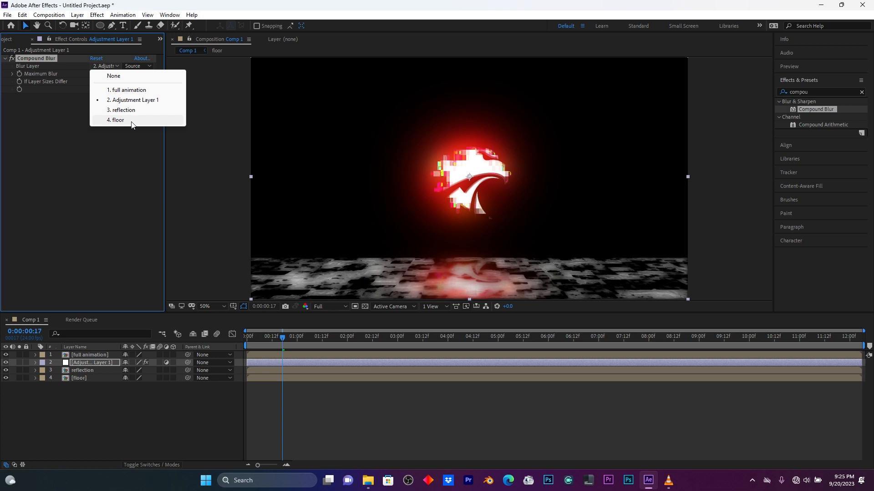
pyautogui.click(118, 120)
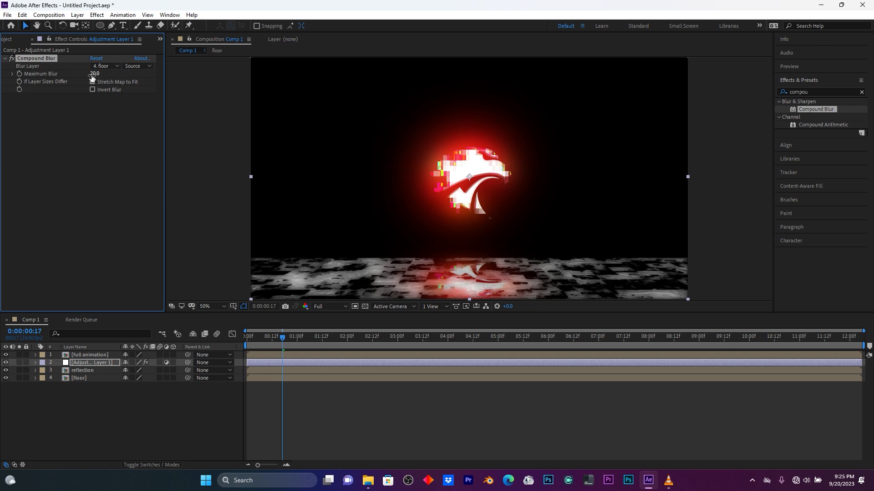
pyautogui.moveTo(93, 74); pyautogui.dragTo(127, 74)
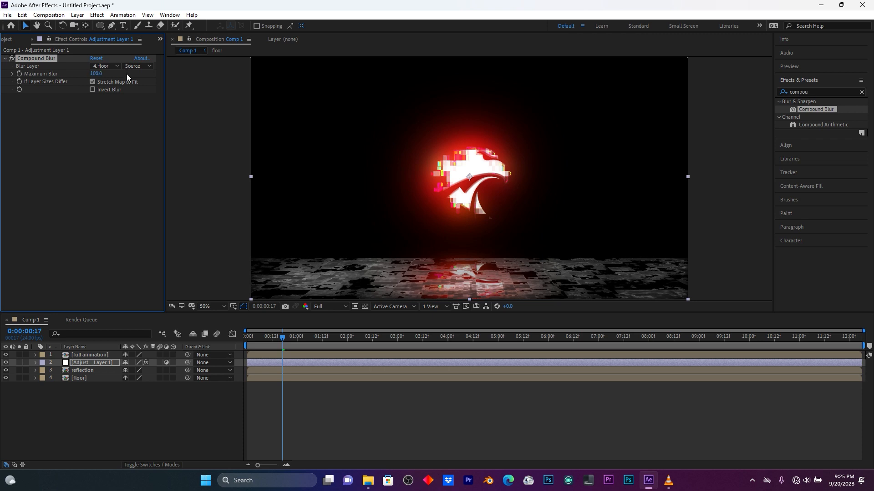
# Find the CC Glass effect and add it below Compound Blur on the adjustment layer
pyautogui.click(817, 92)
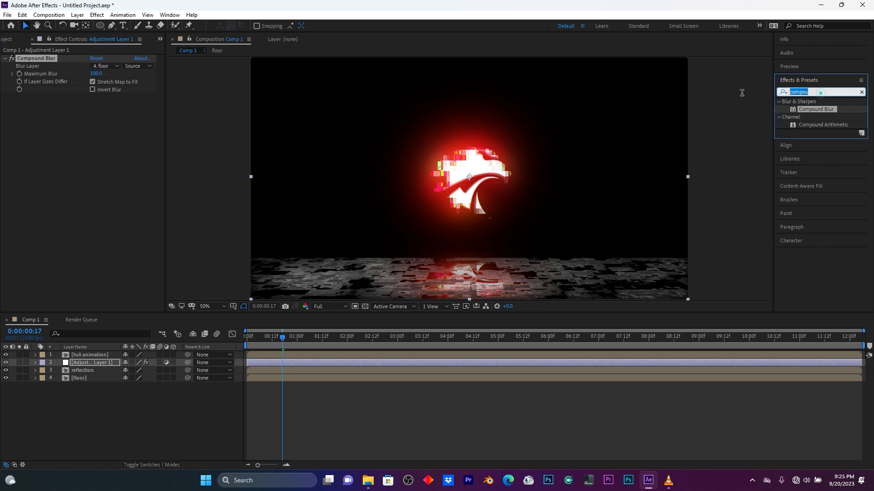
pyautogui.write('cc glass')
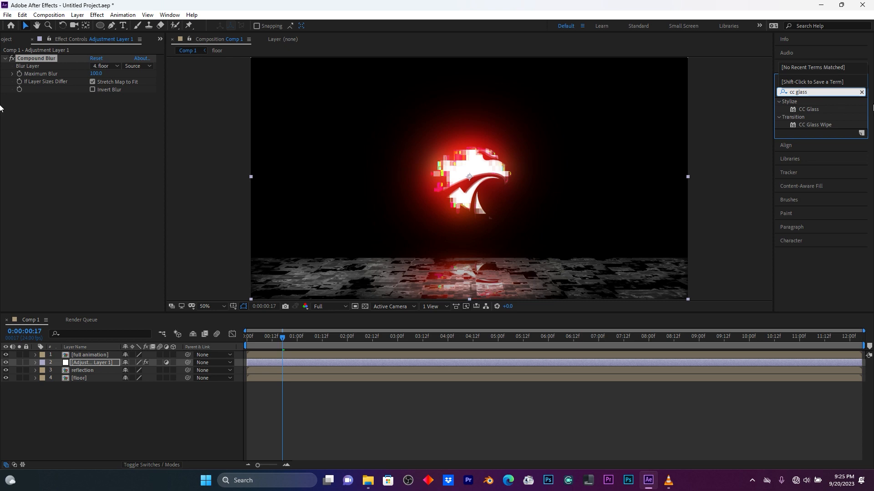
pyautogui.click(815, 111)
pyautogui.moveTo(815, 111); pyautogui.dragTo(75, 180)
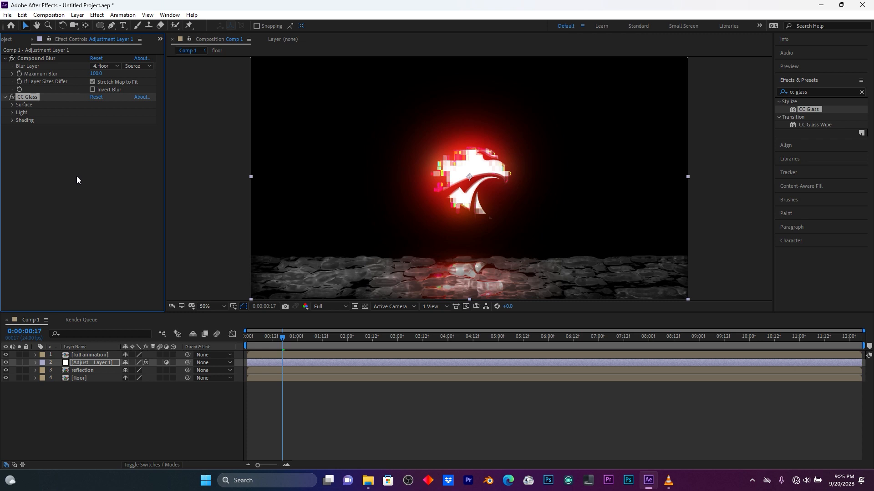
# Set CC Glass's bump map to the floor layer, with softness 0, height 14 and displacement 55
pyautogui.click(12, 105)
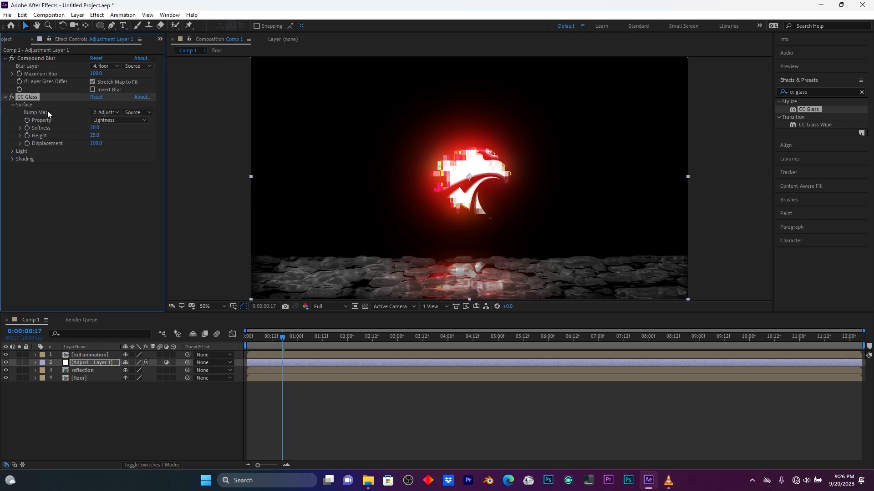
pyautogui.click(102, 112)
pyautogui.click(113, 172)
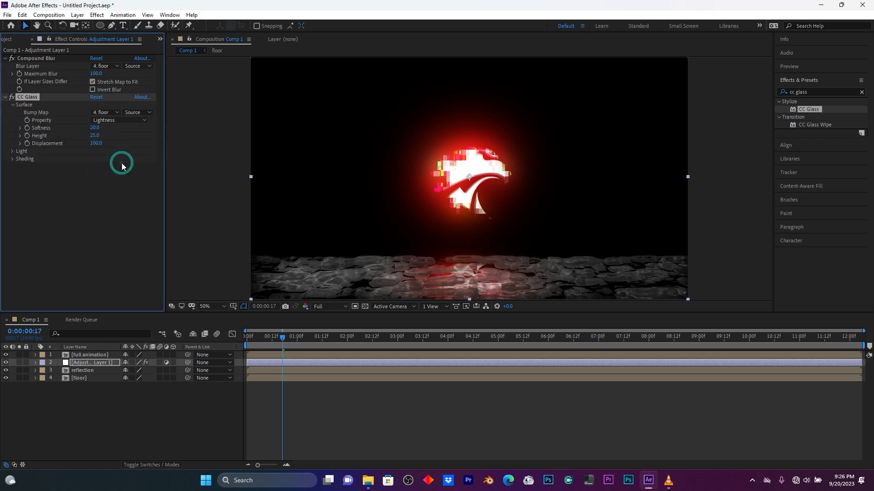
pyautogui.click(91, 128)
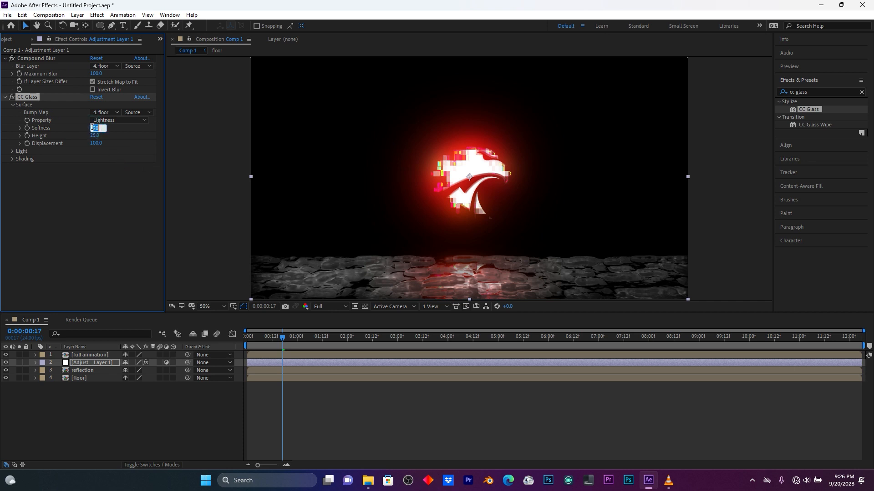
pyautogui.write('0')
pyautogui.press('Return')
pyautogui.moveTo(94, 136); pyautogui.dragTo(81, 148)
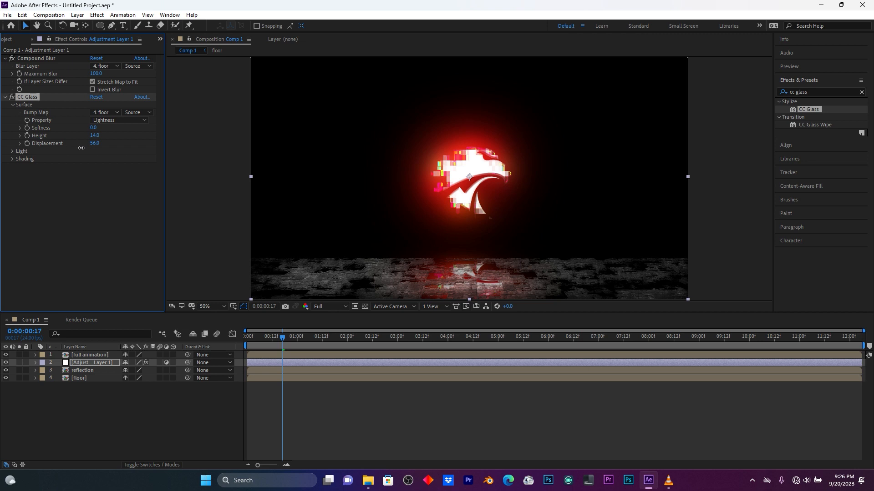
pyautogui.click(93, 177)
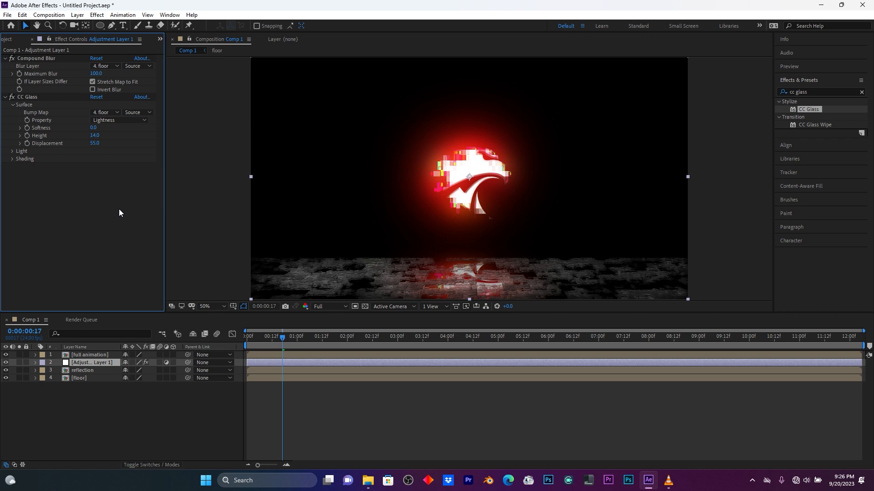
pyautogui.click(110, 244)
# Play back the logo reveal from the start to check the reflection on the textured floor
pyautogui.moveTo(285, 338); pyautogui.dragTo(249, 338)
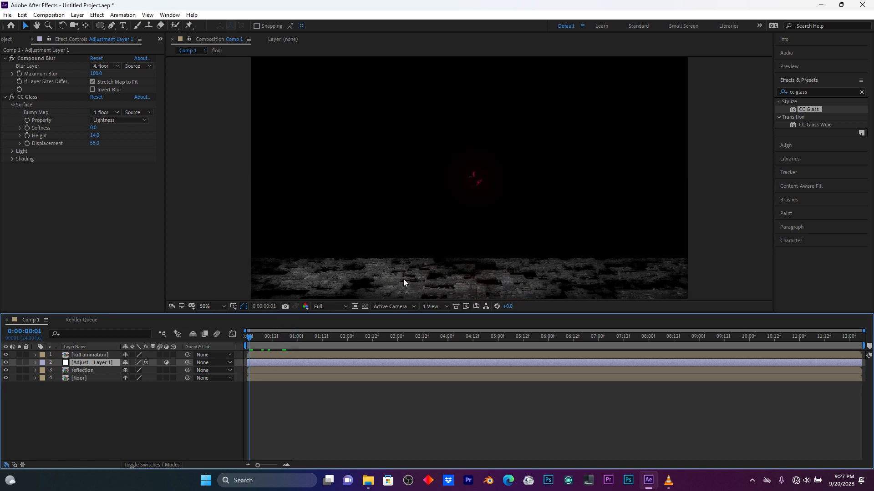
pyautogui.press('space')
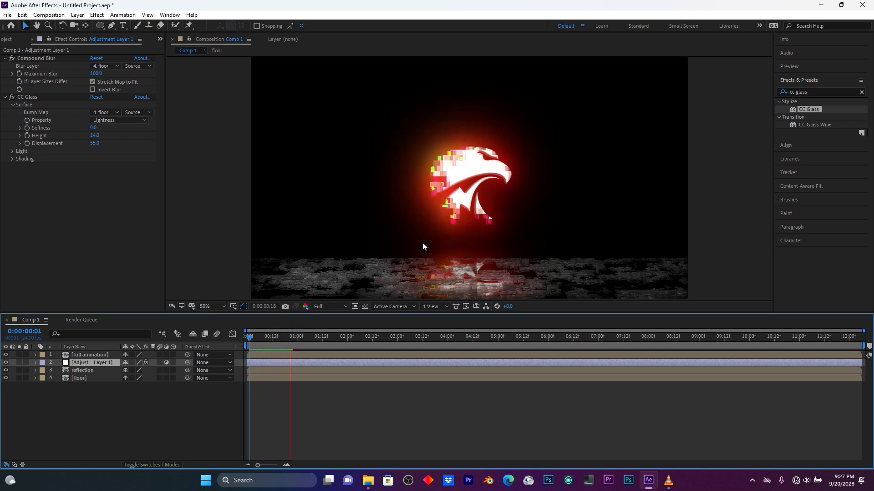
pyautogui.press('space')
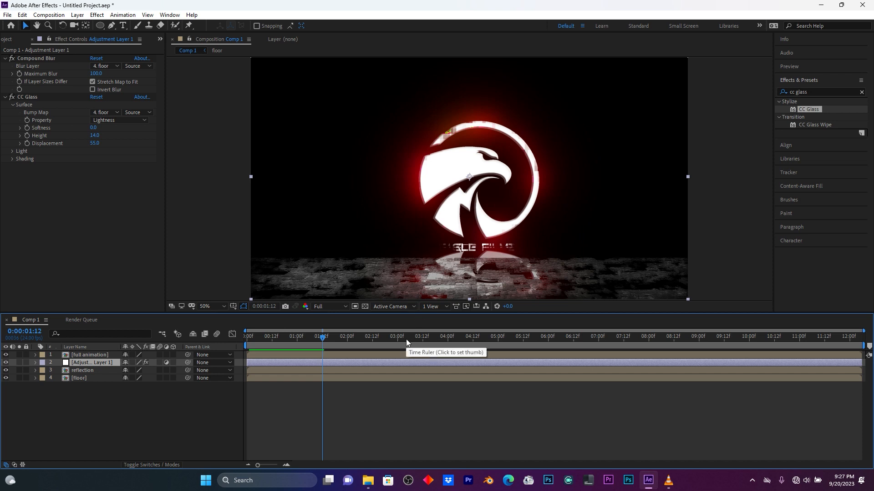
pyautogui.press('space')
pyautogui.press('space')
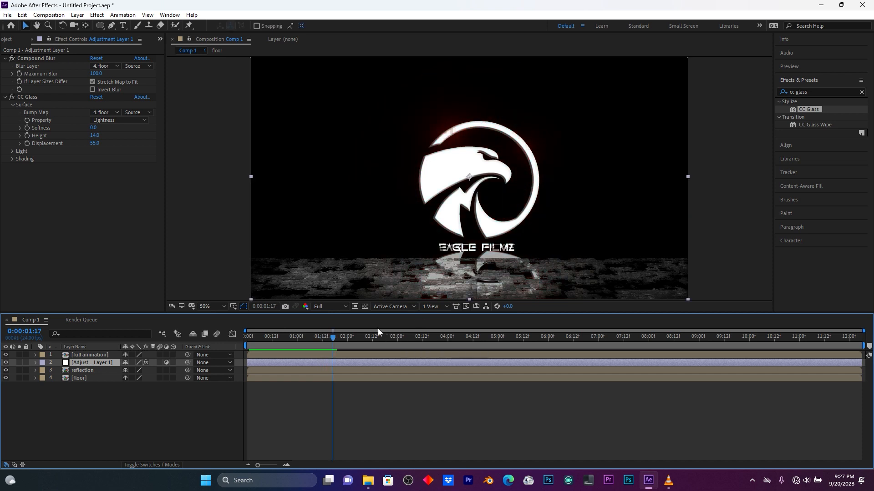
# At 0:00:01:00, move the reflection layer lower on the floor to about 980, 1044, briefly hiding the floor to check alignment
pyautogui.moveTo(331, 337); pyautogui.dragTo(297, 337)
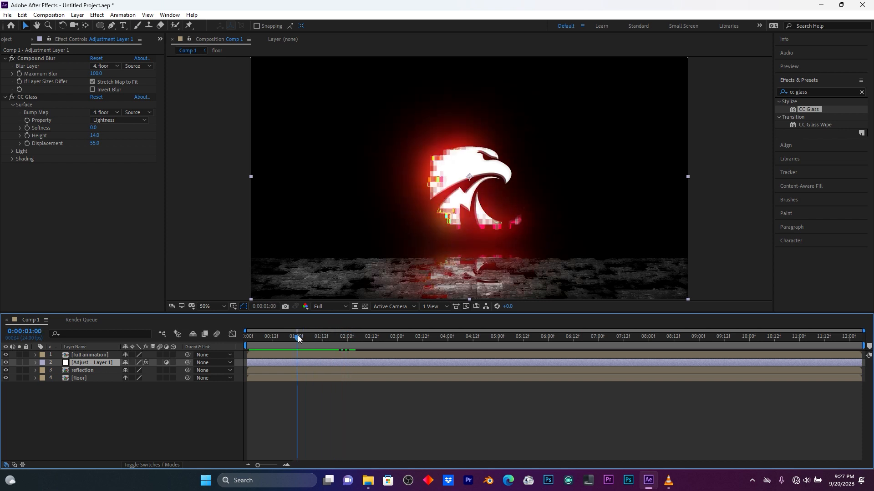
pyautogui.click(35, 371)
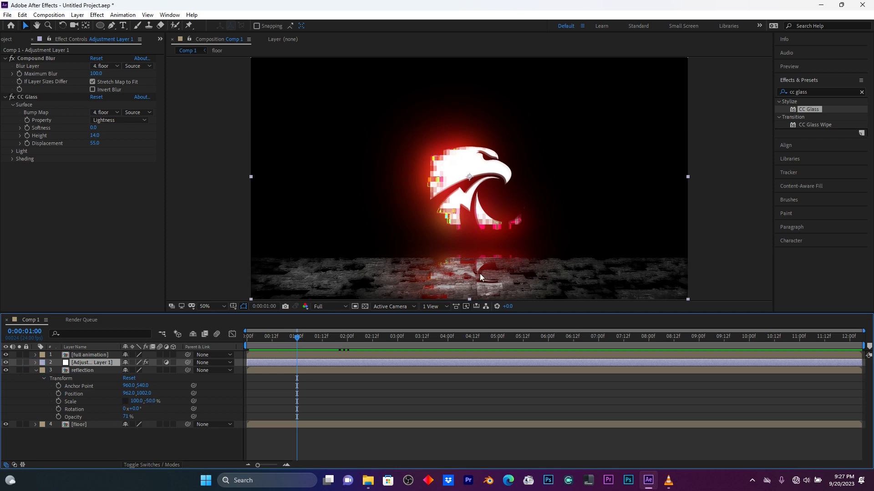
pyautogui.click(397, 275)
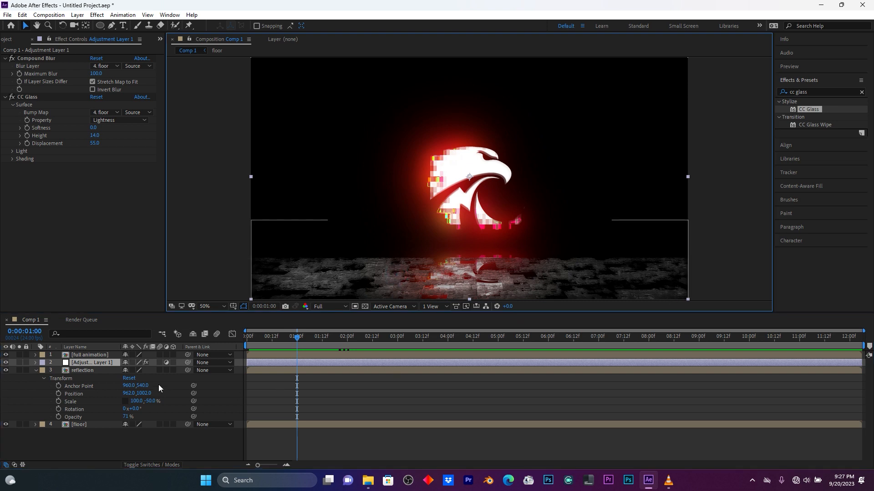
pyautogui.click(85, 370)
pyautogui.moveTo(351, 262); pyautogui.dragTo(351, 267)
pyautogui.press('Return')
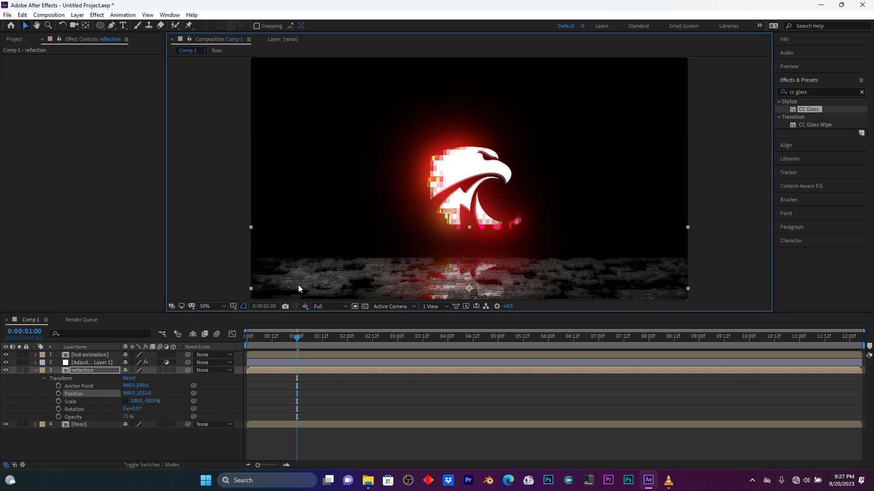
pyautogui.moveTo(403, 270)
pyautogui.mouseDown()
pyautogui.moveTo(413, 272)
pyautogui.moveTo(411, 255)
pyautogui.moveTo(411, 269)
pyautogui.mouseUp()
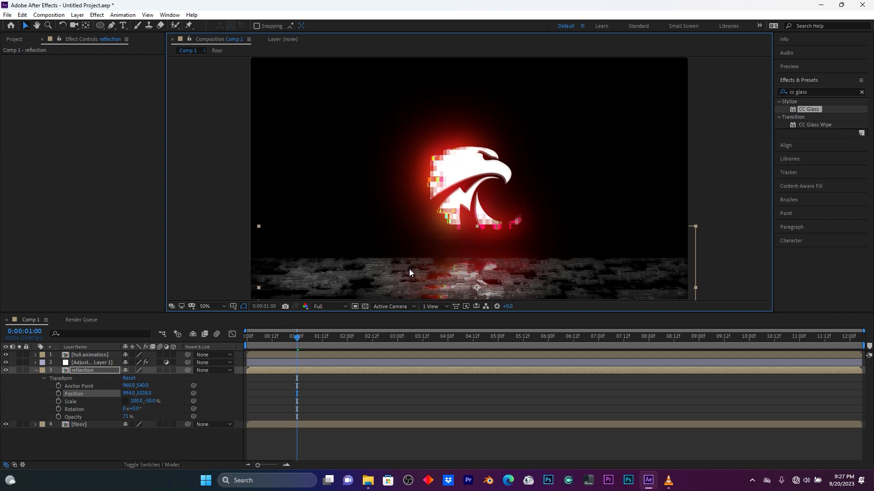
pyautogui.click(7, 424)
pyautogui.moveTo(448, 277)
pyautogui.mouseDown()
pyautogui.moveTo(444, 266)
pyautogui.moveTo(436, 272)
pyautogui.mouseUp()
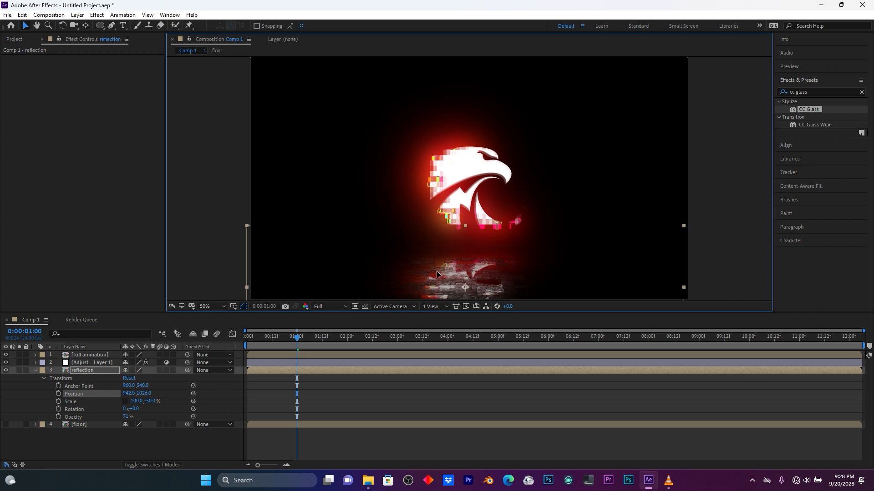
pyautogui.click(6, 424)
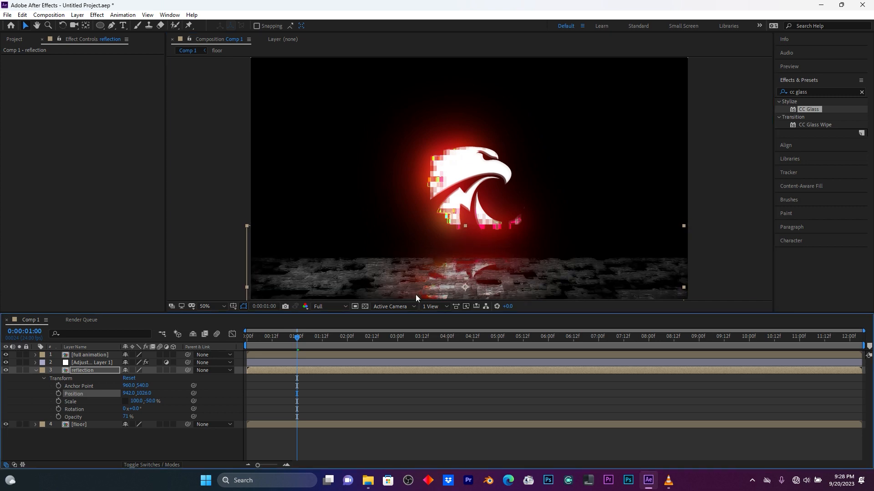
pyautogui.moveTo(456, 282)
pyautogui.mouseDown()
pyautogui.moveTo(475, 291)
pyautogui.moveTo(465, 288)
pyautogui.mouseUp()
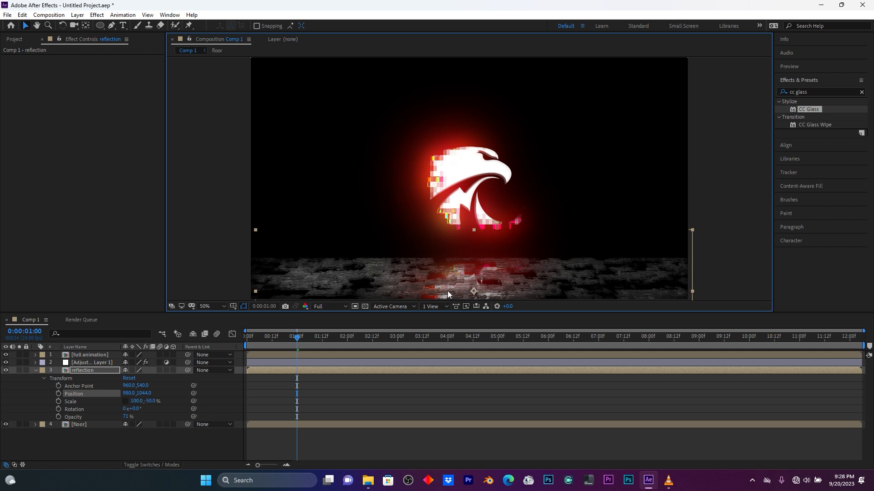
# Find the Directional Blur effect and add it to the reflection layer with direction 90° and blur length 26.9
pyautogui.click(812, 92)
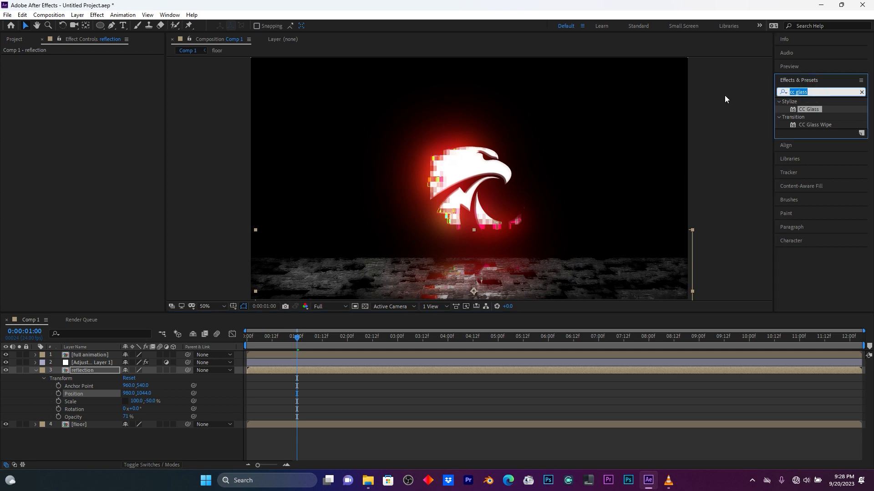
pyautogui.write('direct')
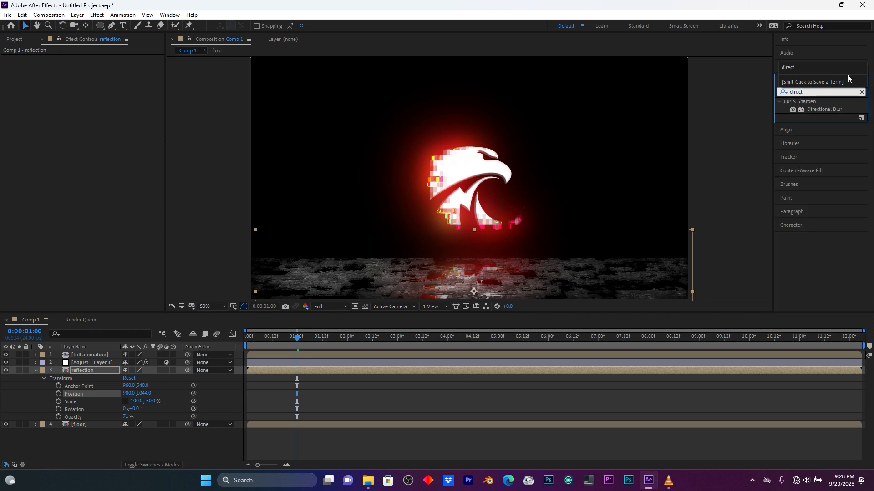
pyautogui.moveTo(832, 111); pyautogui.dragTo(91, 371)
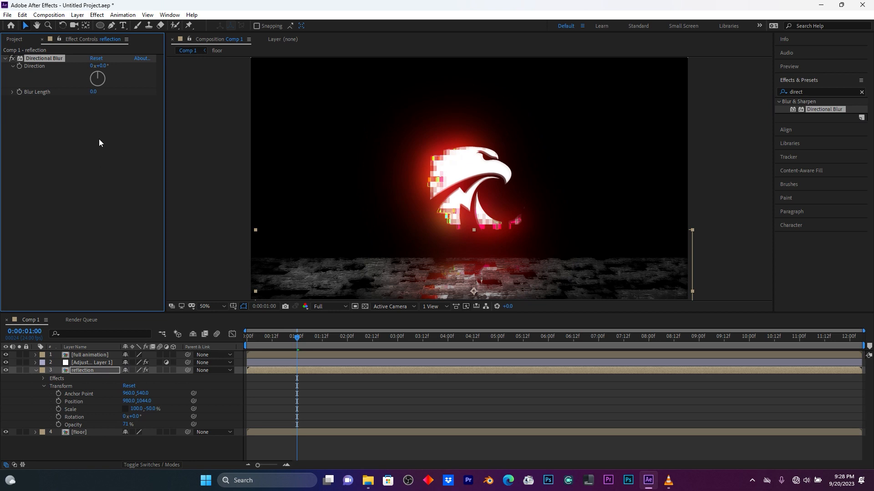
pyautogui.moveTo(101, 66); pyautogui.dragTo(142, 66)
pyautogui.moveTo(93, 91); pyautogui.dragTo(153, 81)
pyautogui.moveTo(94, 92); pyautogui.dragTo(101, 91)
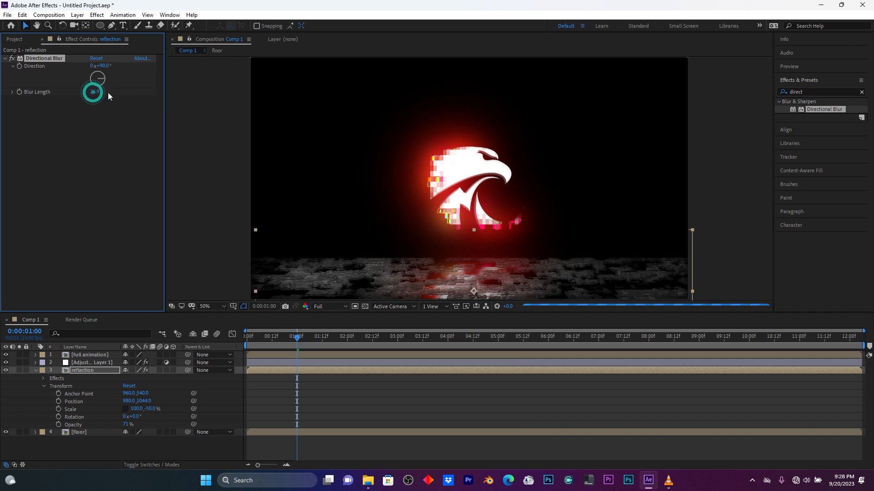
# Hide the floor layer and play back the logo reveal from the start to check the blurred reflection
pyautogui.click(6, 432)
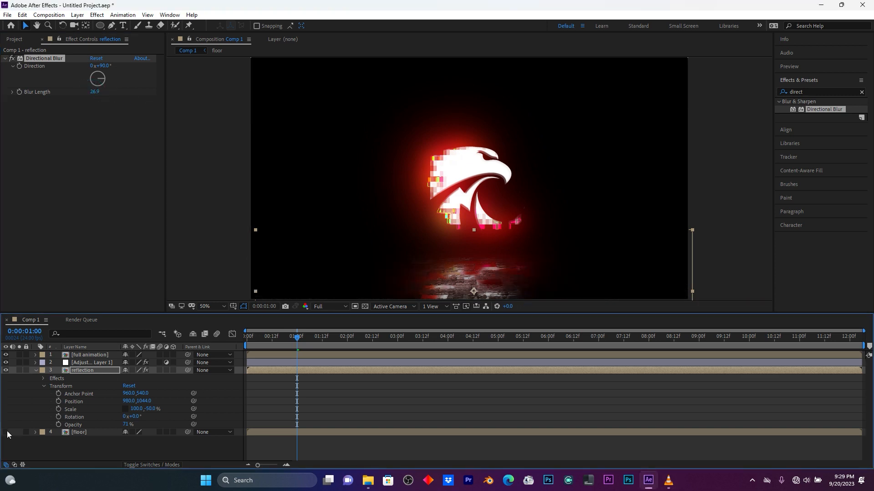
pyautogui.moveTo(283, 336); pyautogui.dragTo(217, 339)
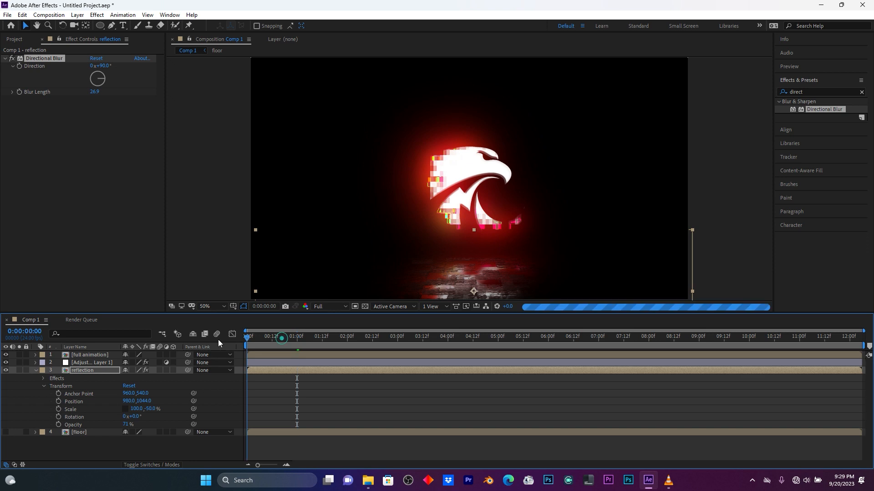
pyautogui.press('space')
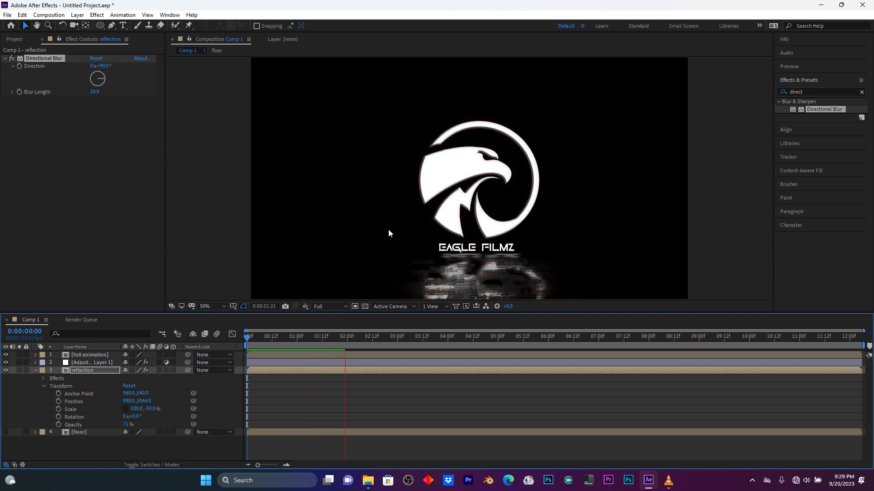
pyautogui.press('space')
pyautogui.press('space')
pyautogui.press('space')
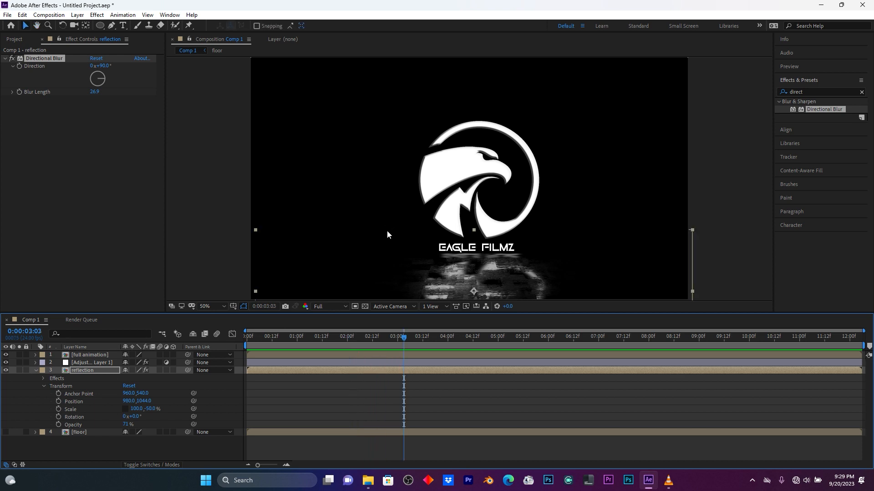
pyautogui.moveTo(269, 338); pyautogui.dragTo(220, 340)
pyautogui.press('space')
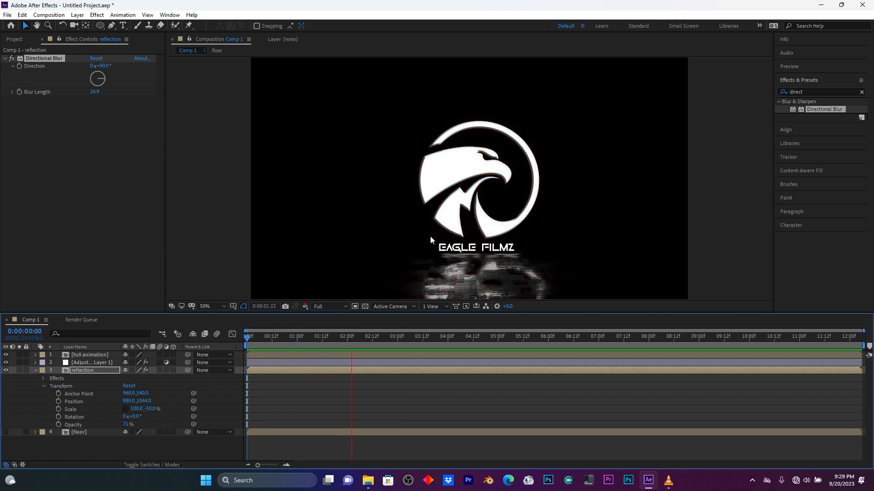
pyautogui.press('space')
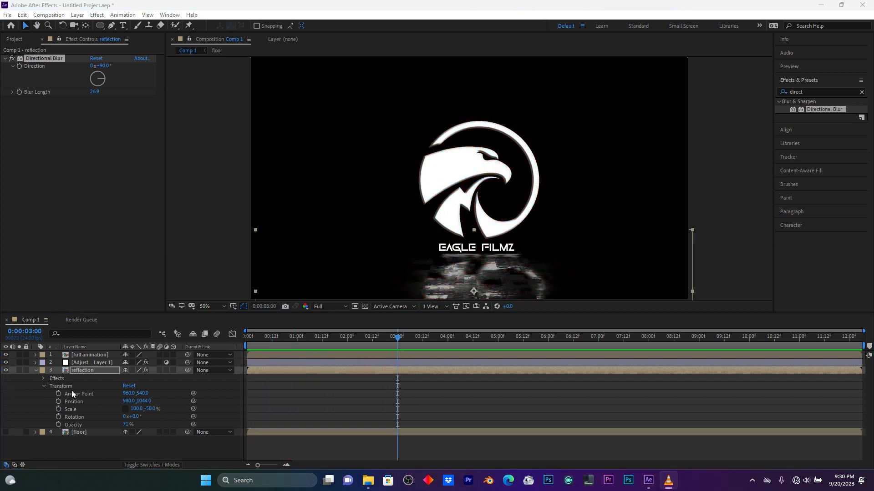
# Collapse the reflection layer, then create a black 1920 x 1080 solid and place it below the floor layer
pyautogui.click(35, 370)
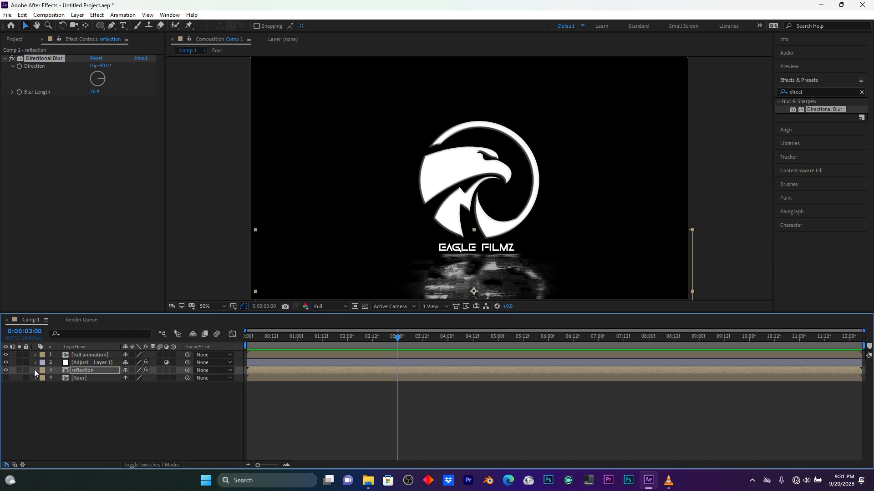
pyautogui.rightClick(142, 414)
pyautogui.moveTo(200, 312)
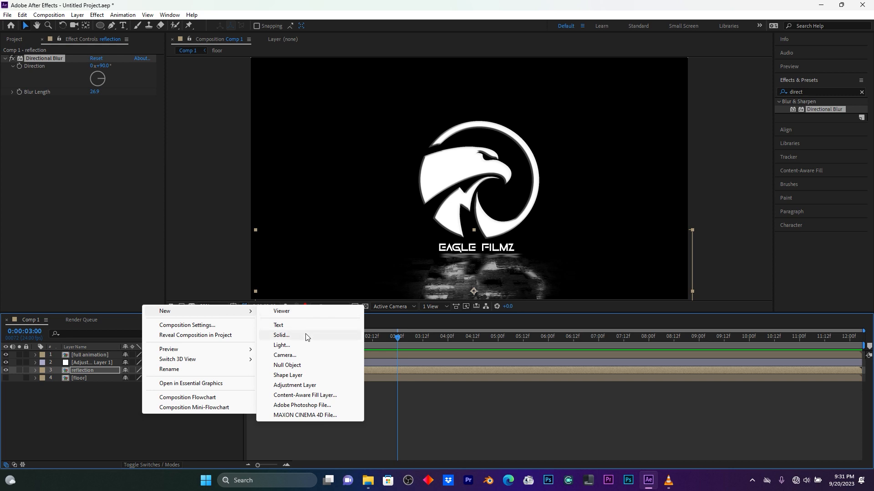
pyautogui.click(281, 335)
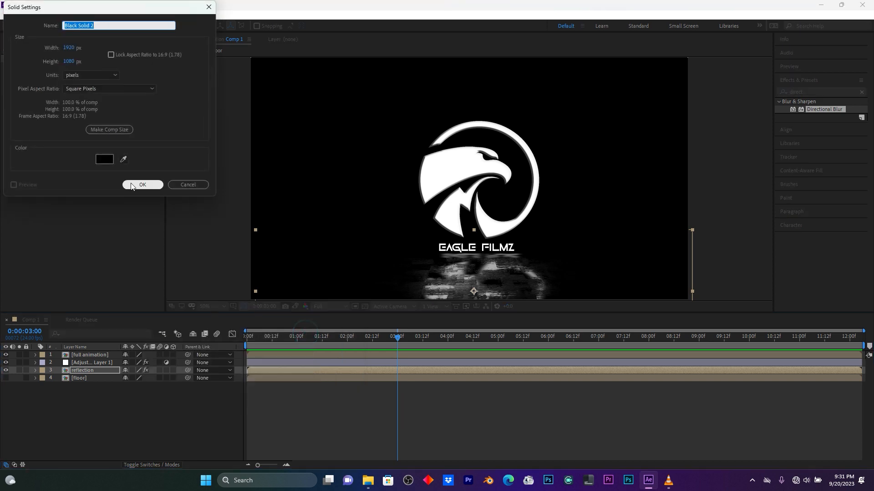
pyautogui.click(130, 185)
pyautogui.moveTo(92, 370); pyautogui.dragTo(86, 389)
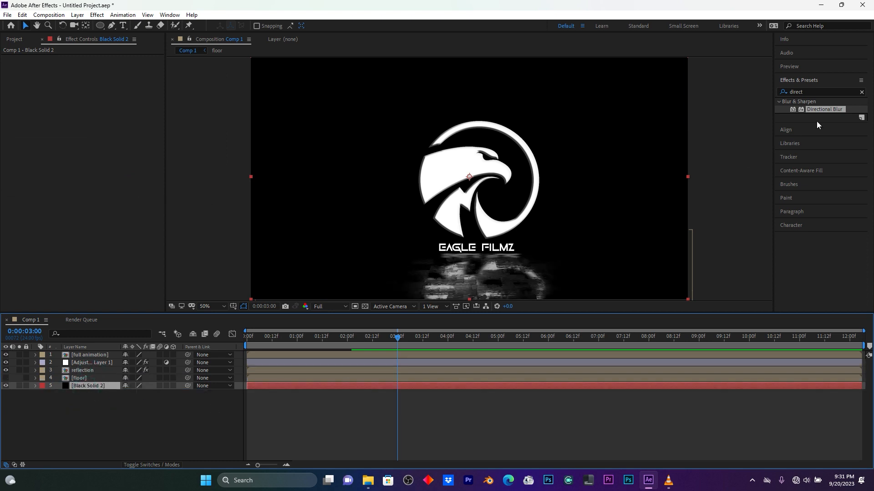
# Find the Gradient Ramp effect, add it to the black solid and swap its start and end colors
pyautogui.click(797, 92)
pyautogui.write('gradi')
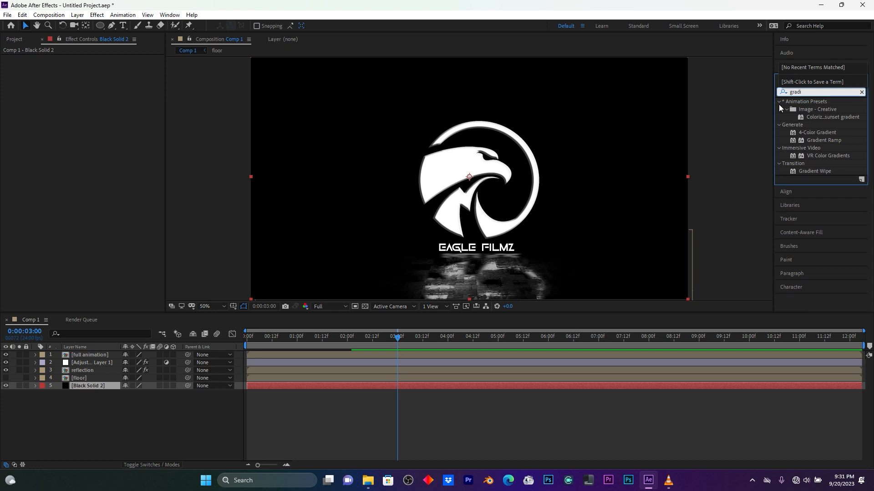
pyautogui.moveTo(823, 140); pyautogui.dragTo(104, 384)
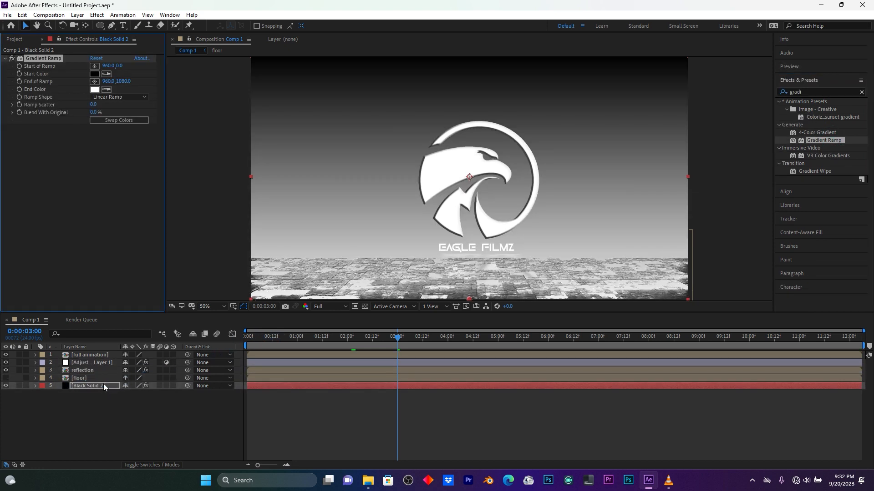
pyautogui.click(132, 120)
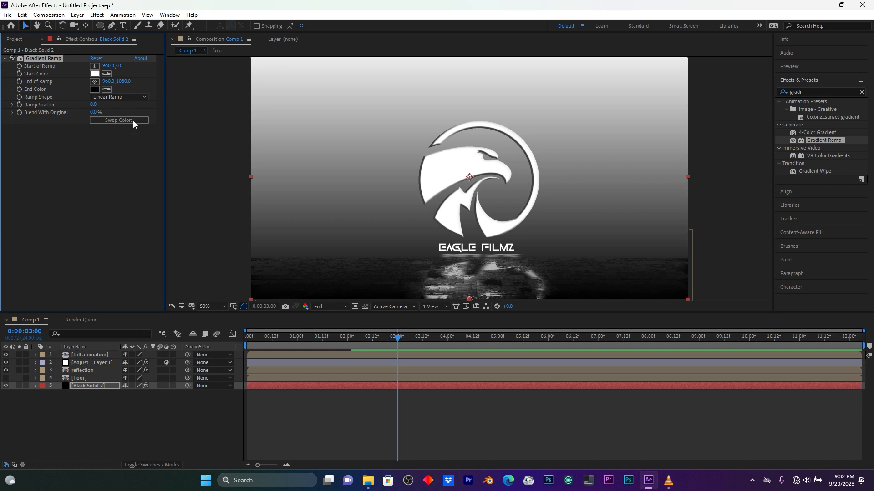
# Set the Gradient Ramp's start color to dark teal, 007374
pyautogui.click(95, 74)
pyautogui.moveTo(140, 45)
pyautogui.mouseDown()
pyautogui.moveTo(126, 76)
pyautogui.moveTo(141, 83)
pyautogui.mouseUp()
pyautogui.click(111, 37)
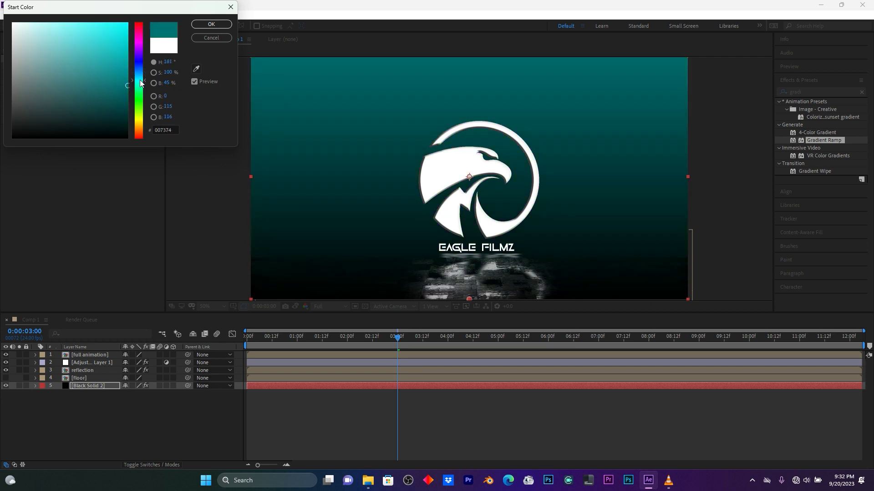
pyautogui.click(209, 26)
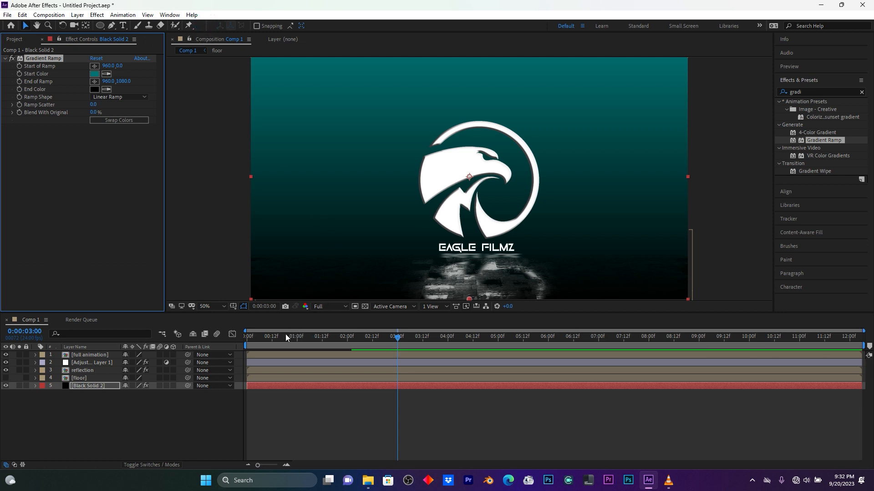
# Play back the logo reveal from the start to check it against the teal gradient background
pyautogui.moveTo(290, 336); pyautogui.dragTo(246, 335)
pyautogui.press('space')
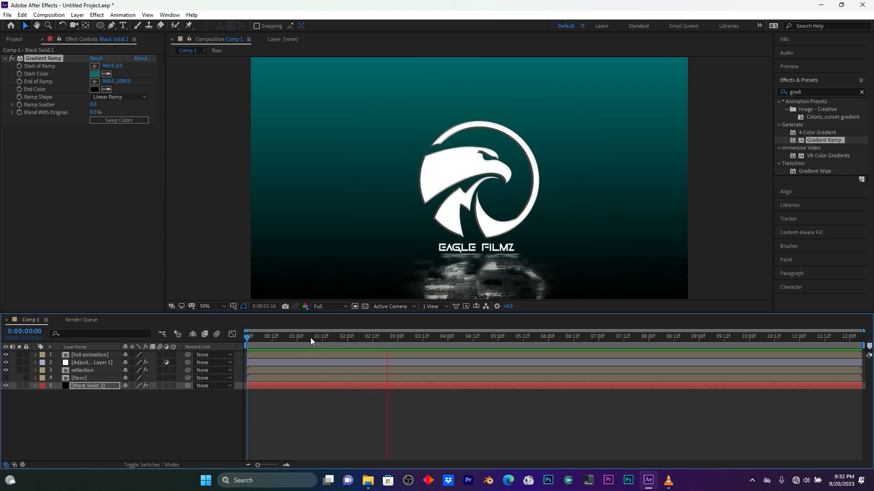
pyautogui.press('space')
pyautogui.press('space')
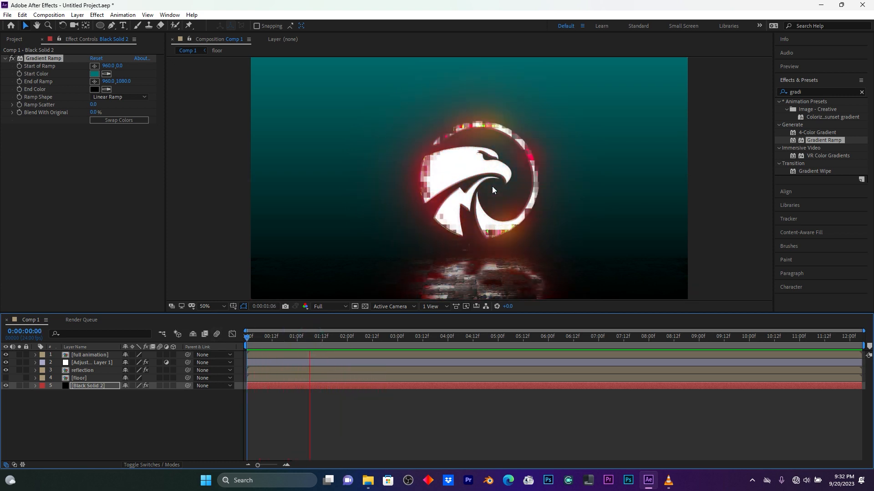
pyautogui.click(376, 336)
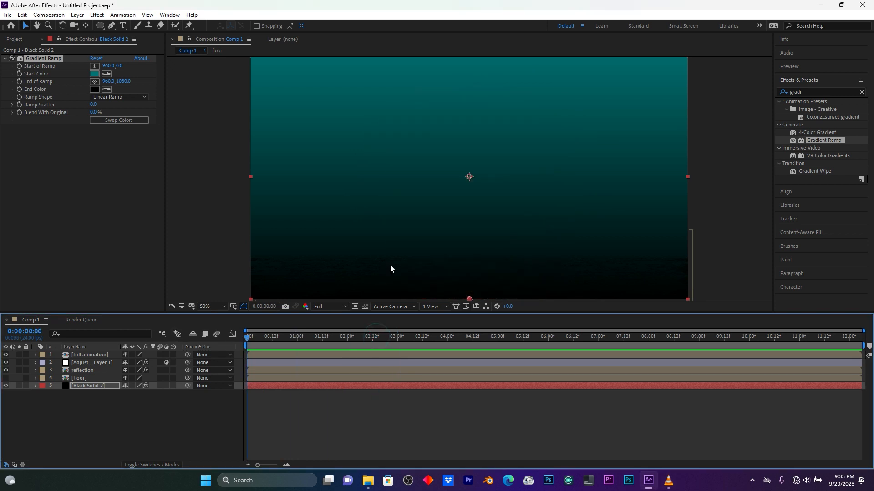
pyautogui.press('space')
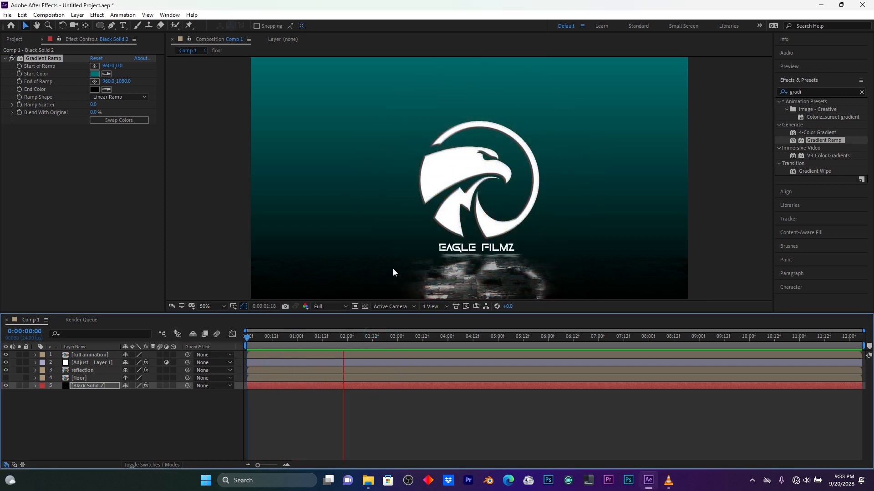